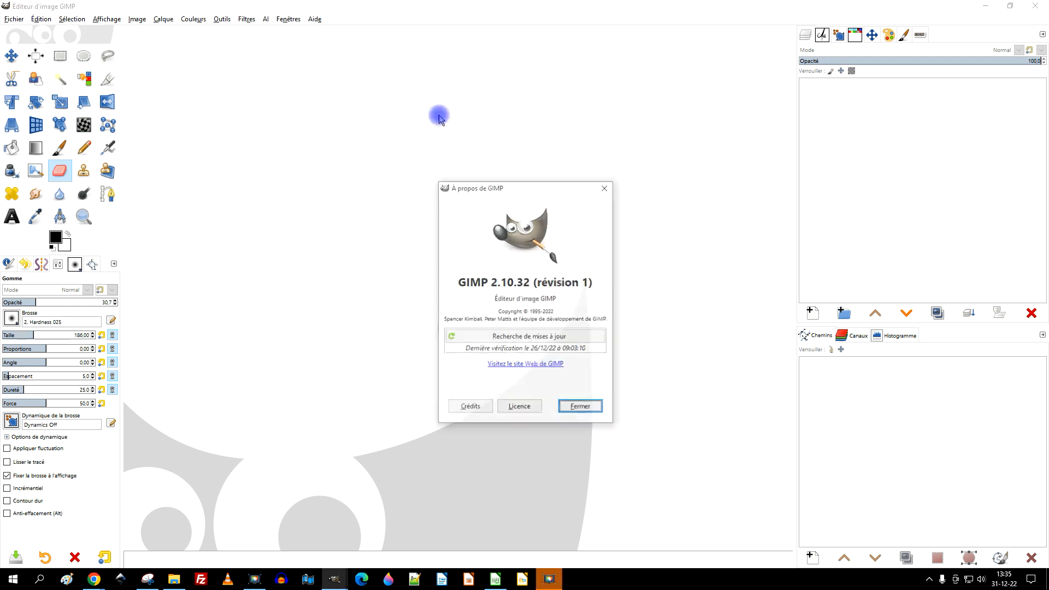
# Close the program's version information and switch to the lighter photo page on Pixabay in the browser
pyautogui.moveTo(467, 282); pyautogui.dragTo(532, 282)
pyautogui.click(581, 408)
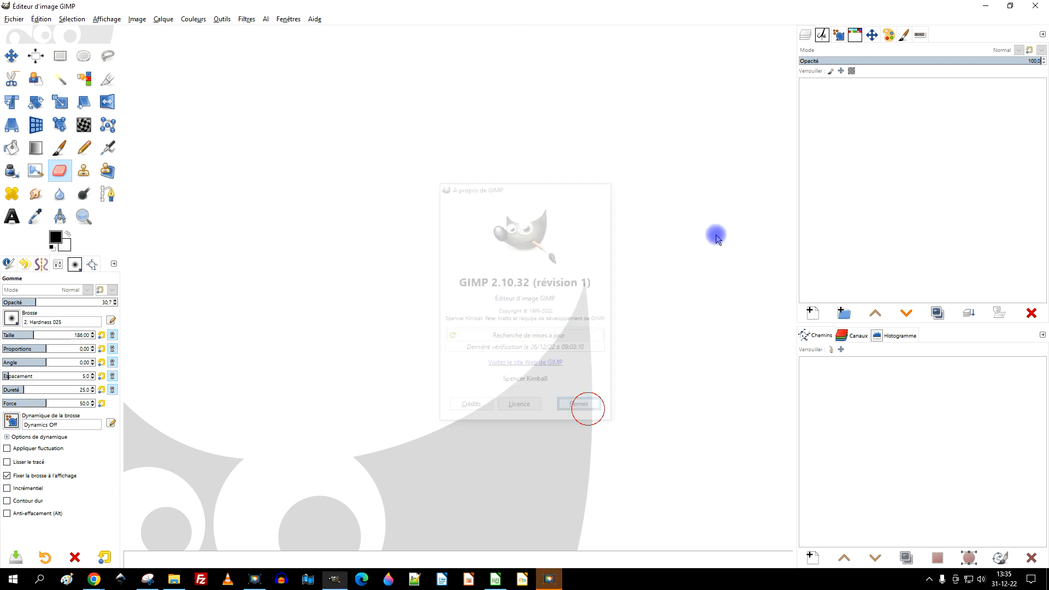
pyautogui.click(985, 7)
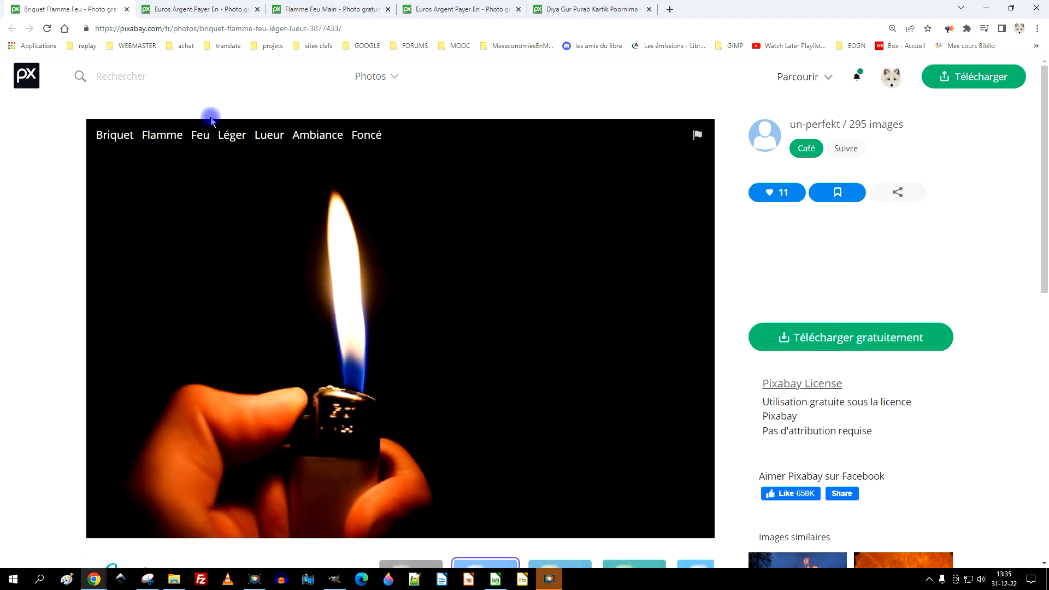
# Like the lighter flame photo and open its 1920×1280 JPG version at full size
pyautogui.click(793, 196)
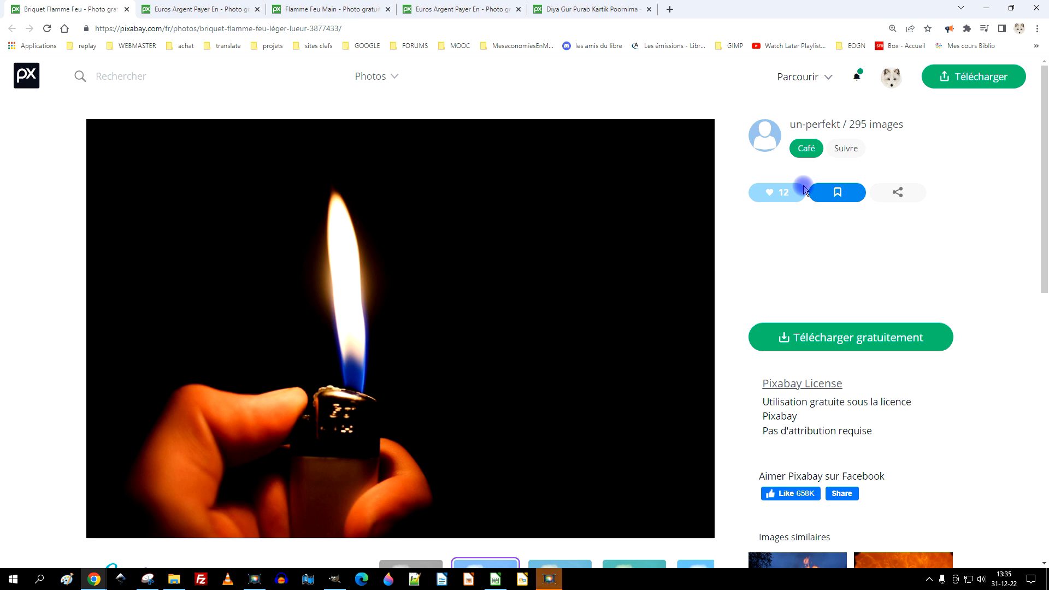
pyautogui.click(850, 336)
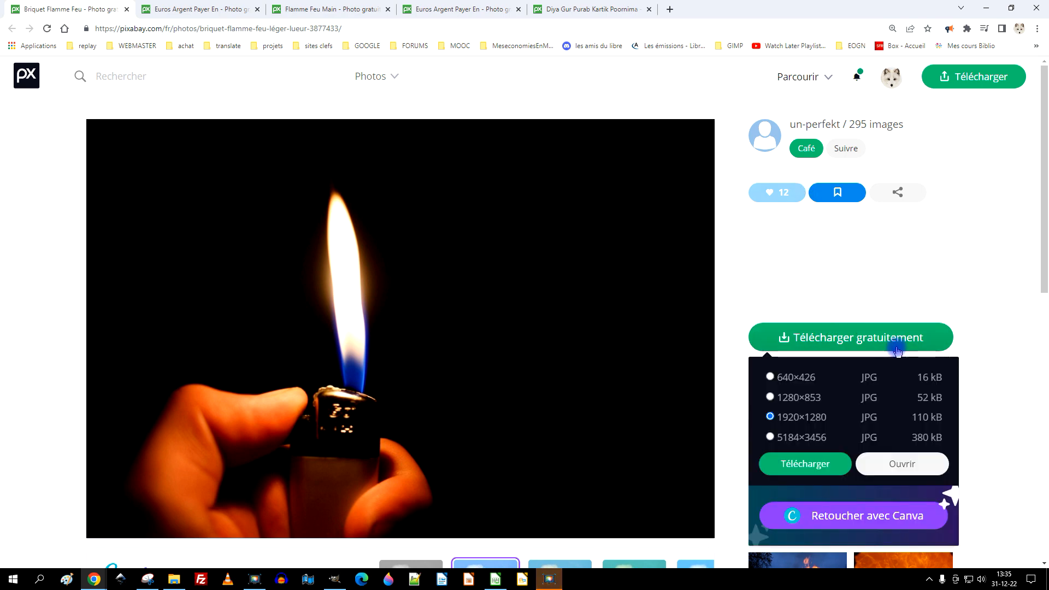
pyautogui.scroll(-3, 787, 273)
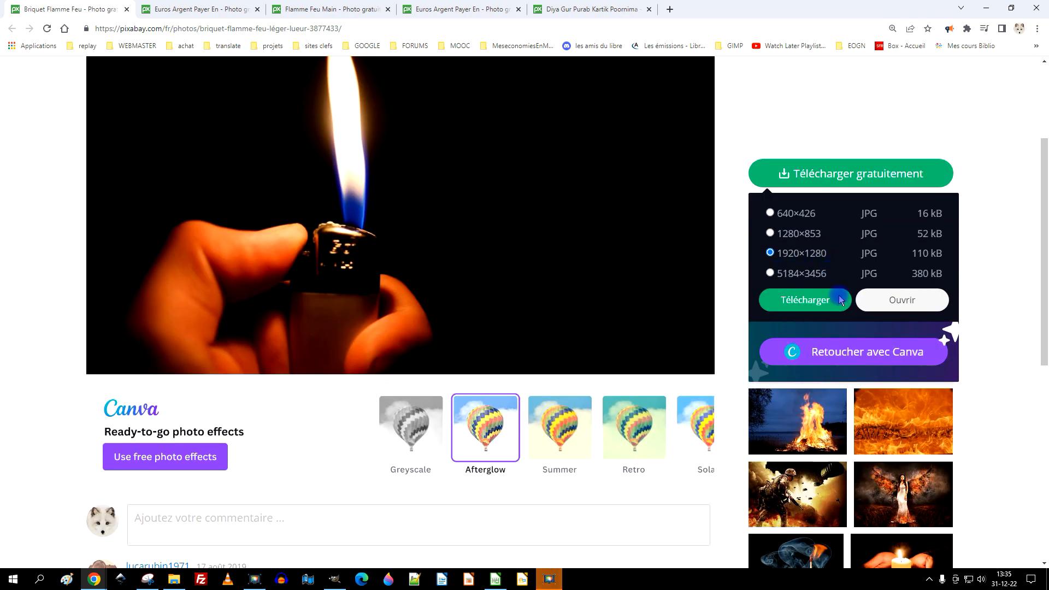
pyautogui.click(902, 298)
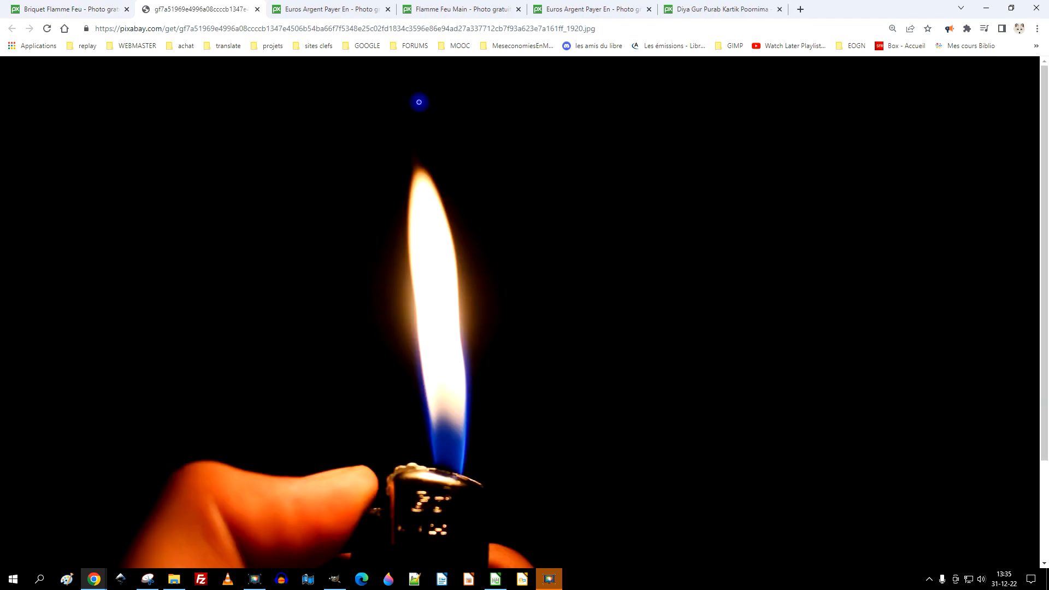
# Copy the full-size lighter photo and paste it into GIMP as a new image
pyautogui.rightClick(414, 179)
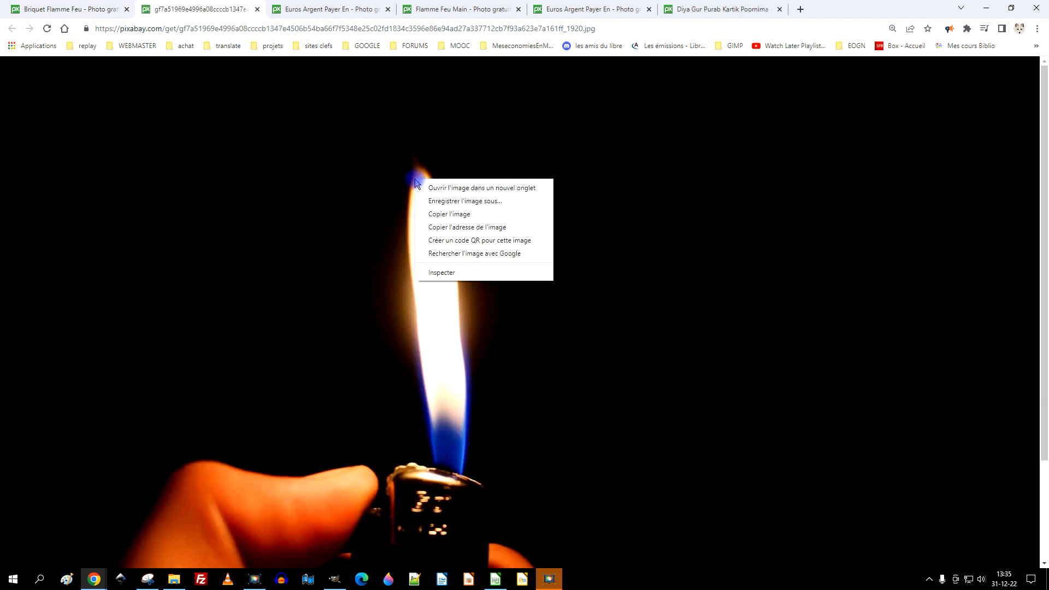
pyautogui.click(478, 215)
pyautogui.click(333, 583)
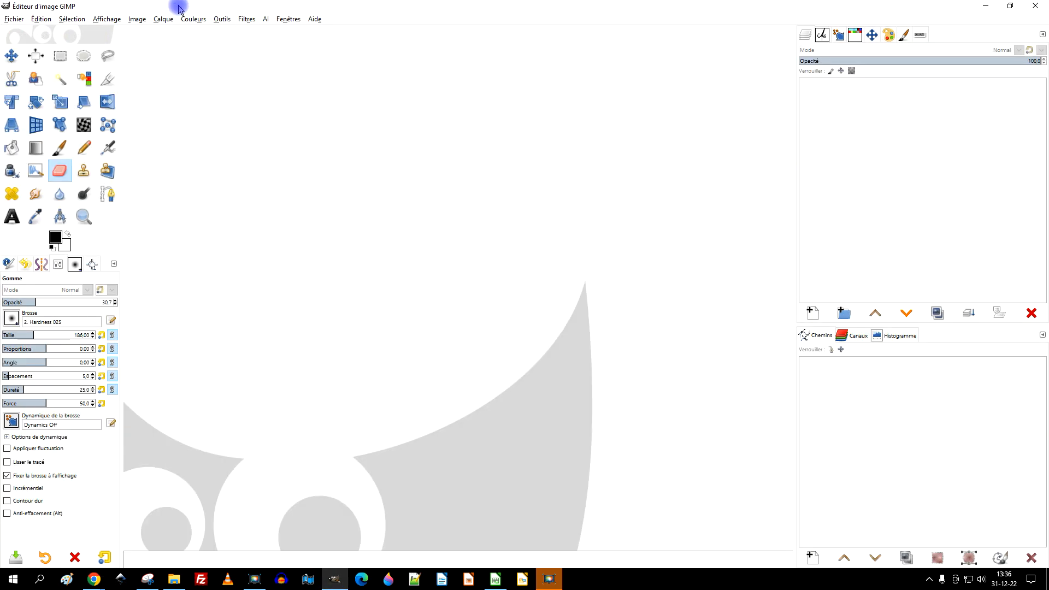
pyautogui.click(47, 24)
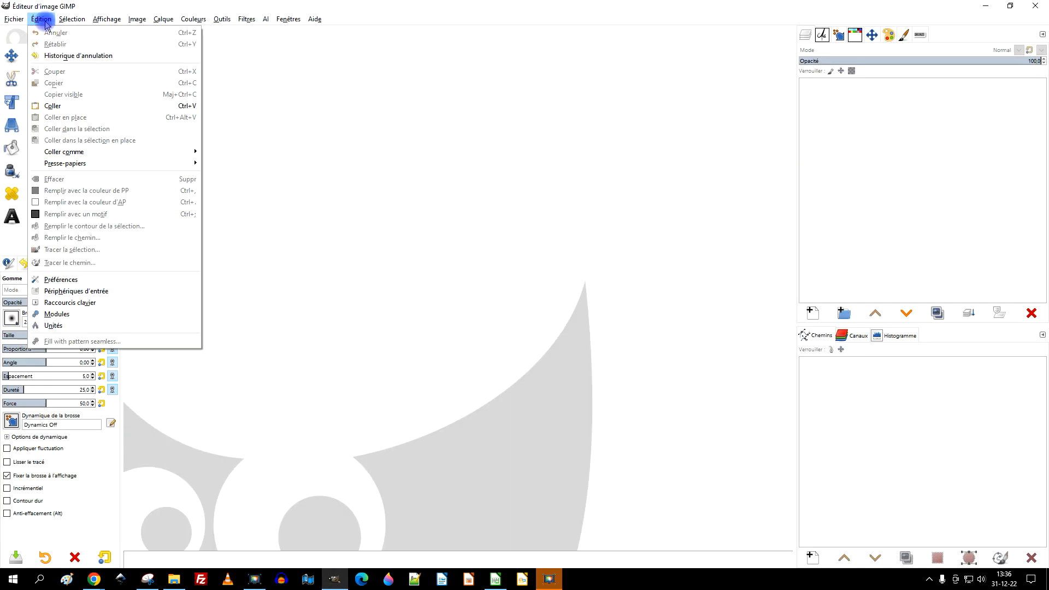
pyautogui.click(123, 112)
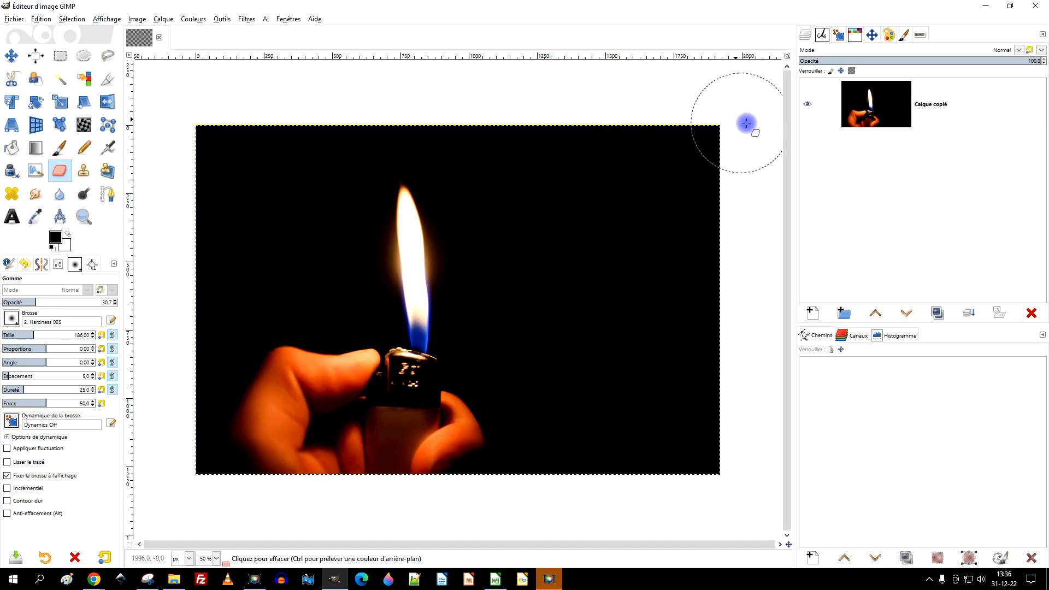
# Rename the pasted lighter layer as briquet
pyautogui.doubleClick(931, 104)
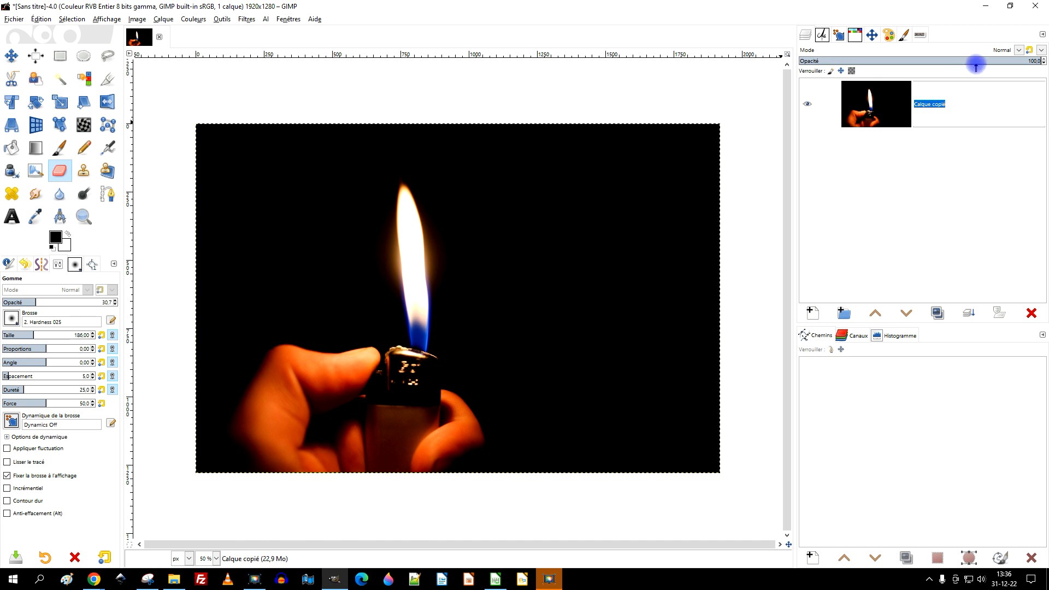
pyautogui.write('briquet')
pyautogui.press('Return')
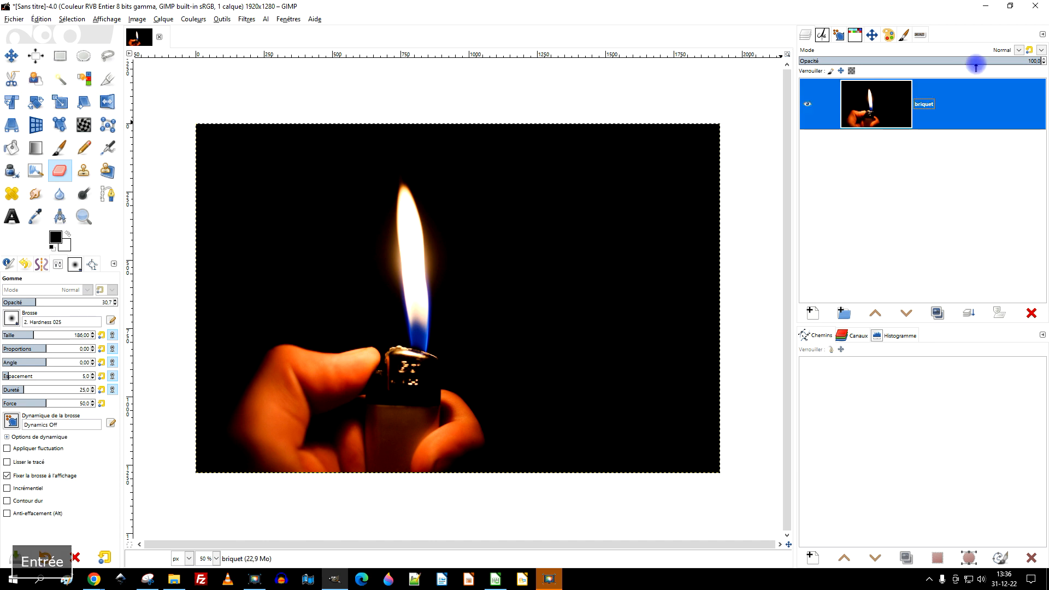
# Switch to the browser's euro banknotes photo page, like the photo and open its 1920×1280 JPG version
pyautogui.click(983, 5)
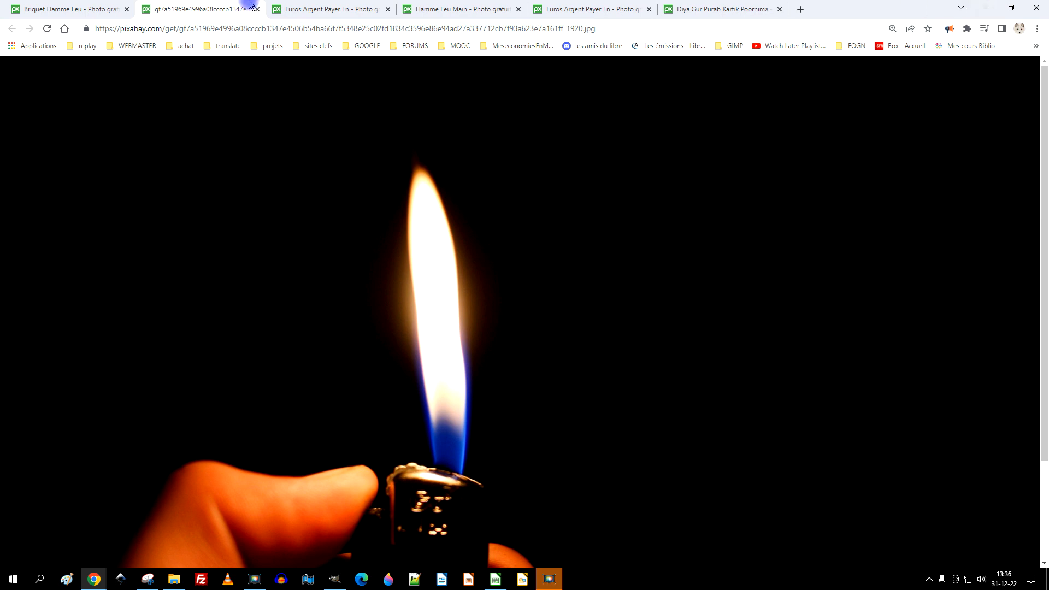
pyautogui.click(301, 12)
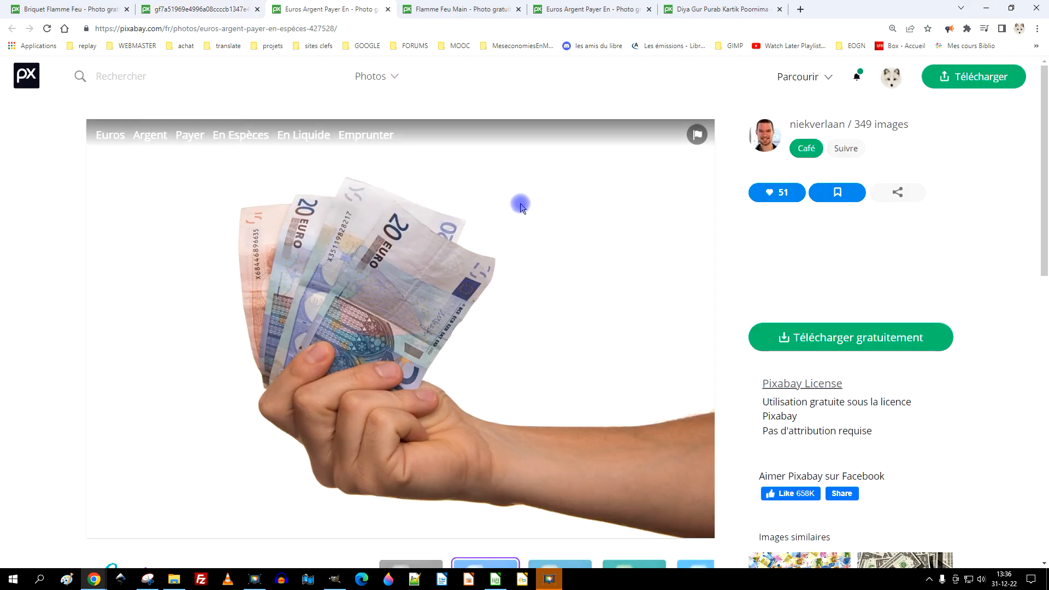
pyautogui.click(775, 193)
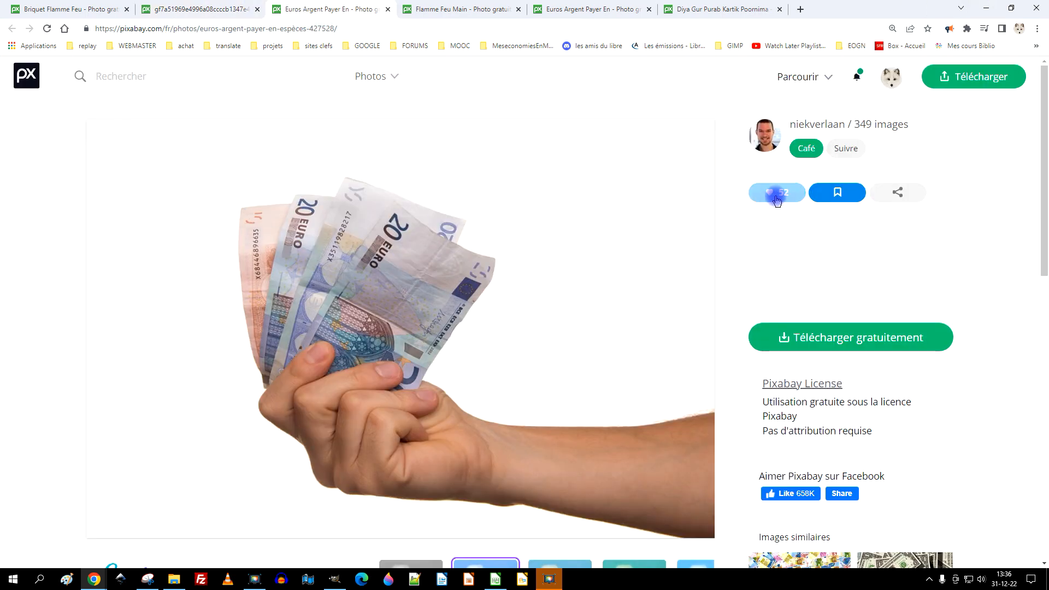
pyautogui.click(841, 338)
pyautogui.scroll(-3, 875, 317)
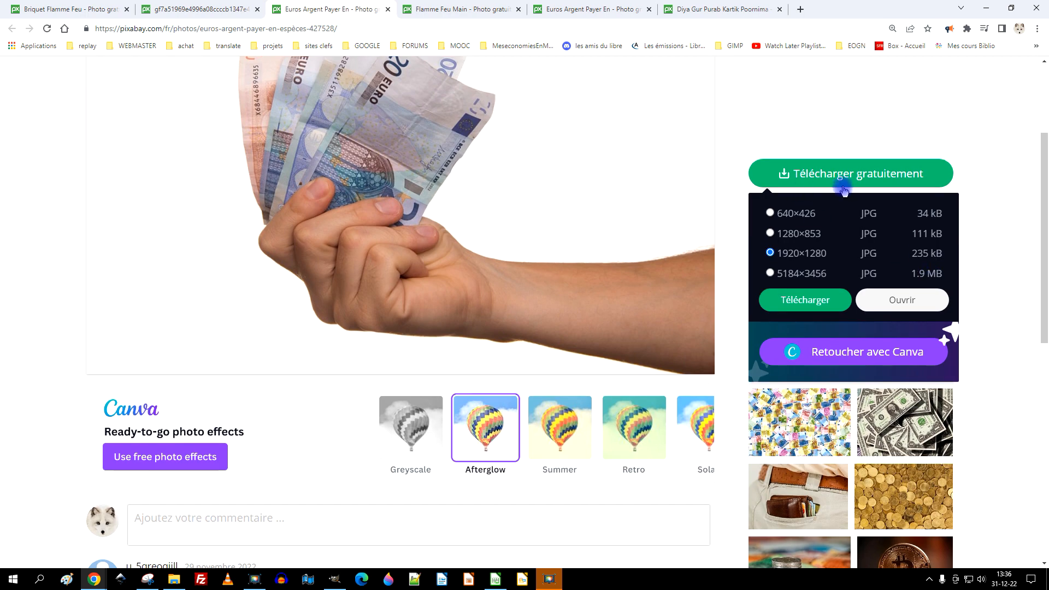
pyautogui.click(904, 305)
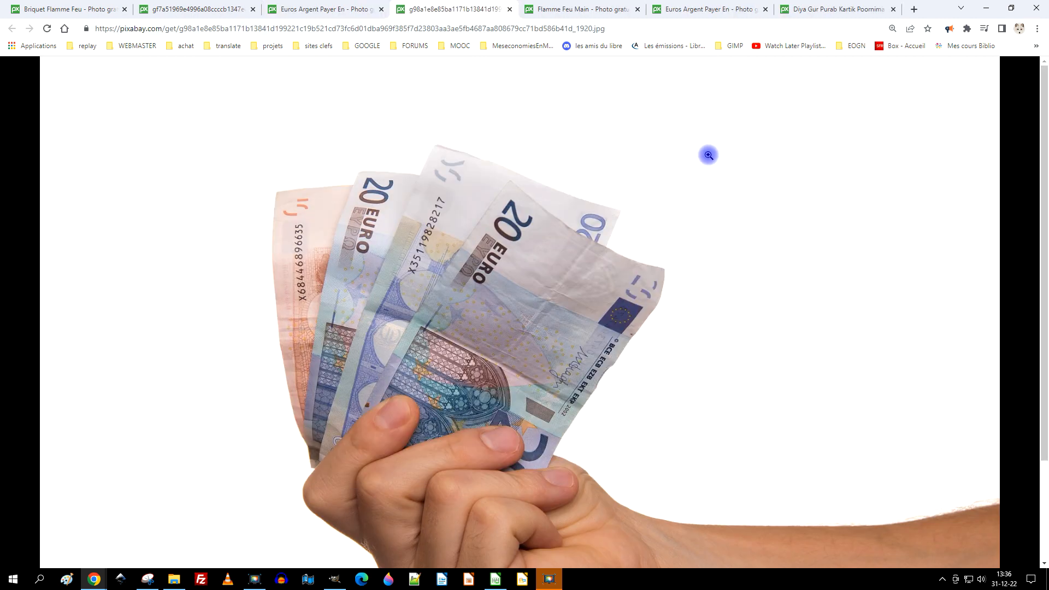
# Copy the full-size banknotes photo and paste it as a new layer above briquet in GIMP
pyautogui.rightClick(551, 186)
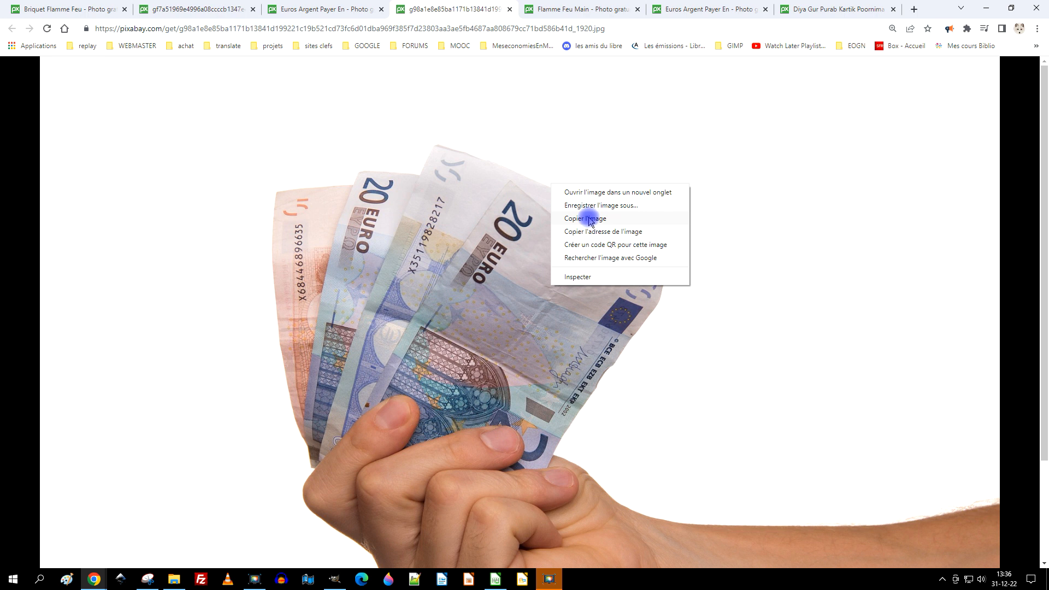
pyautogui.click(634, 218)
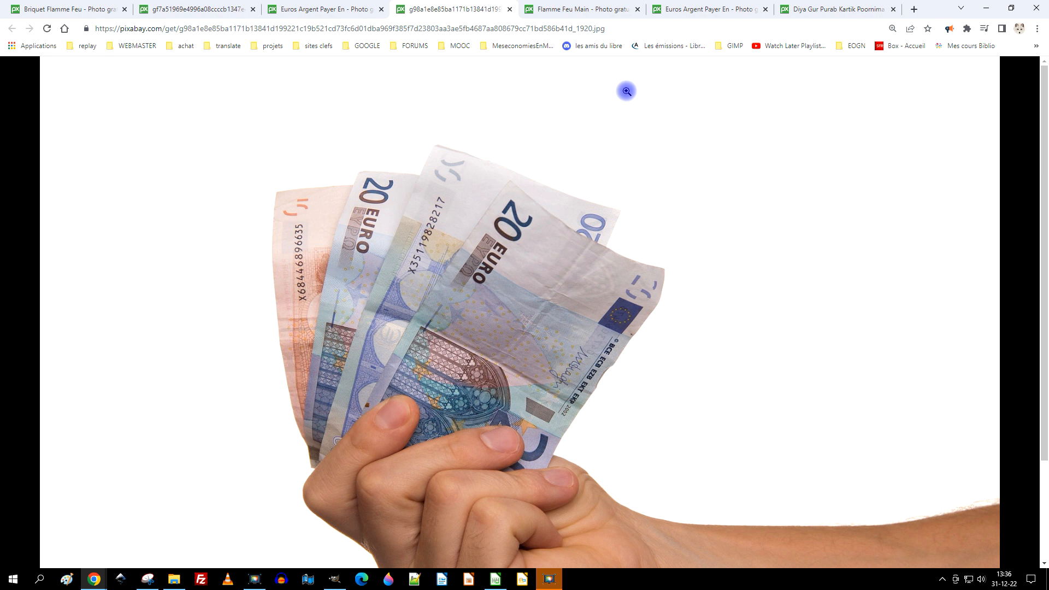
pyautogui.click(332, 572)
pyautogui.click(41, 19)
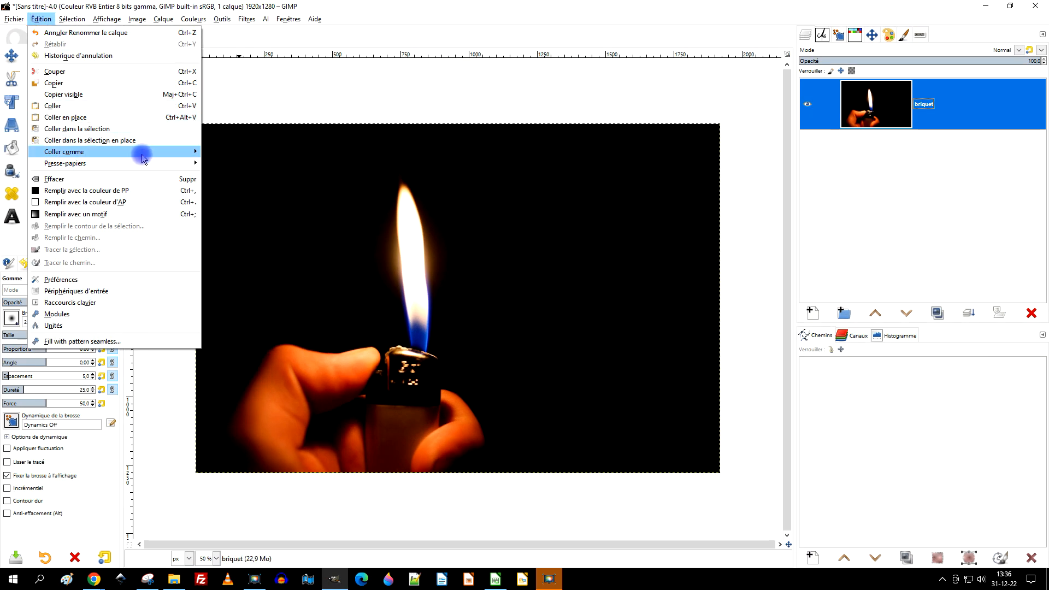
pyautogui.moveTo(141, 152)
pyautogui.click(236, 153)
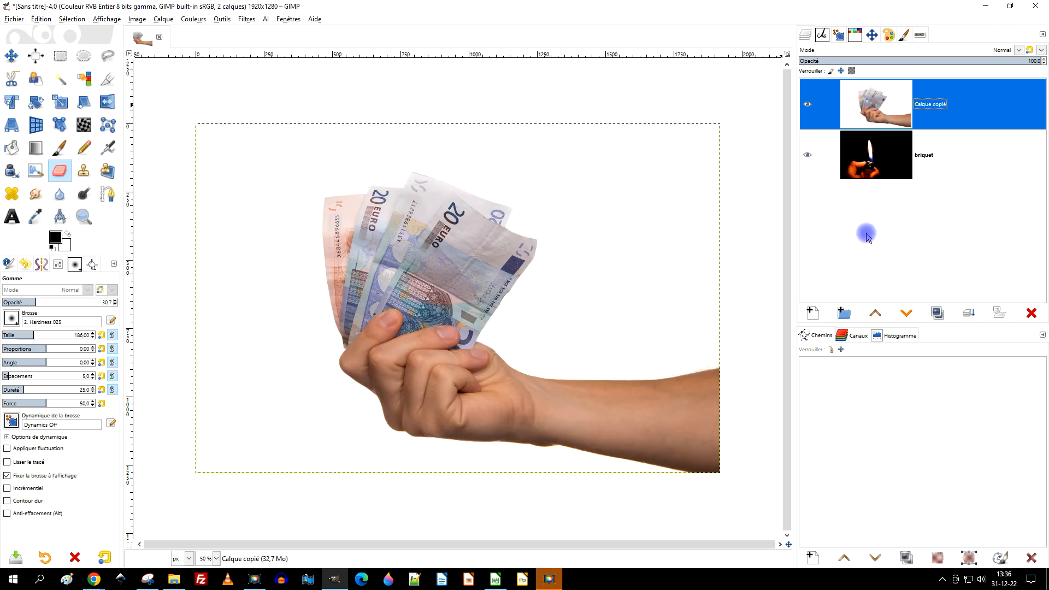
# Rename the pasted banknotes layer as argent
pyautogui.scroll(-1, 480, 176)
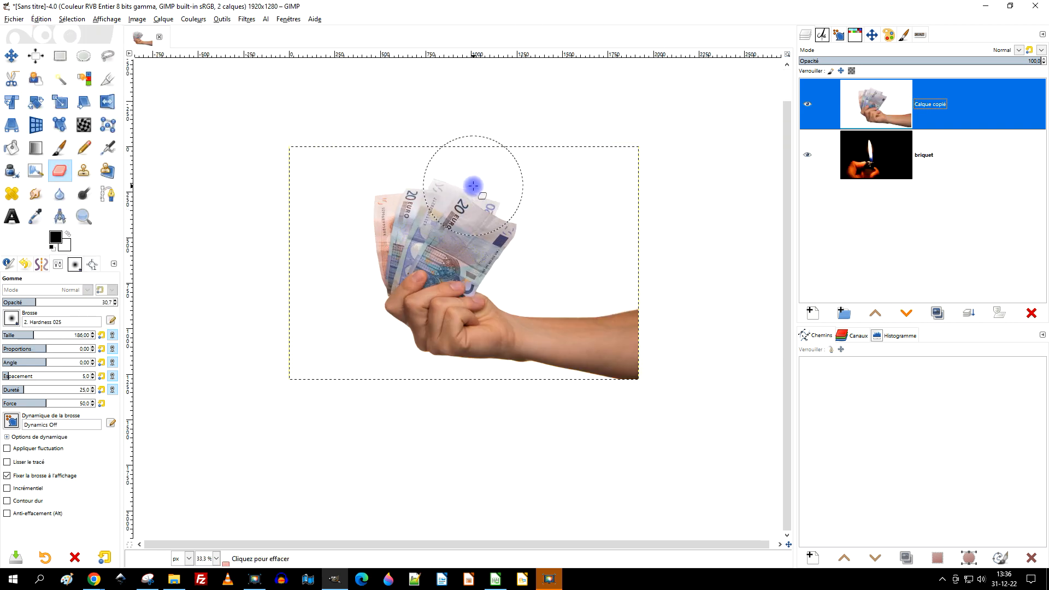
pyautogui.doubleClick(930, 104)
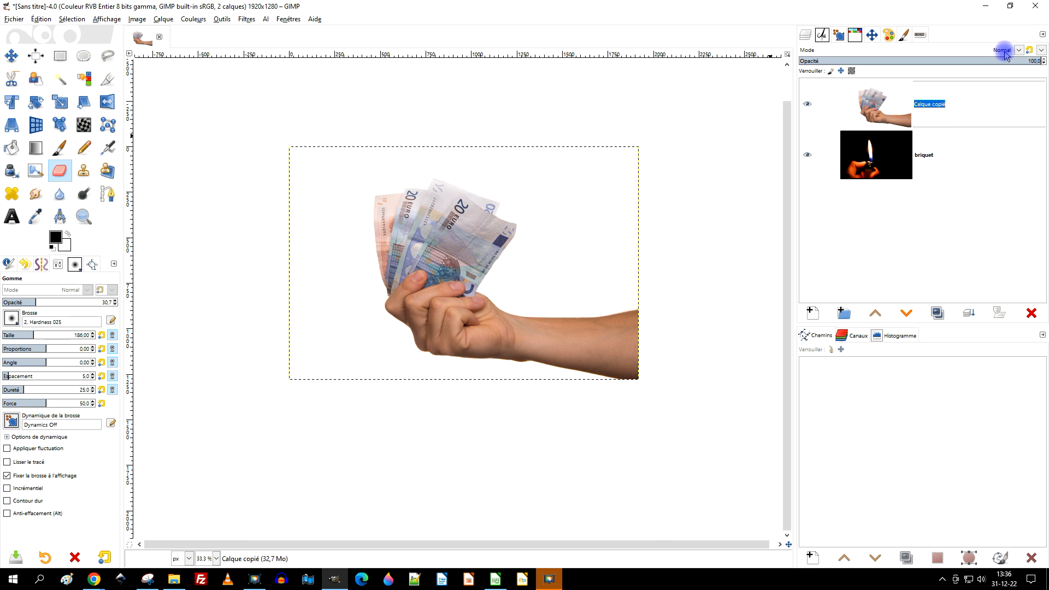
pyautogui.write('argents')
pyautogui.press('Return')
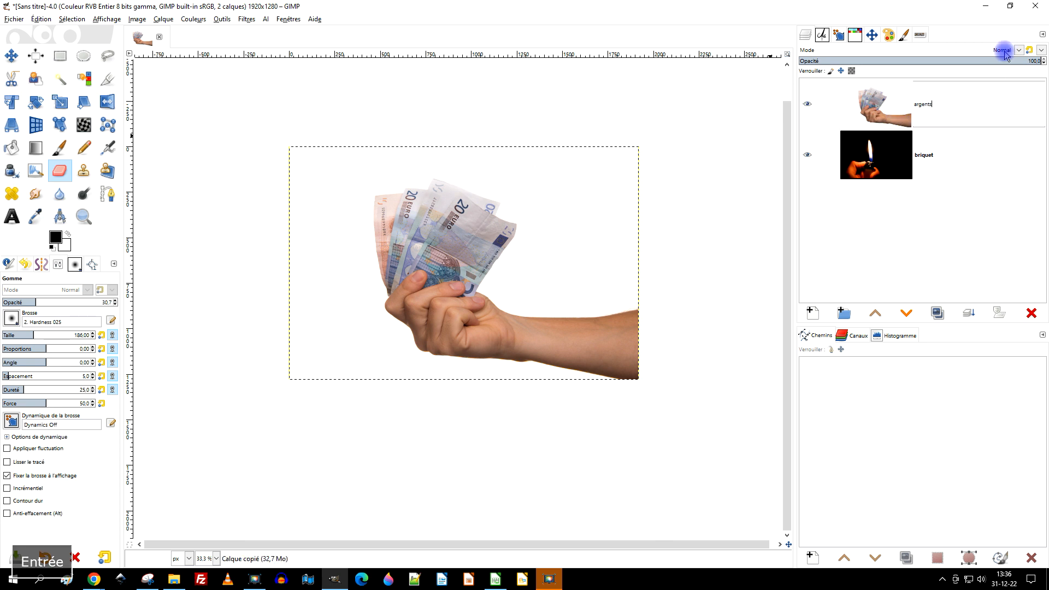
pyautogui.doubleClick(931, 104)
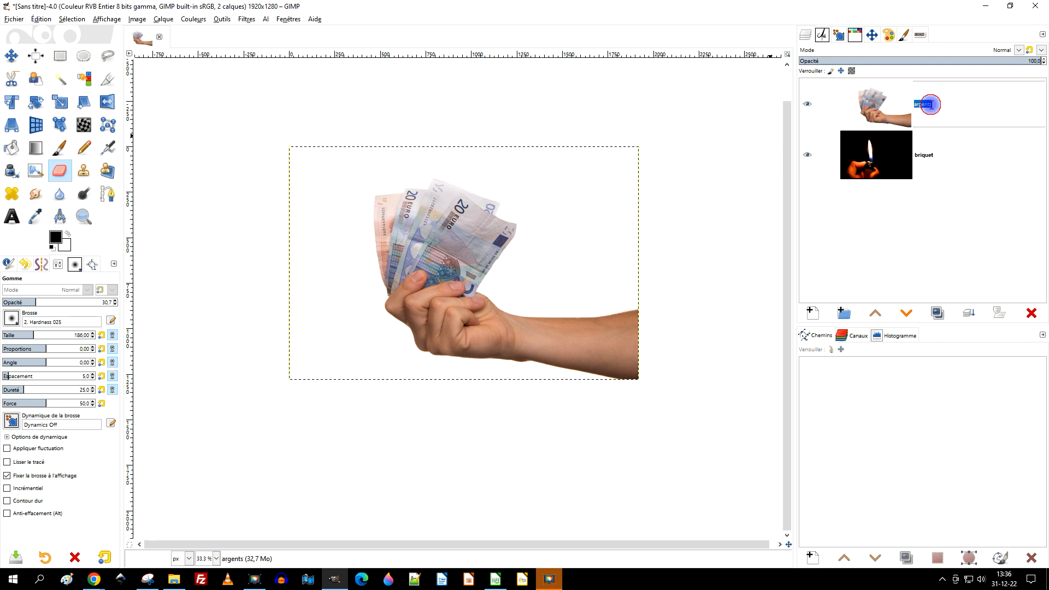
pyautogui.click(957, 107)
pyautogui.press('BackSpace')
pyautogui.press('Return')
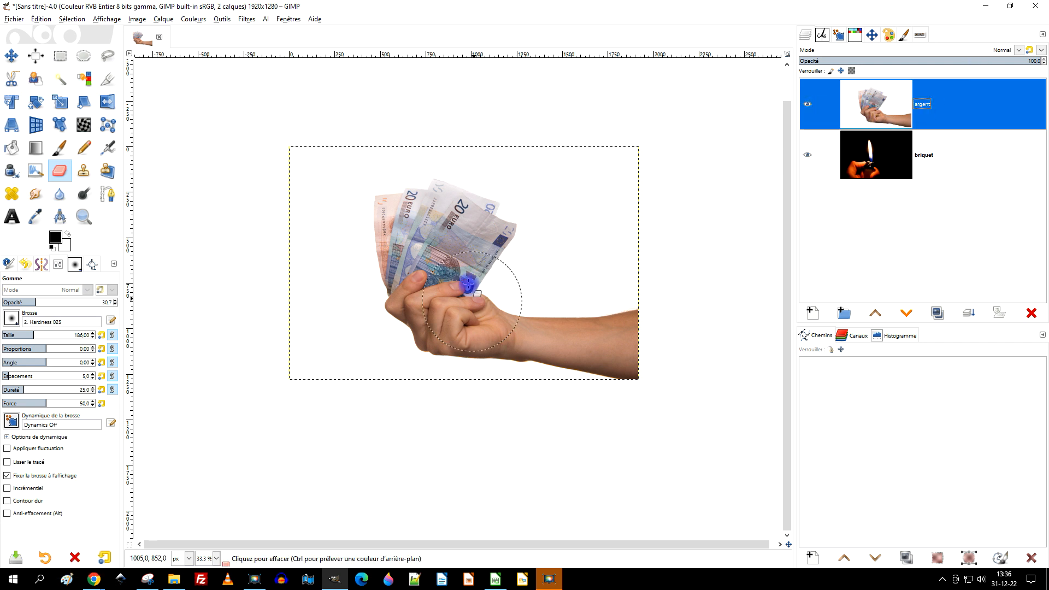
# Hide the argent layer and flip the briquet layer horizontally
pyautogui.click(808, 105)
pyautogui.click(808, 105)
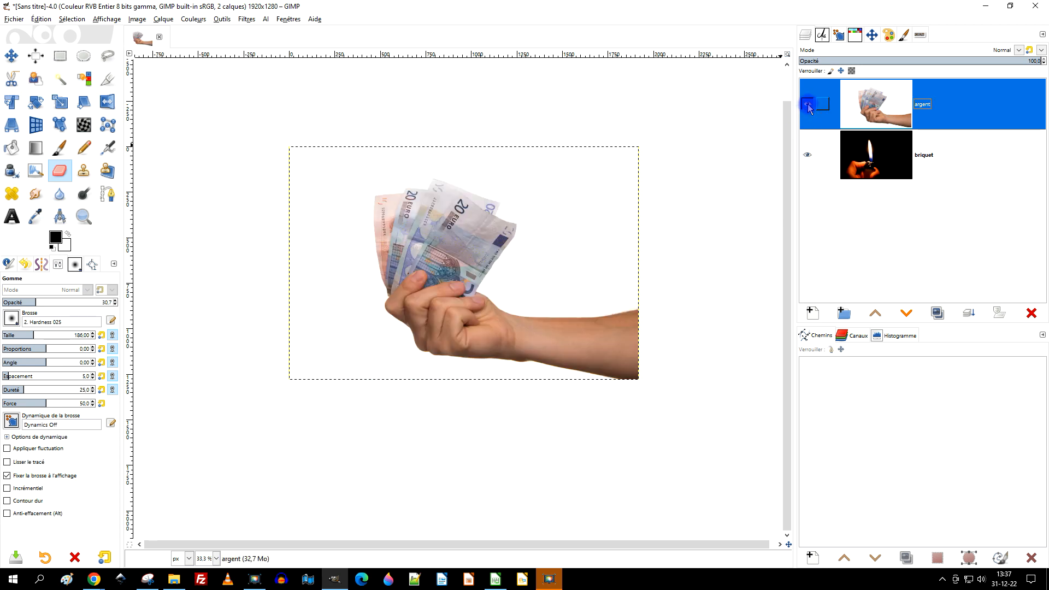
pyautogui.click(808, 105)
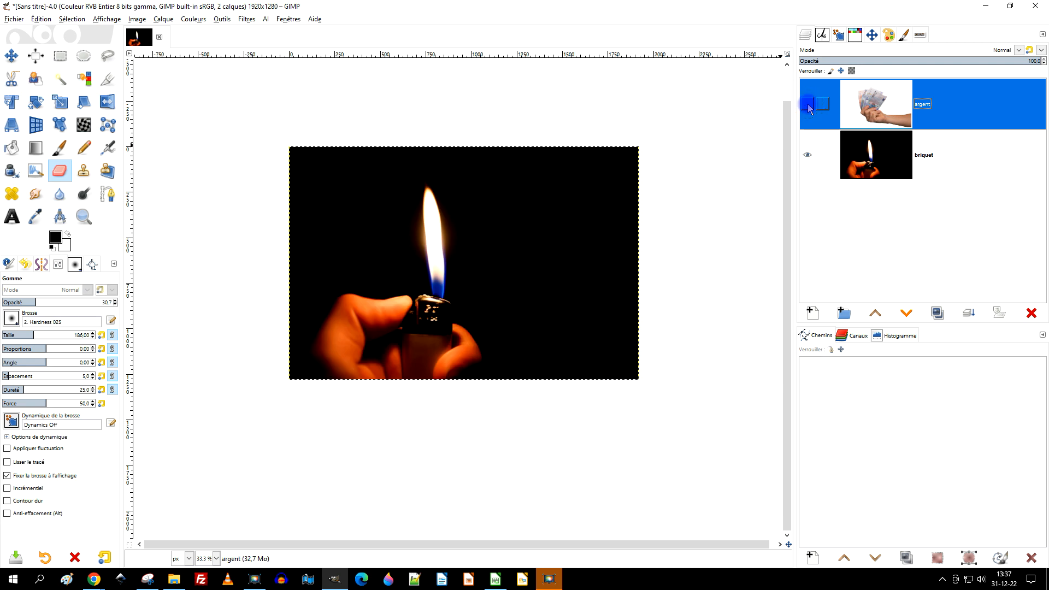
pyautogui.click(880, 159)
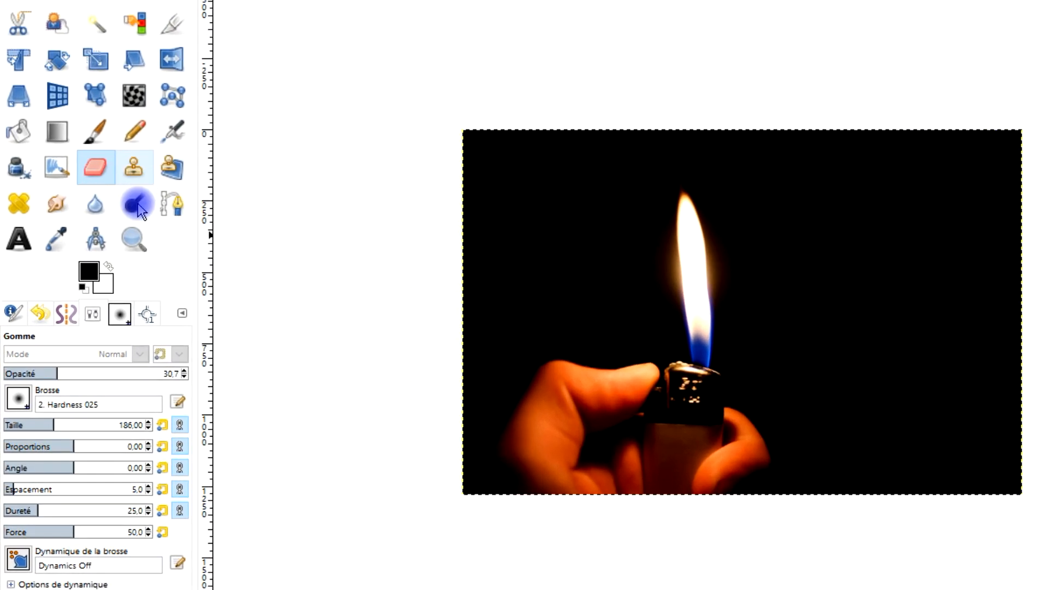
pyautogui.click(170, 59)
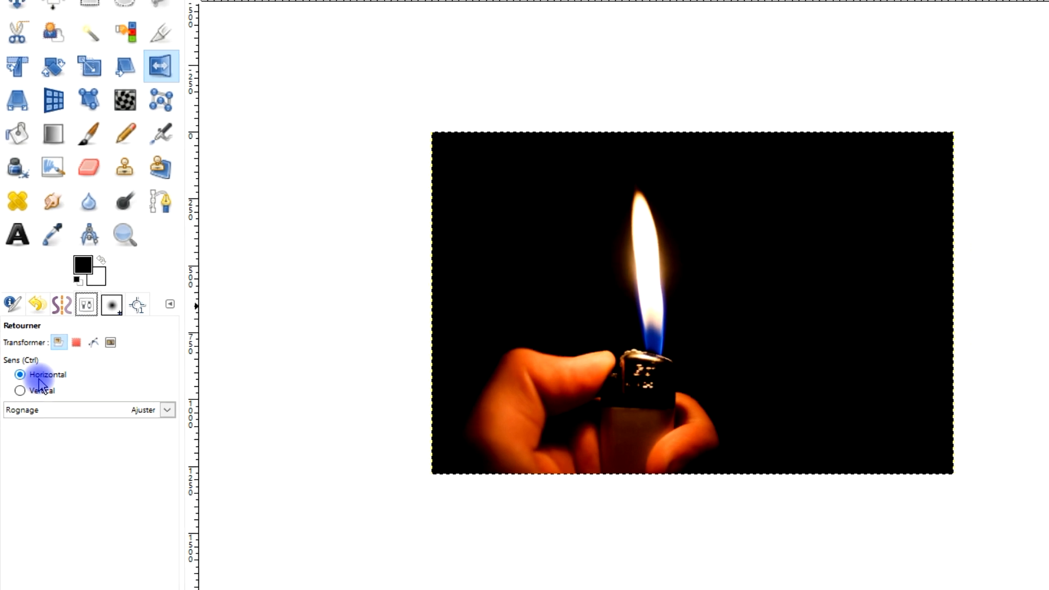
pyautogui.click(757, 296)
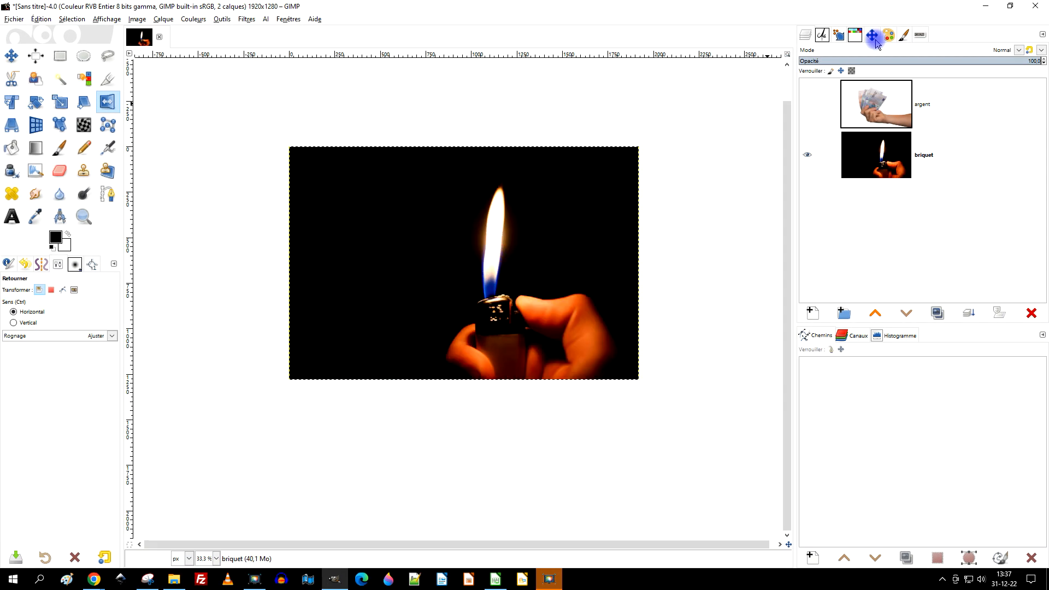
# Show the argent layer and flip it both vertically and horizontally
pyautogui.click(810, 111)
pyautogui.click(883, 103)
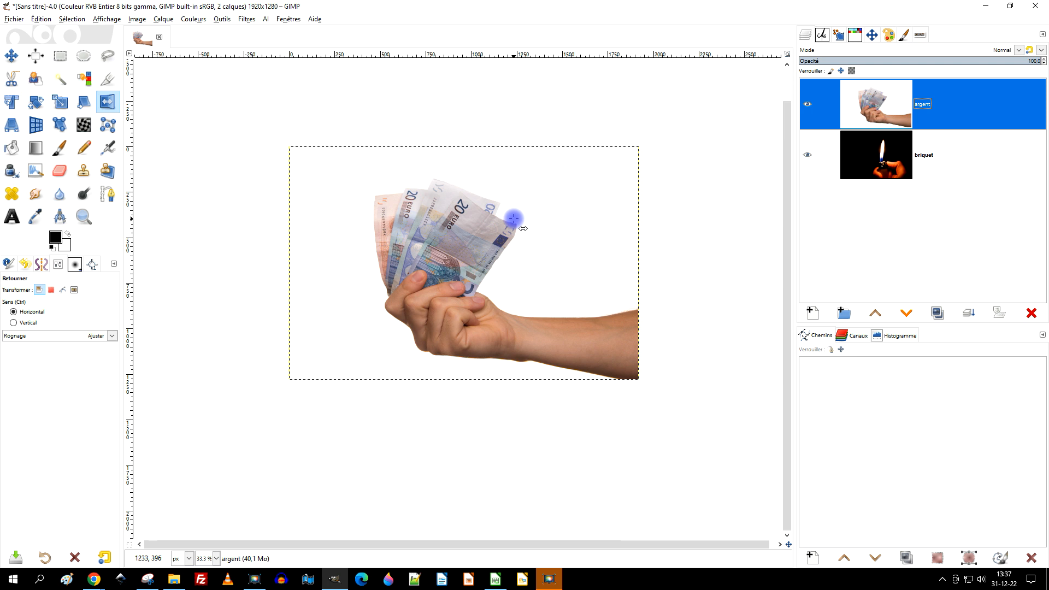
pyautogui.click(14, 322)
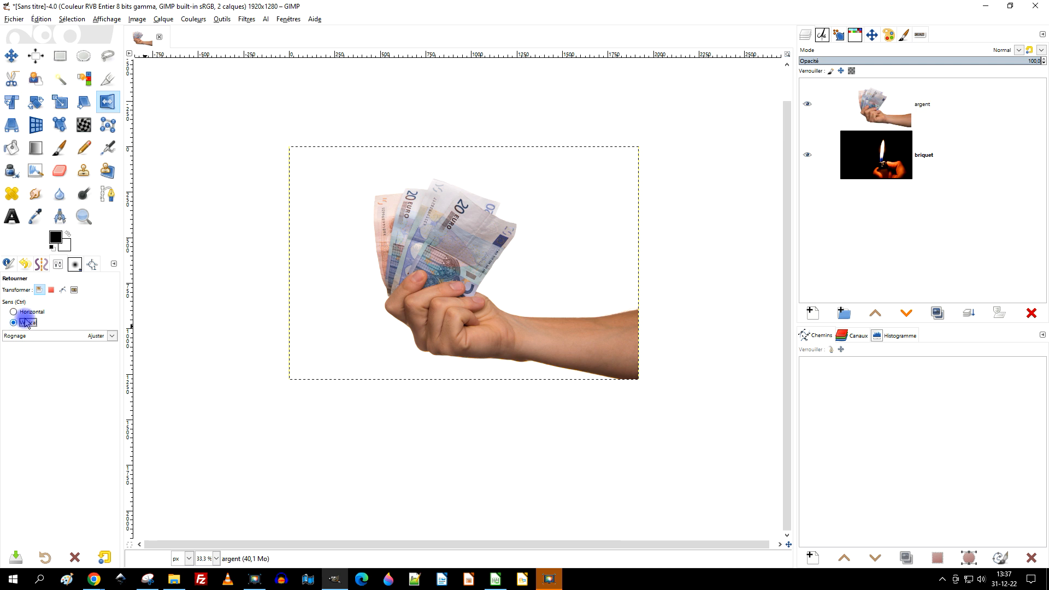
pyautogui.click(543, 228)
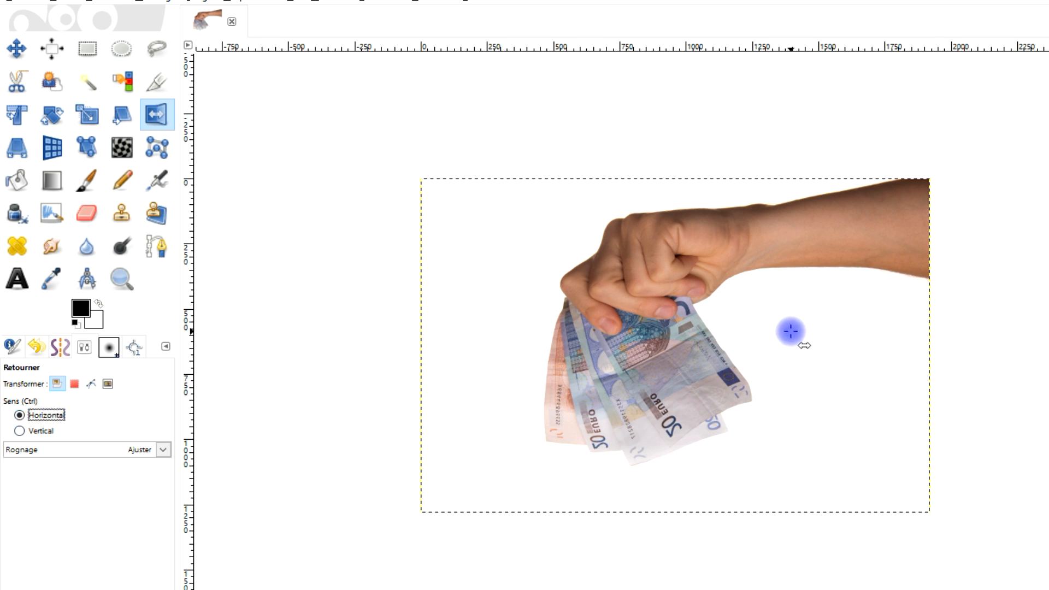
pyautogui.click(791, 331)
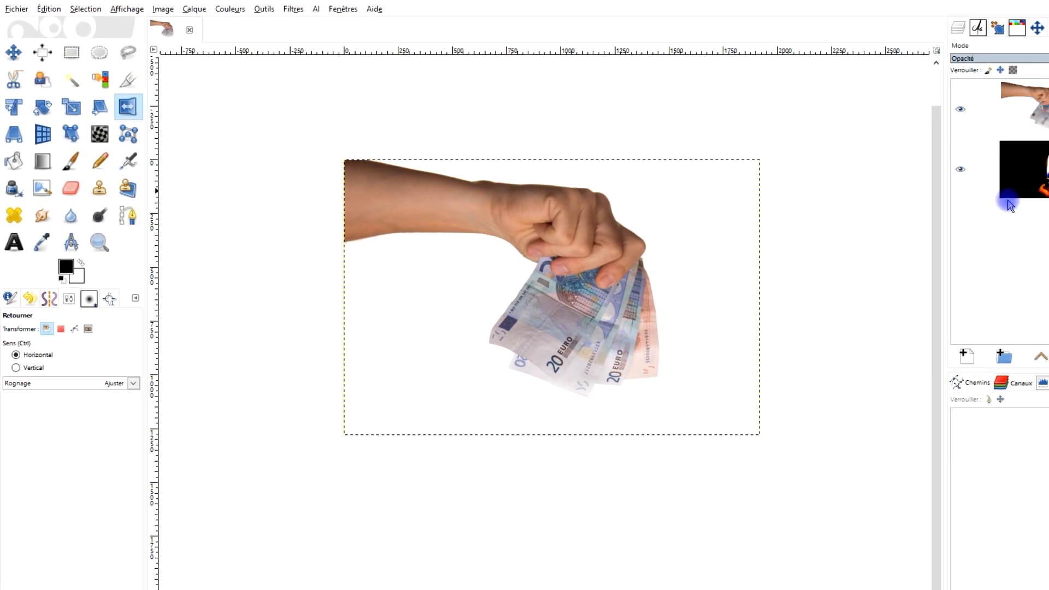
# Hide and show the argent layer again to compare it with the briquet layer beneath
pyautogui.click(808, 105)
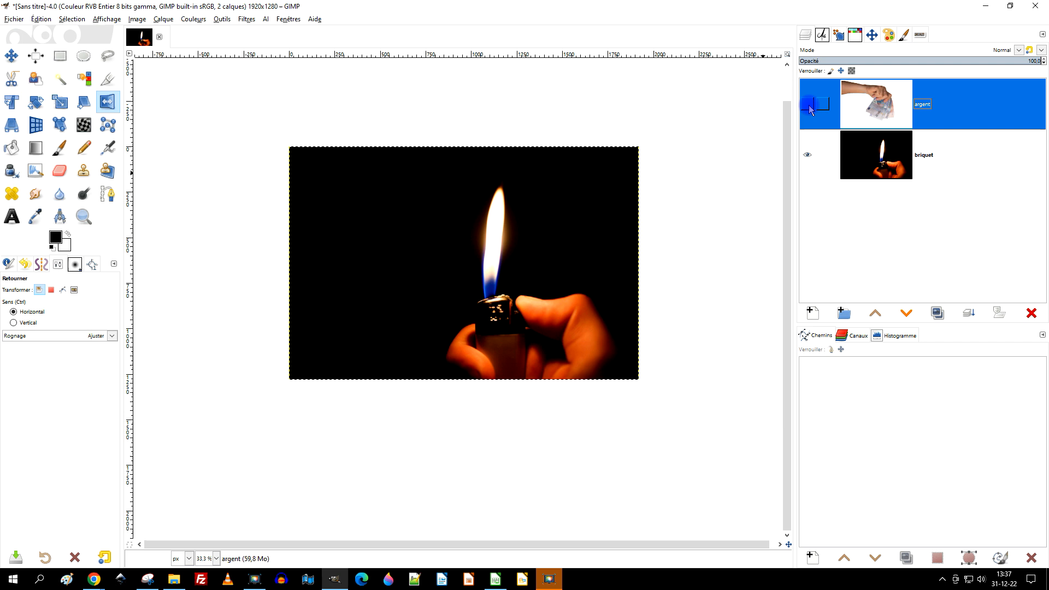
pyautogui.click(809, 104)
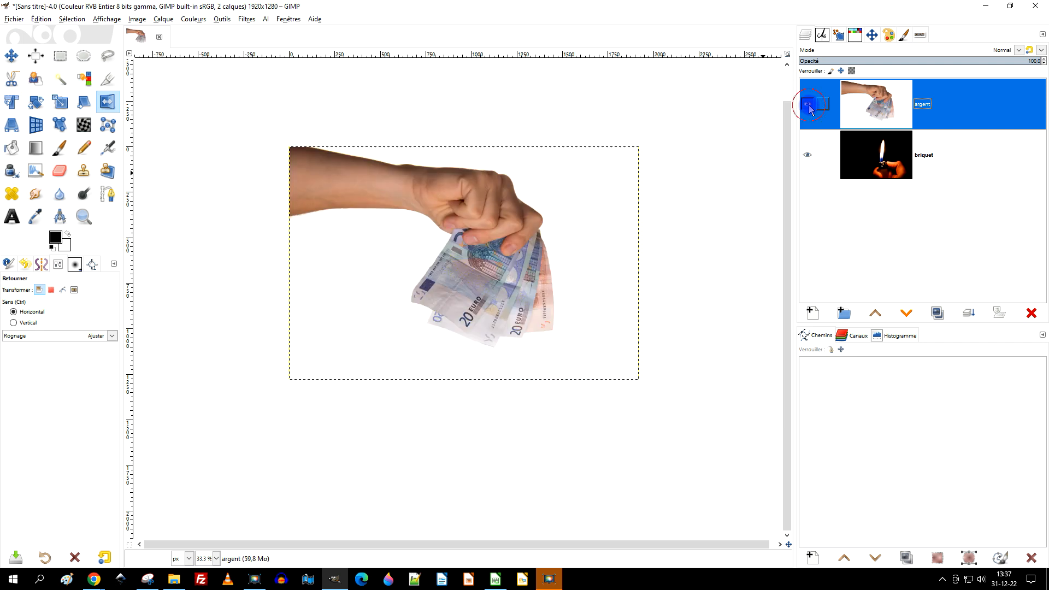
pyautogui.press('m')
pyautogui.click(480, 159)
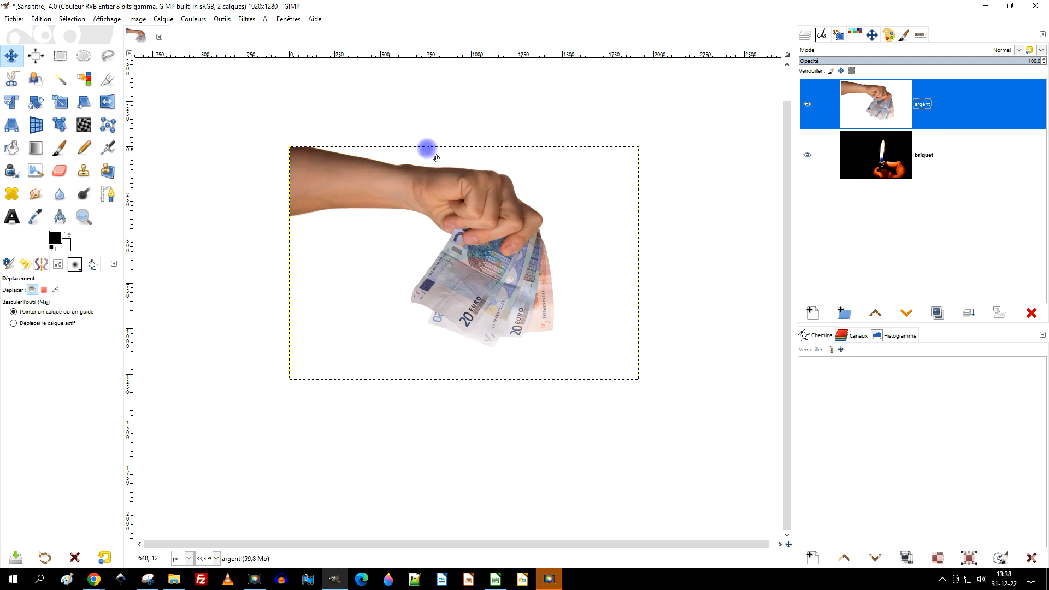
# Select the white background around the arm and banknotes with Fuzzy Select, using antialiasing, feathered edges of radius 3.7 and threshold 13.9
pyautogui.click(61, 79)
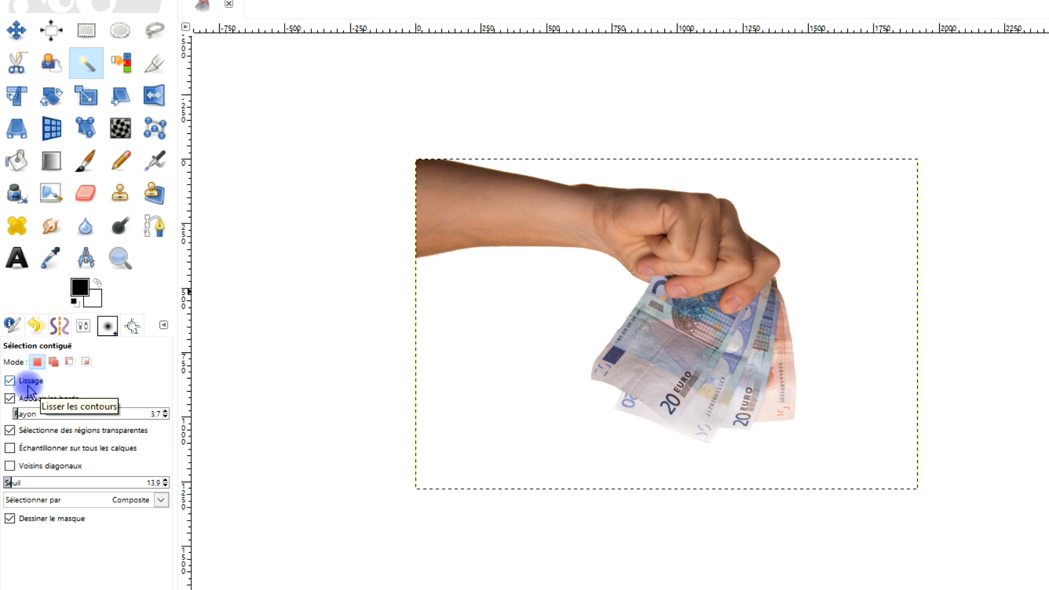
pyautogui.click(166, 416)
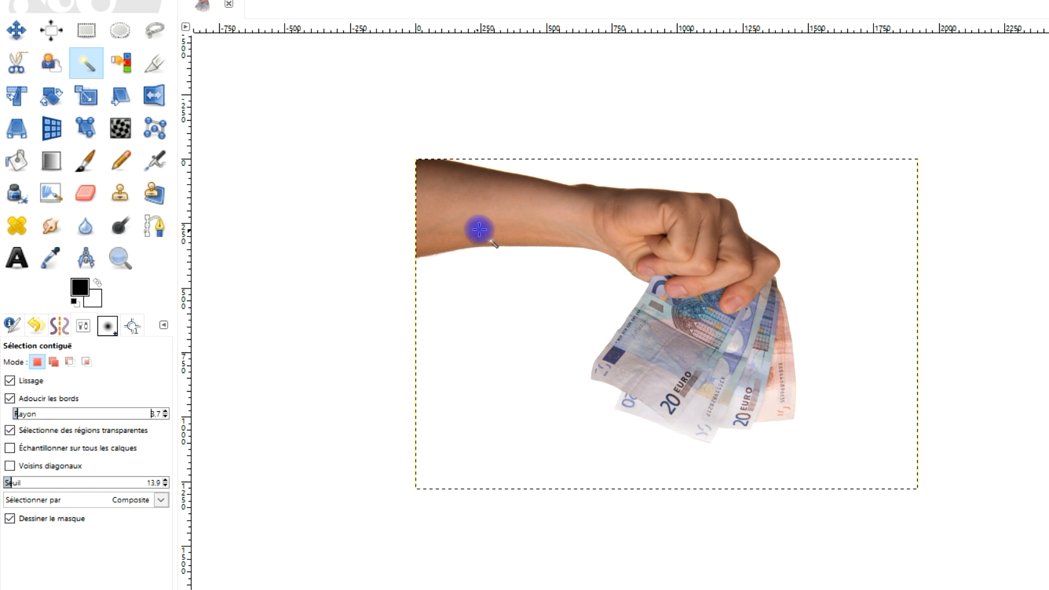
pyautogui.keyDown('ctrl'); pyautogui.scroll(2, 575, 175); pyautogui.keyUp('ctrl')
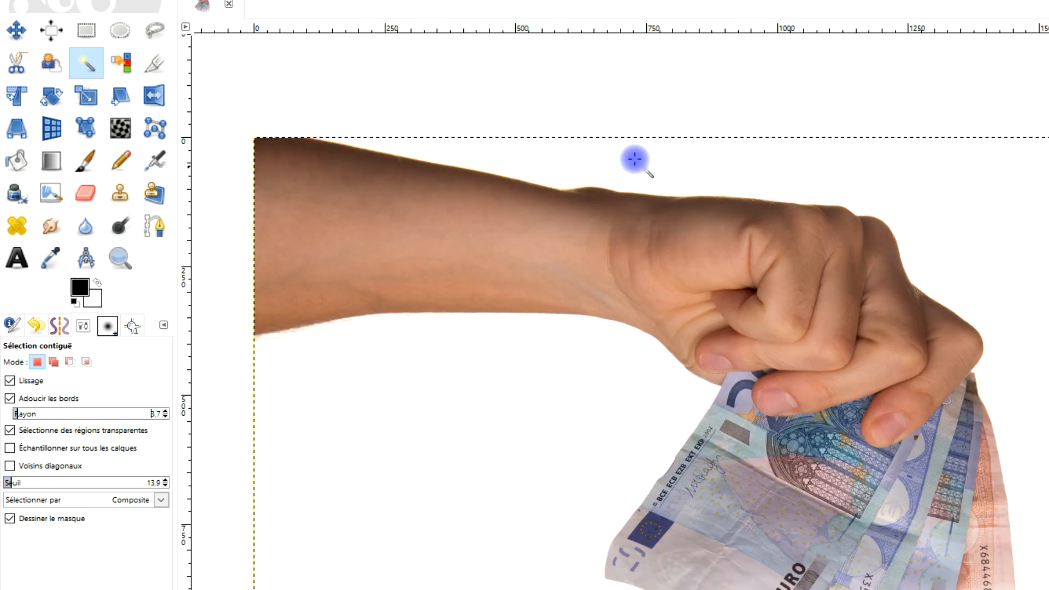
pyautogui.keyDown('ctrl'); pyautogui.scroll(-2, 749, 157); pyautogui.keyUp('ctrl')
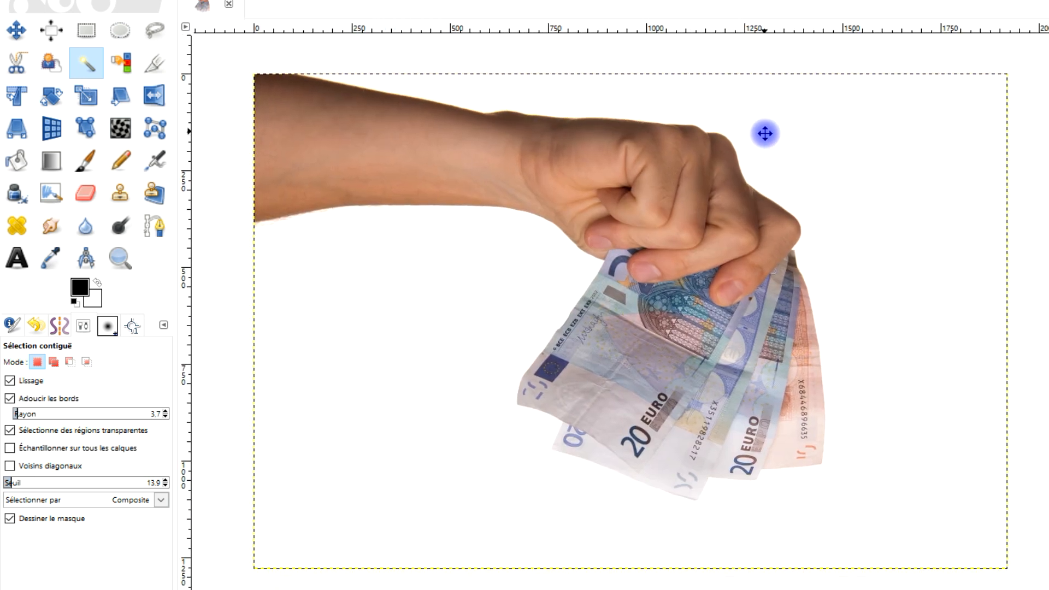
pyautogui.click(764, 104)
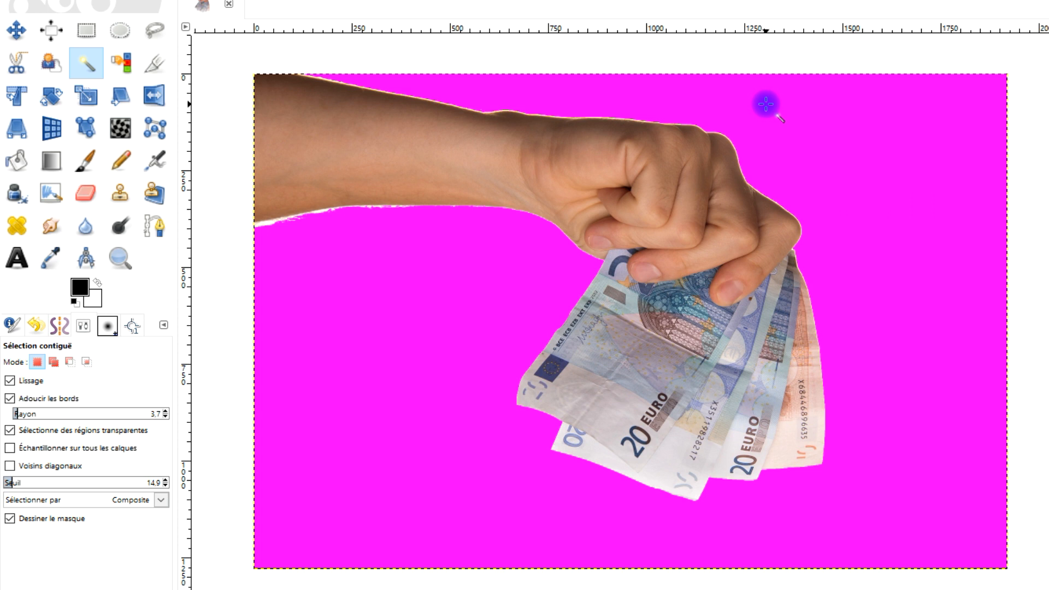
pyautogui.moveTo(765, 103); pyautogui.dragTo(764, 103)
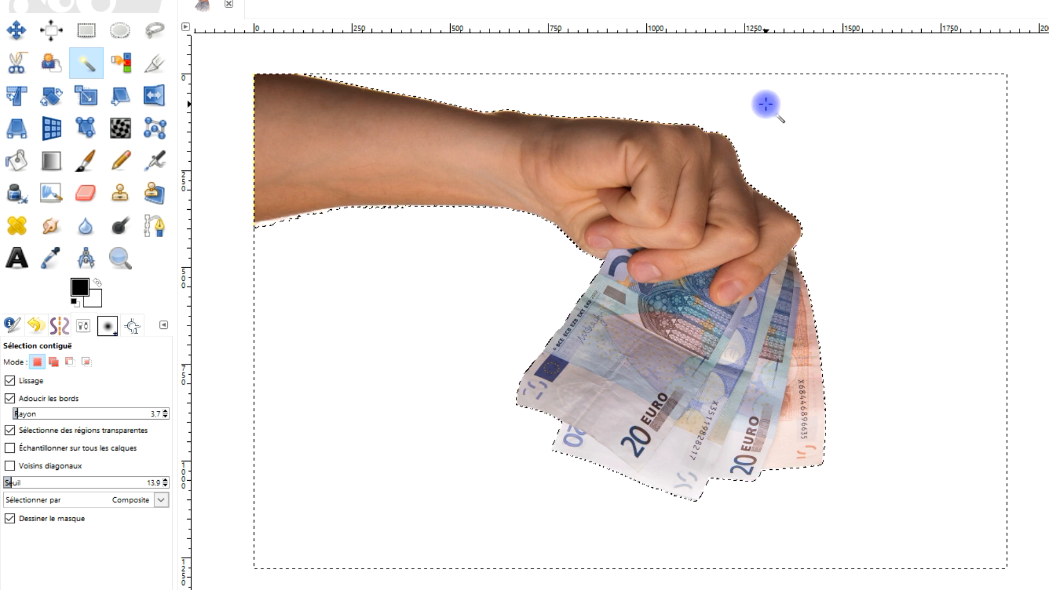
# Set Fuzzy Select to add to the current selection and include the off-white area beneath the forearm near the image's edge
pyautogui.keyDown('ctrl'); pyautogui.scroll(1, 283, 208); pyautogui.keyUp('ctrl')
pyautogui.keyDown('ctrl'); pyautogui.scroll(2, 284, 208); pyautogui.keyUp('ctrl')
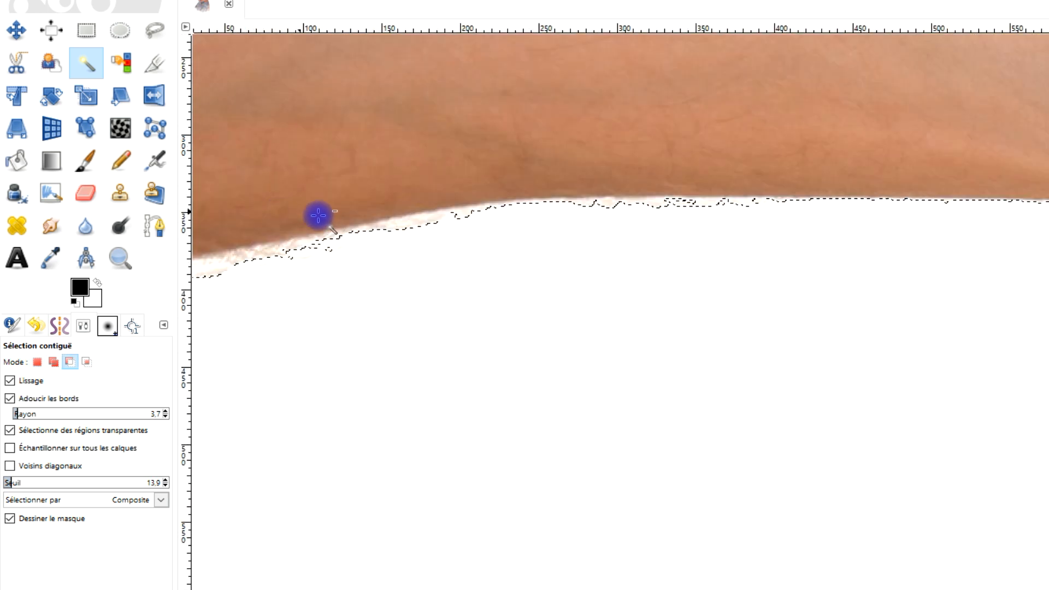
pyautogui.keyDown('ctrl'); pyautogui.scroll(1, 544, 239); pyautogui.keyUp('ctrl')
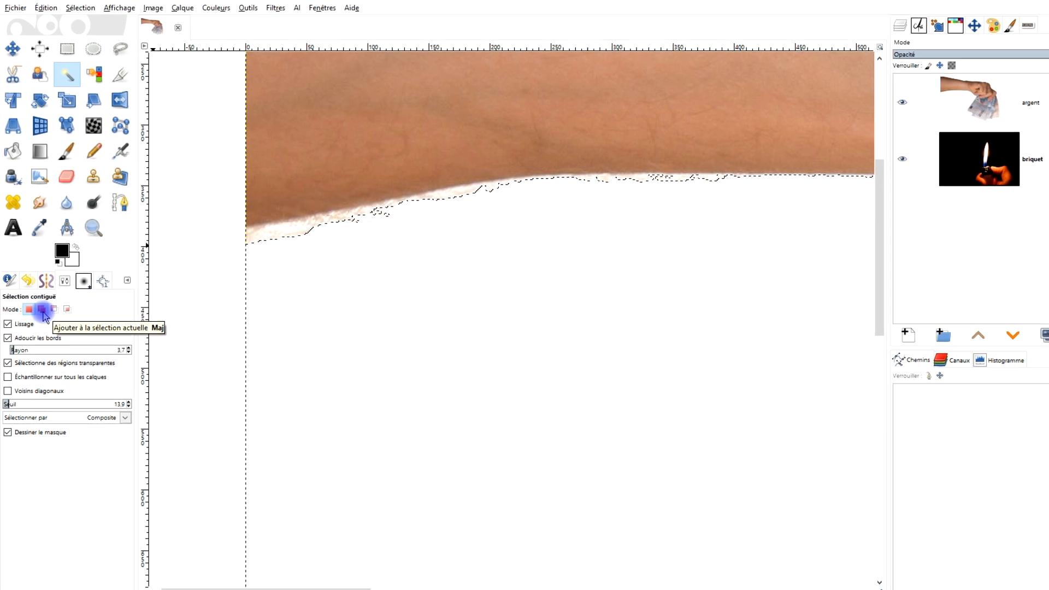
pyautogui.click(44, 317)
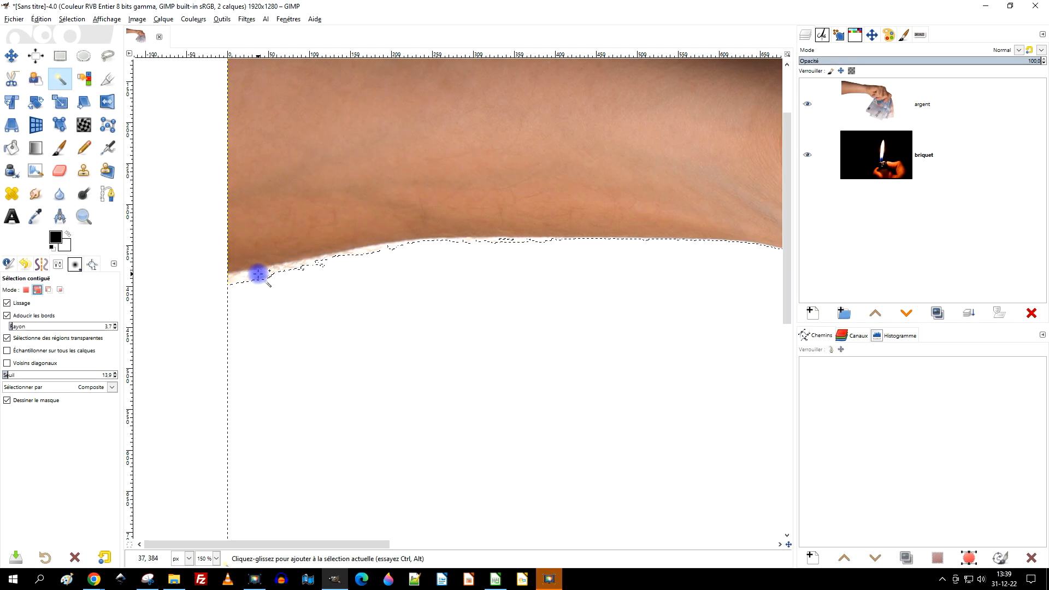
pyautogui.click(258, 275)
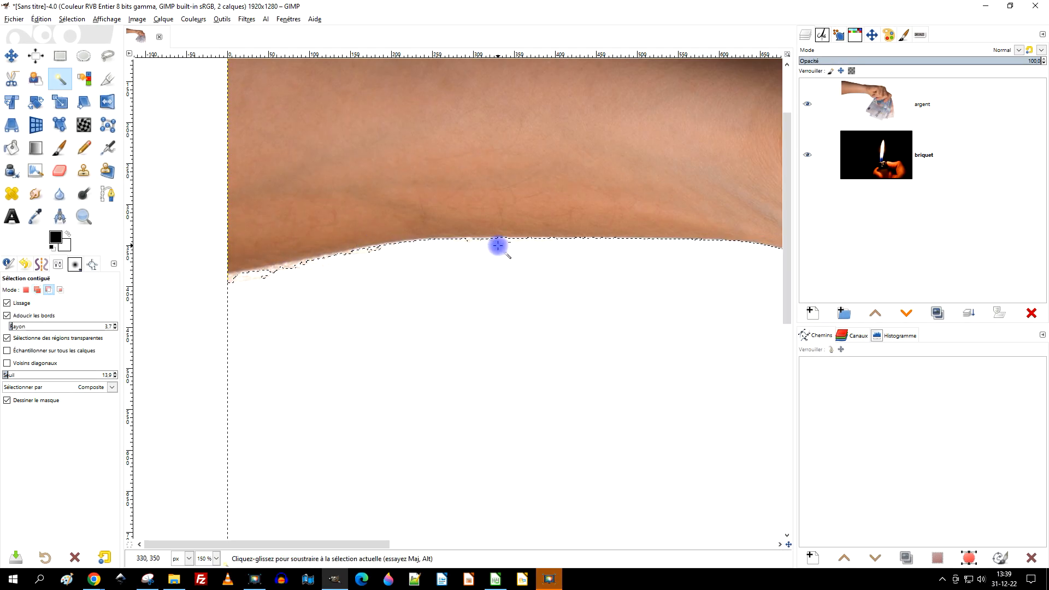
pyautogui.scroll(-3, 519, 250)
pyautogui.keyDown('ctrl'); pyautogui.scroll(3, 386, 232); pyautogui.keyUp('ctrl')
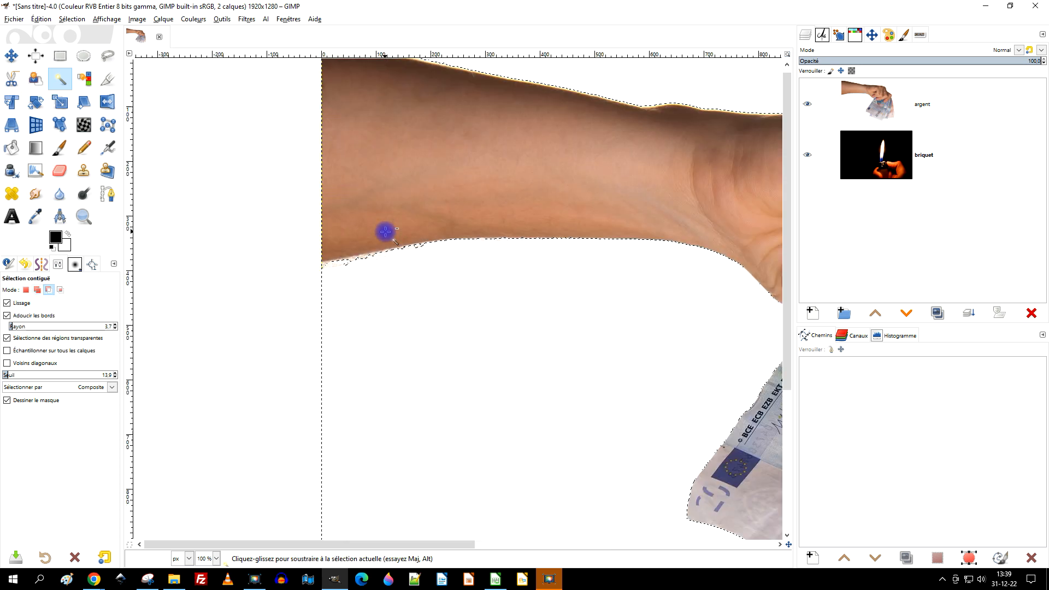
pyautogui.keyDown('ctrl'); pyautogui.scroll(1, 386, 233); pyautogui.keyUp('ctrl')
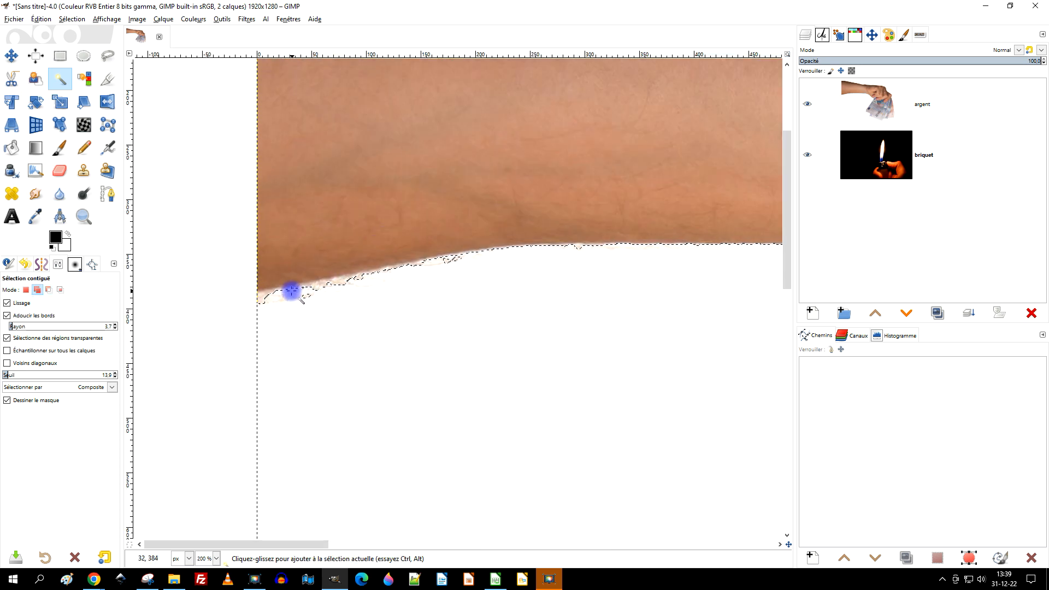
# Add the remaining pale patches along the forearm's lower contour to the background selection
pyautogui.keyDown('ctrl'); pyautogui.scroll(1, 356, 284); pyautogui.keyUp('ctrl')
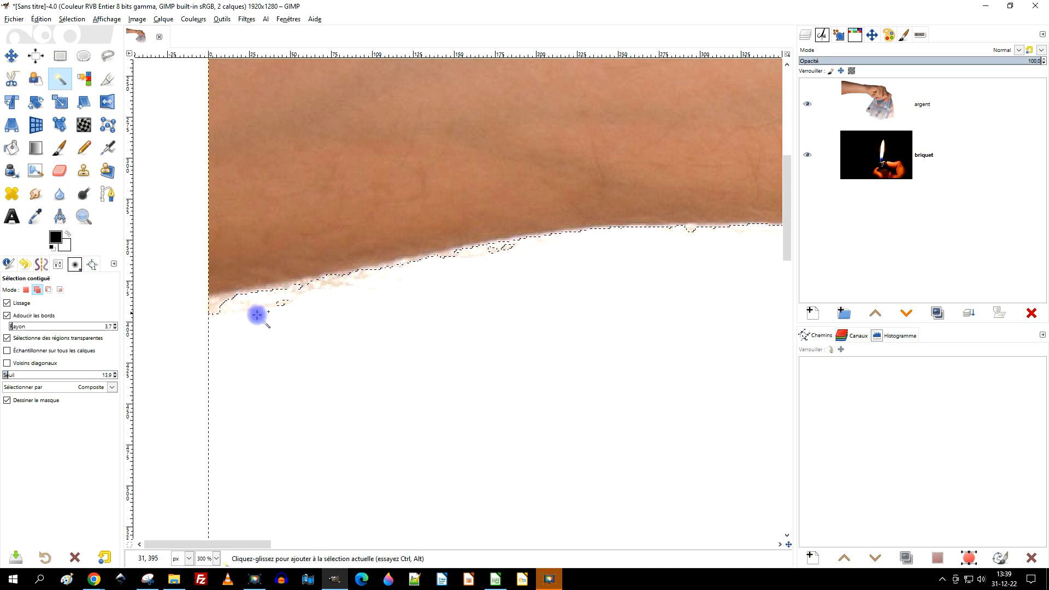
pyautogui.hscroll(-3, 285, 314)
pyautogui.moveTo(387, 279); pyautogui.dragTo(388, 282)
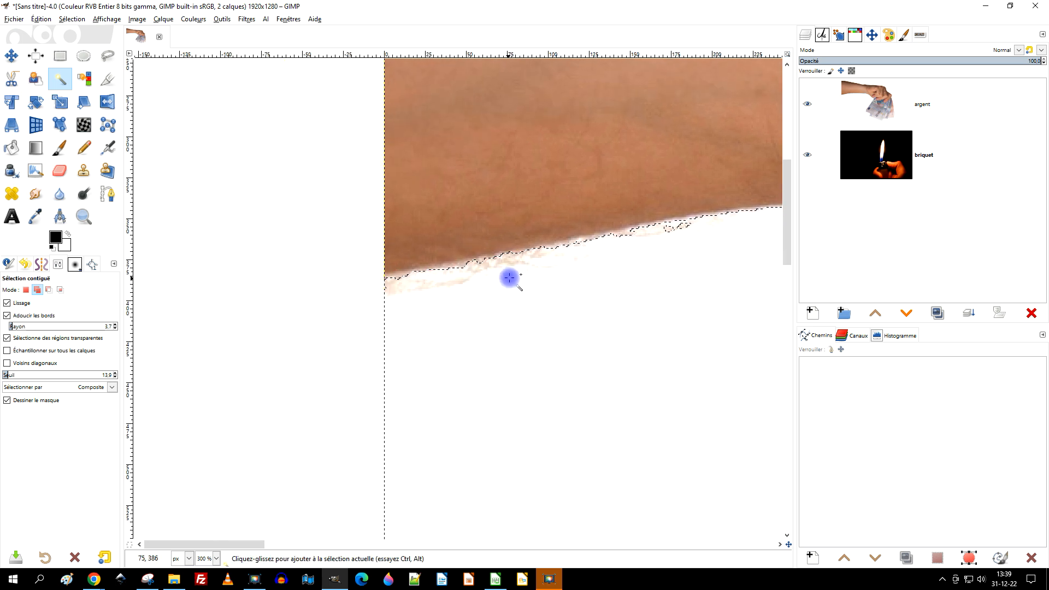
pyautogui.keyDown('ctrl'); pyautogui.scroll(-1, 524, 264); pyautogui.keyUp('ctrl')
pyautogui.moveTo(632, 260); pyautogui.dragTo(450, 291)
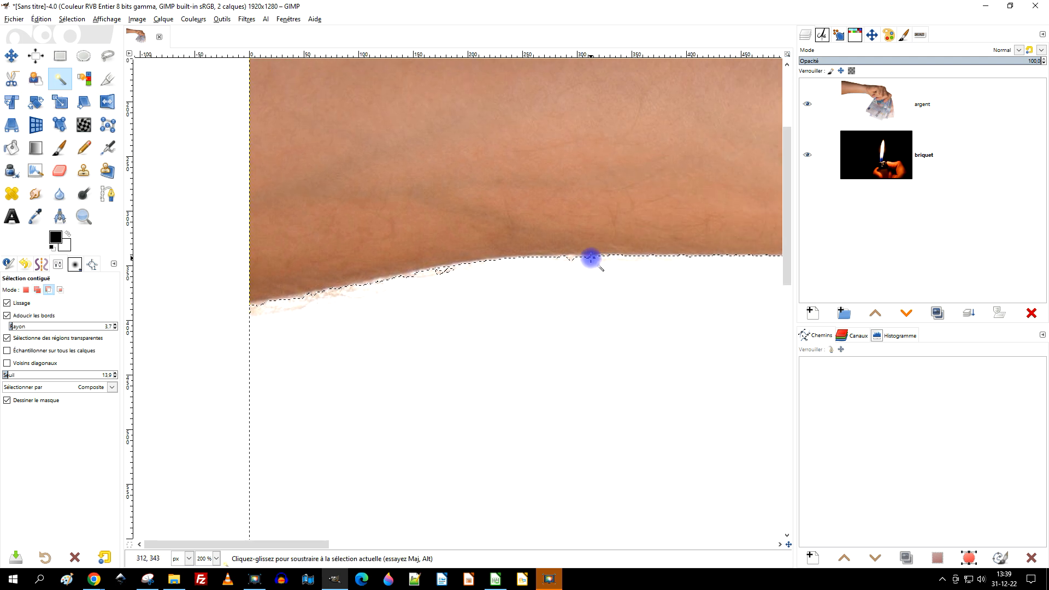
pyautogui.scroll(1, 571, 258)
pyautogui.moveTo(571, 257); pyautogui.dragTo(571, 256)
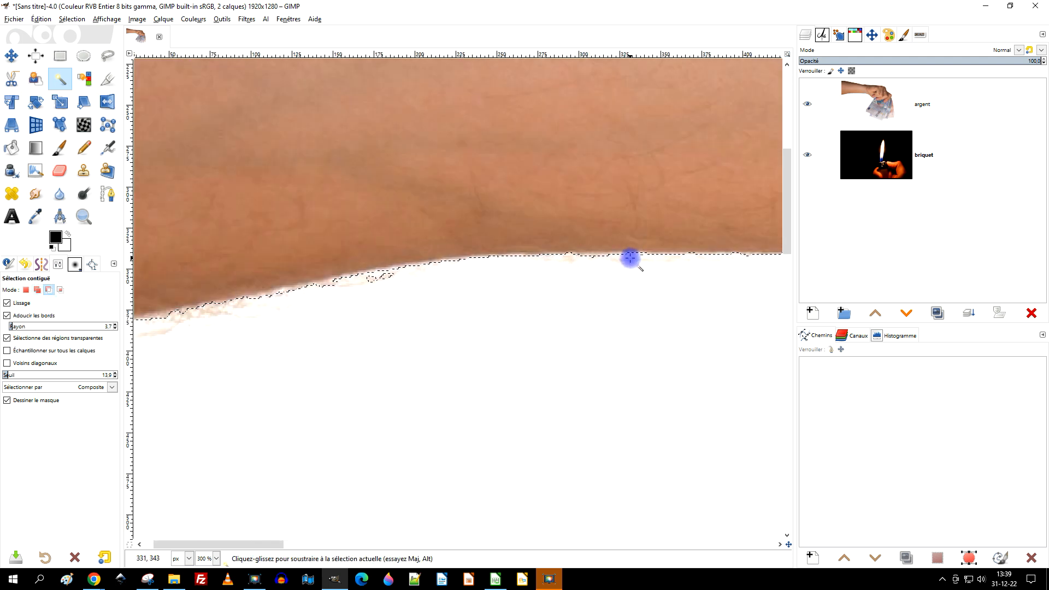
# Examine the selection outline along the upper edge of the wrist and hand and around the banknotes
pyautogui.keyDown('ctrl'); pyautogui.scroll(-3, 623, 251); pyautogui.keyUp('ctrl')
pyautogui.keyDown('ctrl'); pyautogui.scroll(-2, 563, 182); pyautogui.keyUp('ctrl')
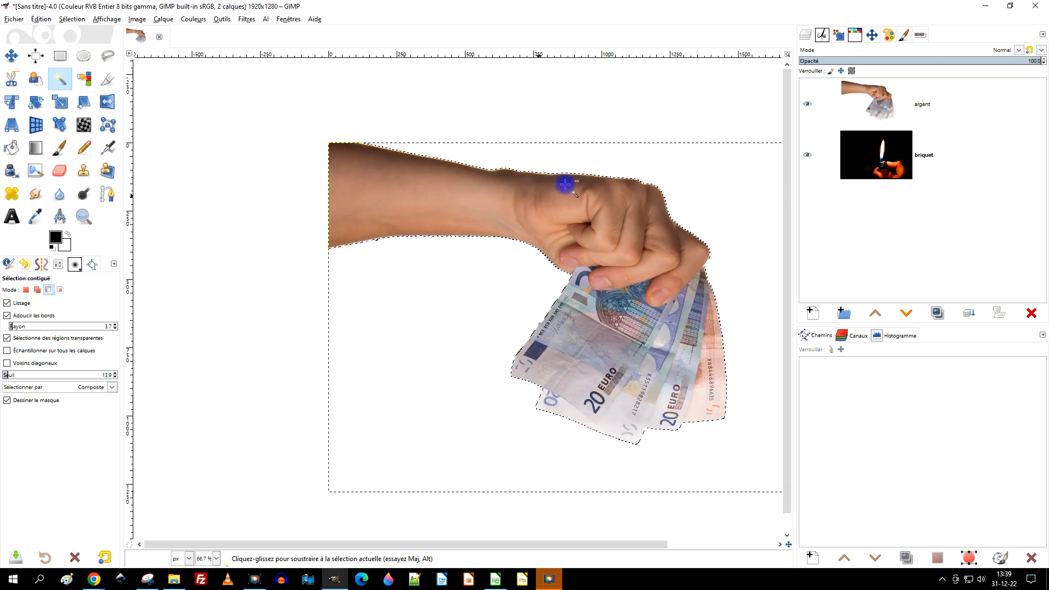
pyautogui.keyDown('ctrl'); pyautogui.scroll(6, 543, 166); pyautogui.keyUp('ctrl')
pyautogui.click(507, 113)
pyautogui.keyDown('ctrl'); pyautogui.scroll(-3, 418, 121); pyautogui.keyUp('ctrl')
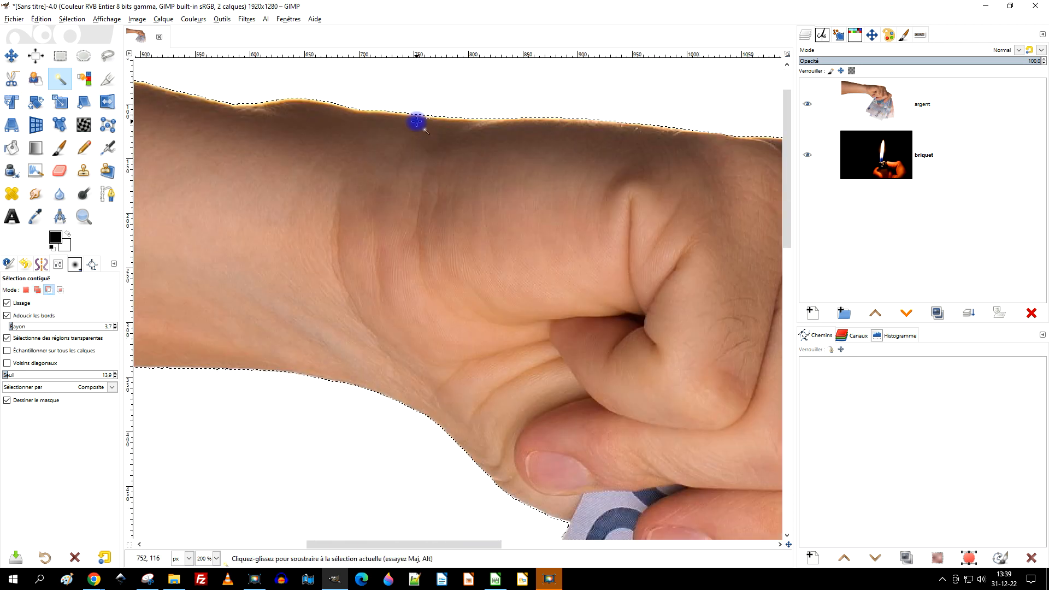
pyautogui.scroll(-2, 601, 187)
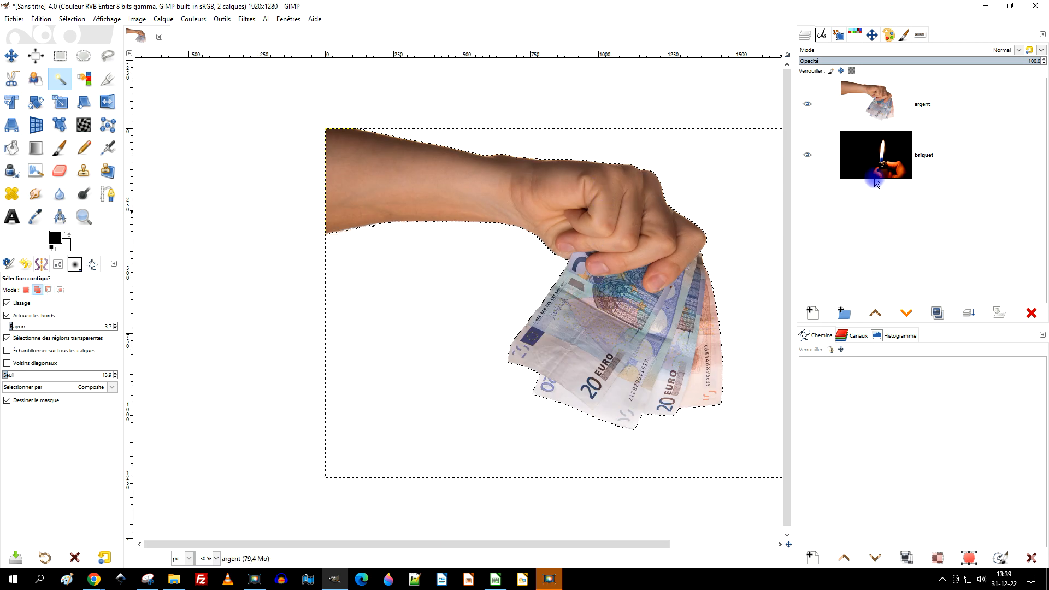
pyautogui.moveTo(620, 217); pyautogui.dragTo(513, 195)
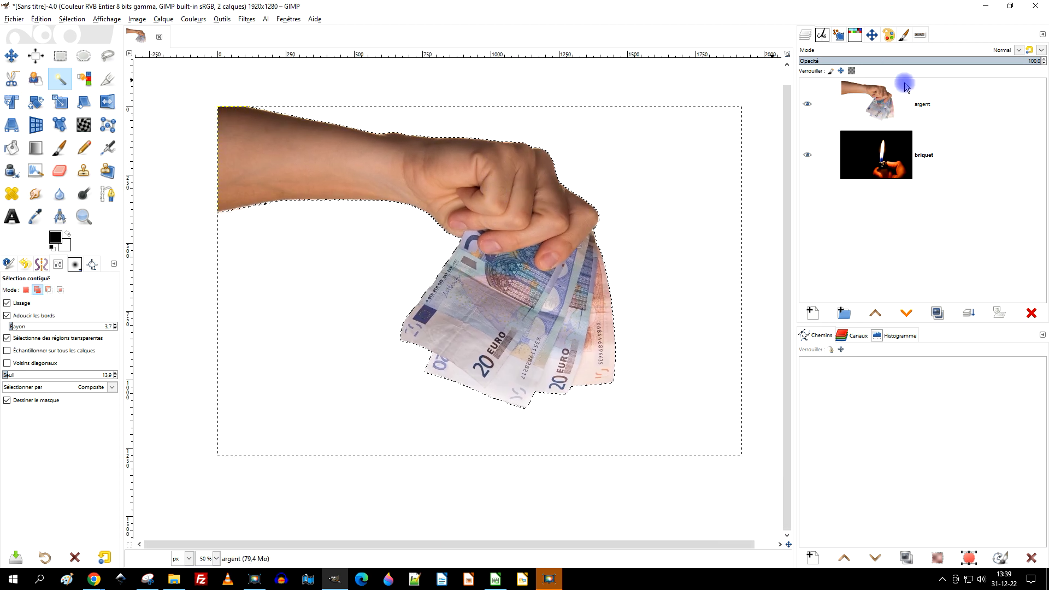
# Make argent the active layer and check whether it already has an alpha channel
pyautogui.click(921, 105)
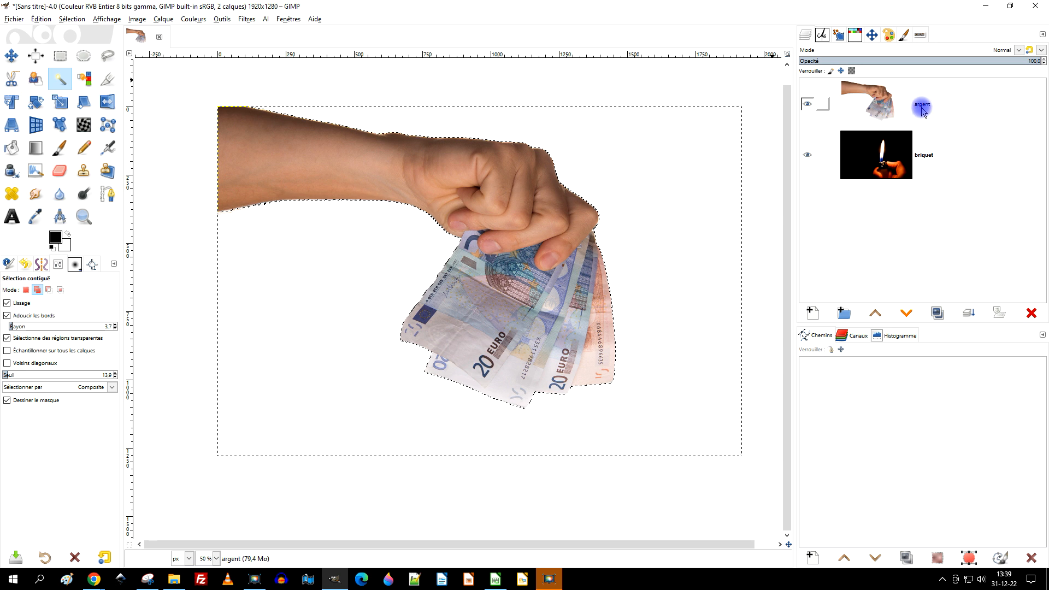
pyautogui.click(924, 162)
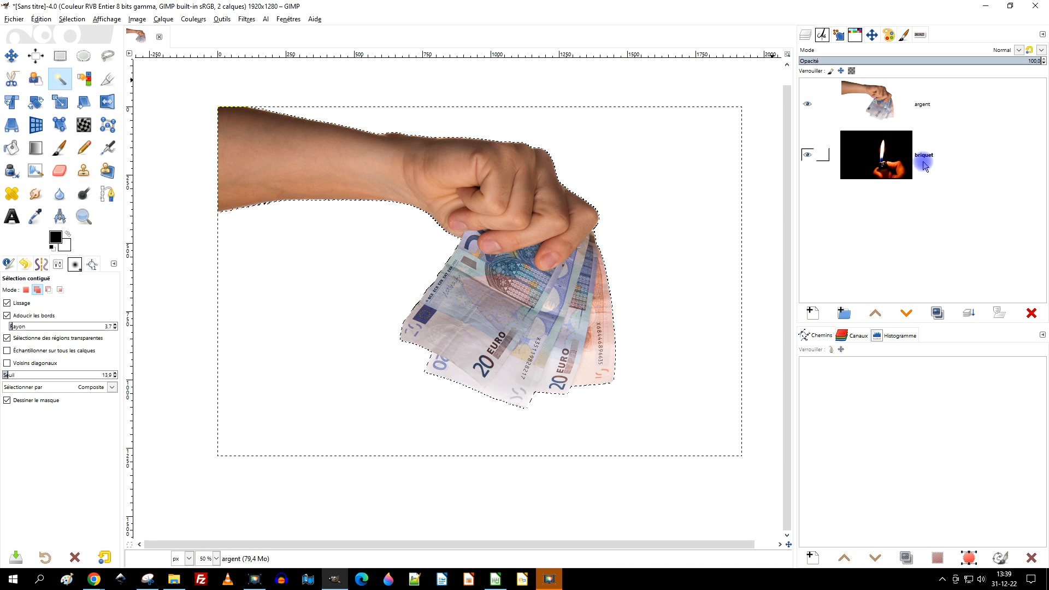
pyautogui.click(912, 112)
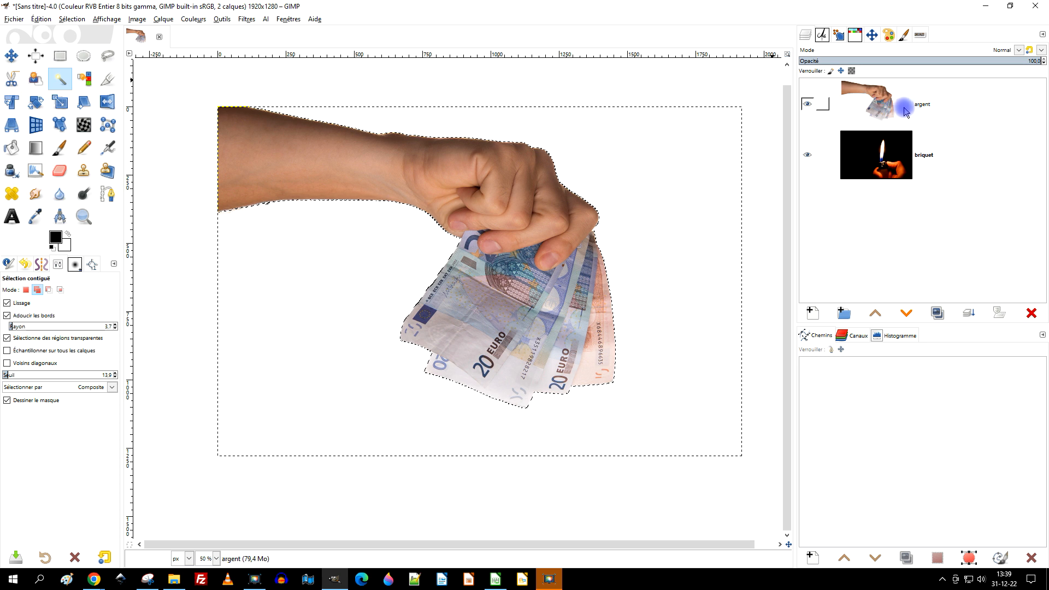
pyautogui.rightClick(856, 97)
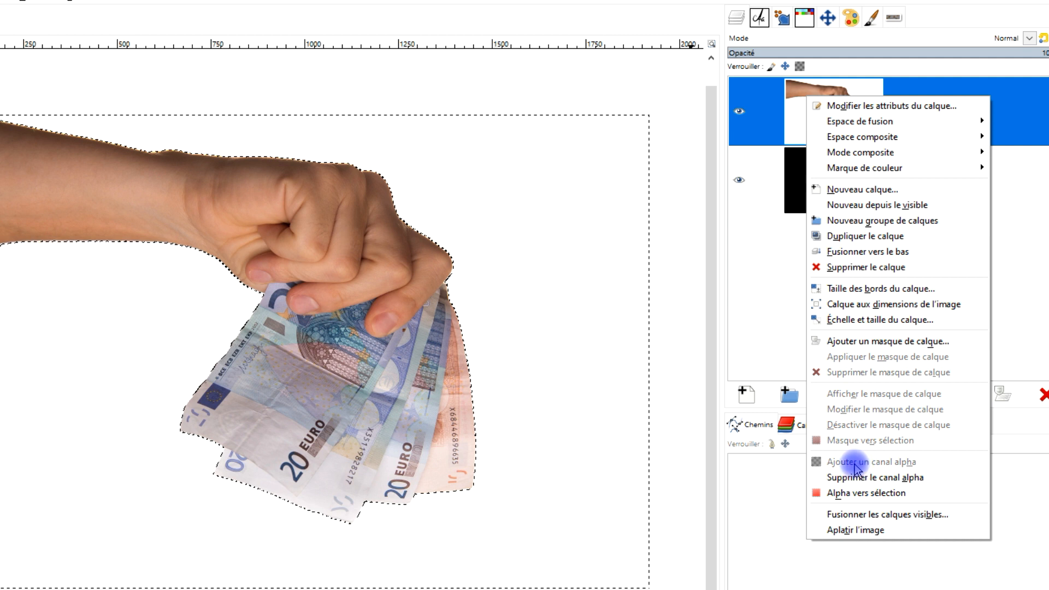
pyautogui.click(897, 462)
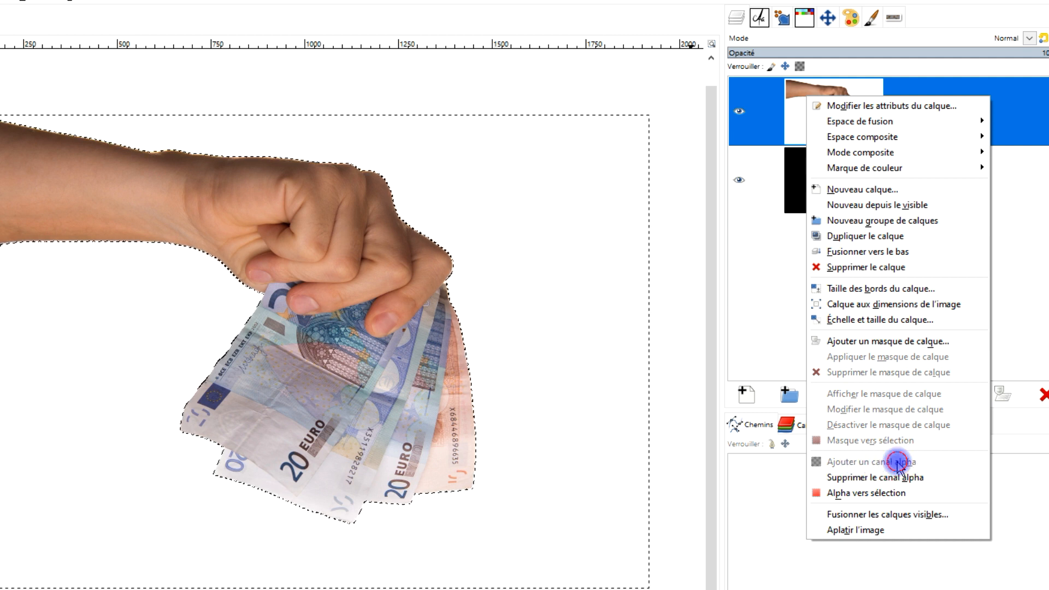
pyautogui.click(790, 92)
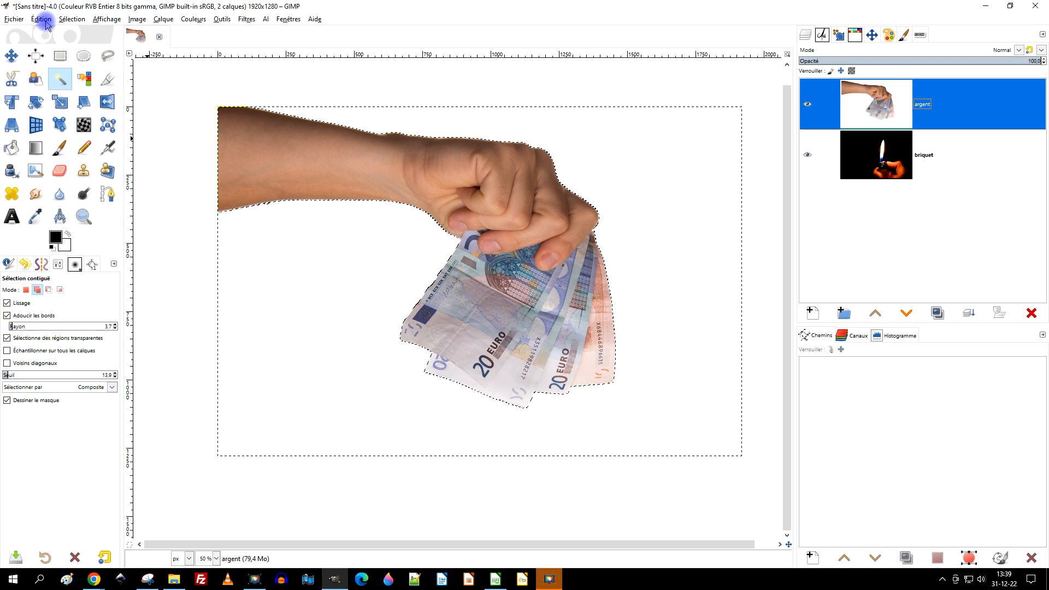
# Erase the selected white background from the argent layer, repeat the erase, and inspect the arm's edges
pyautogui.click(42, 20)
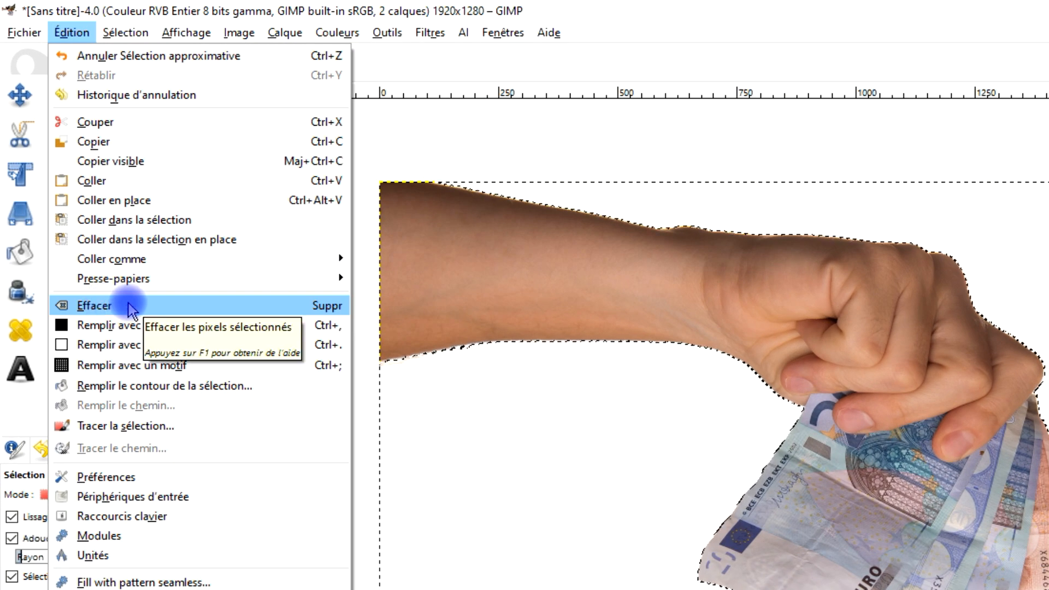
pyautogui.click(130, 307)
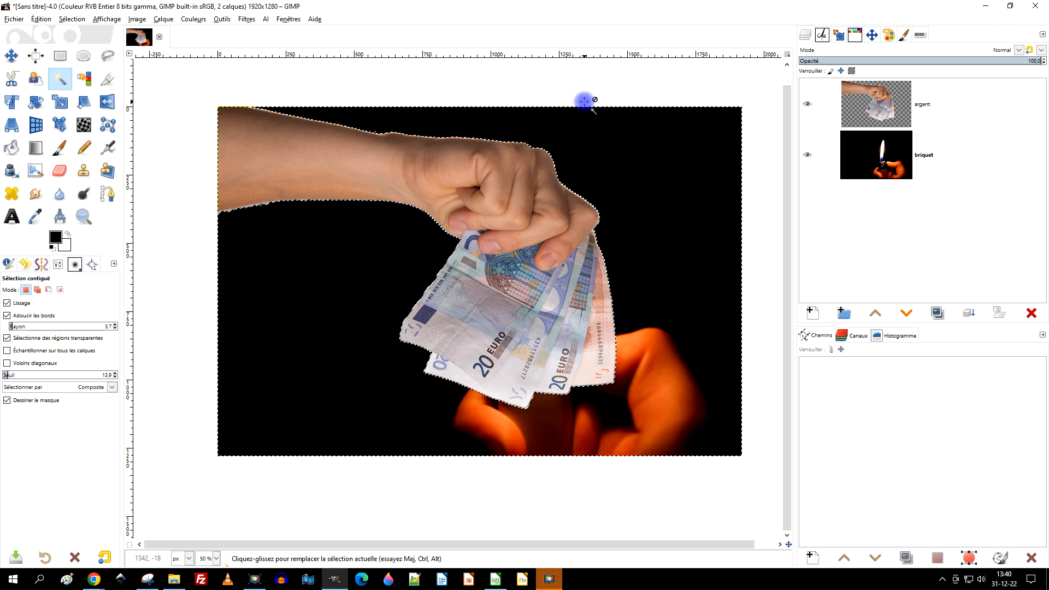
pyautogui.keyDown('ctrl'); pyautogui.scroll(7, 362, 117); pyautogui.keyUp('ctrl')
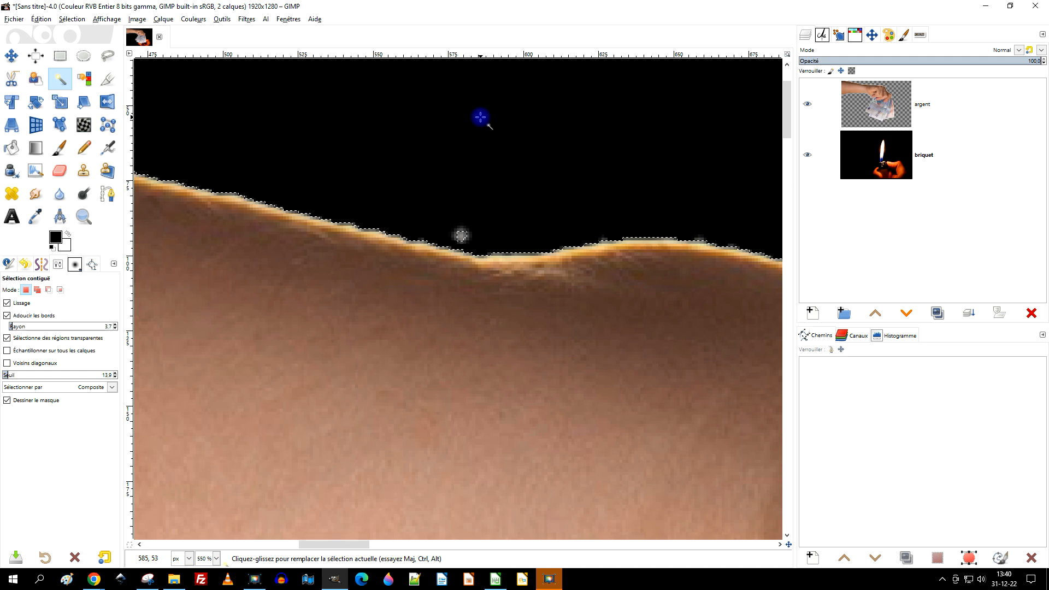
pyautogui.press('Delete')
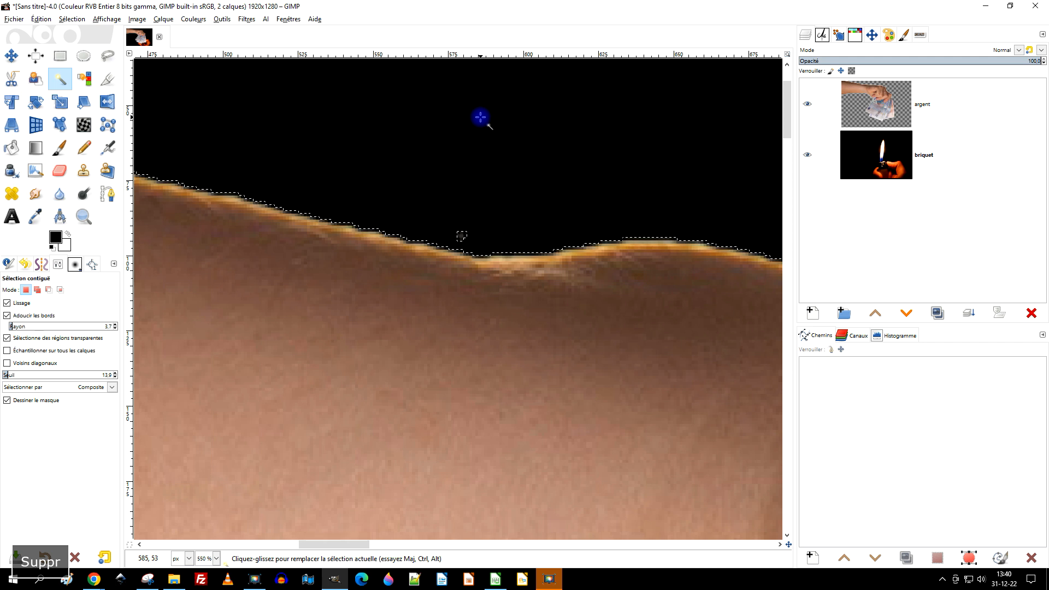
pyautogui.scroll(-6, 450, 182)
pyautogui.scroll(4, 279, 273)
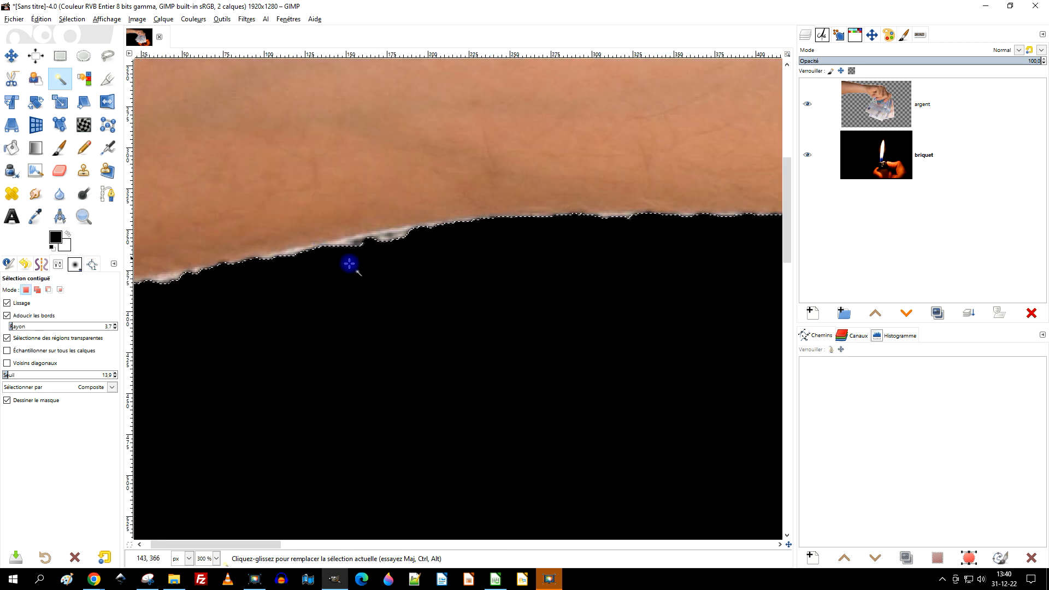
pyautogui.scroll(-3, 360, 268)
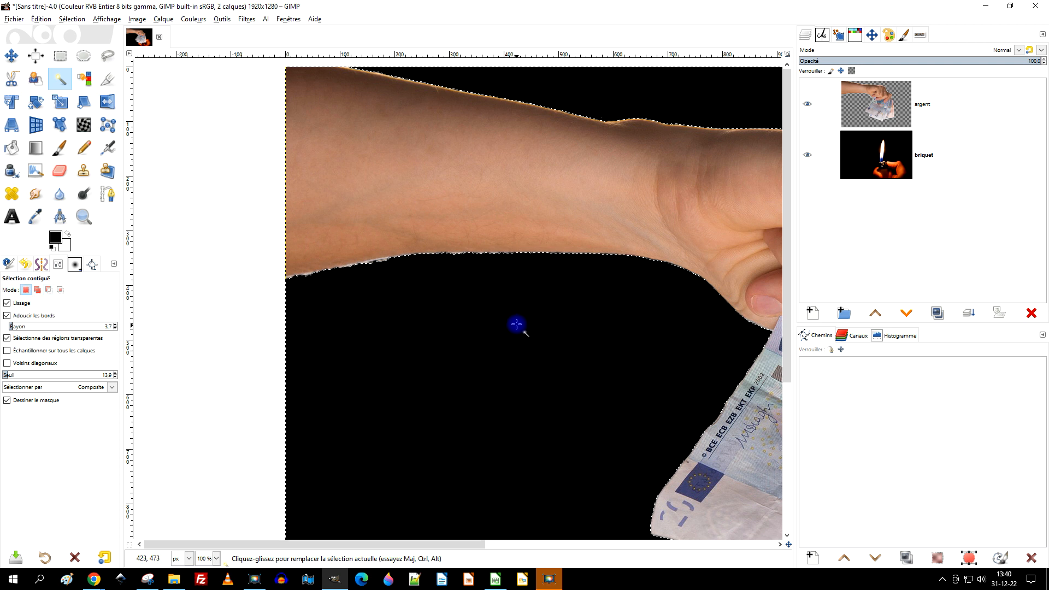
# Clear the current selection with the rectangle selection tool and check the cut-out arm's edges against the black background
pyautogui.click(59, 55)
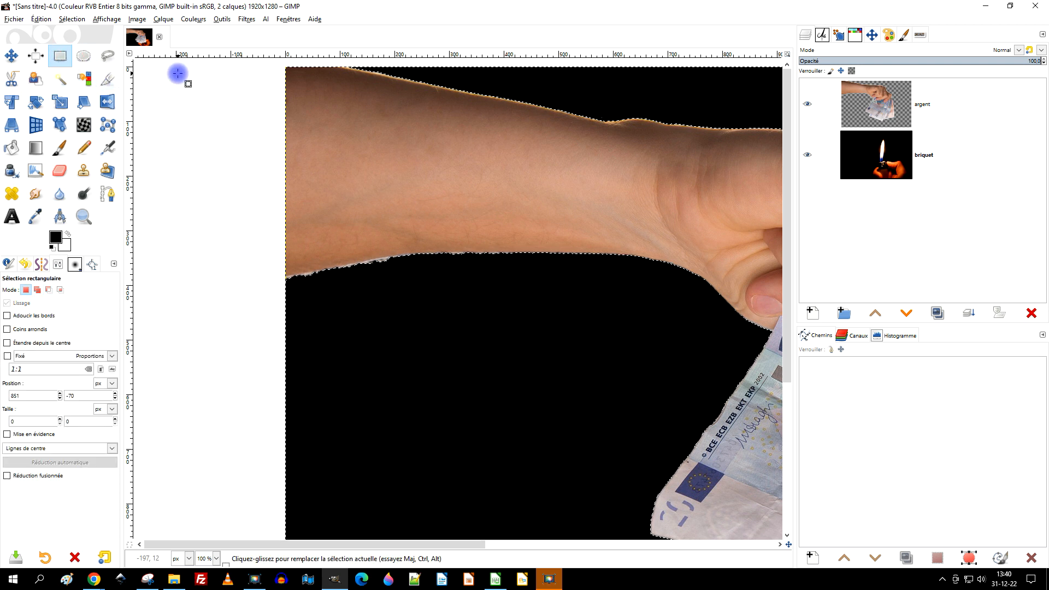
pyautogui.click(177, 73)
pyautogui.scroll(-2, 597, 171)
pyautogui.scroll(2, 616, 128)
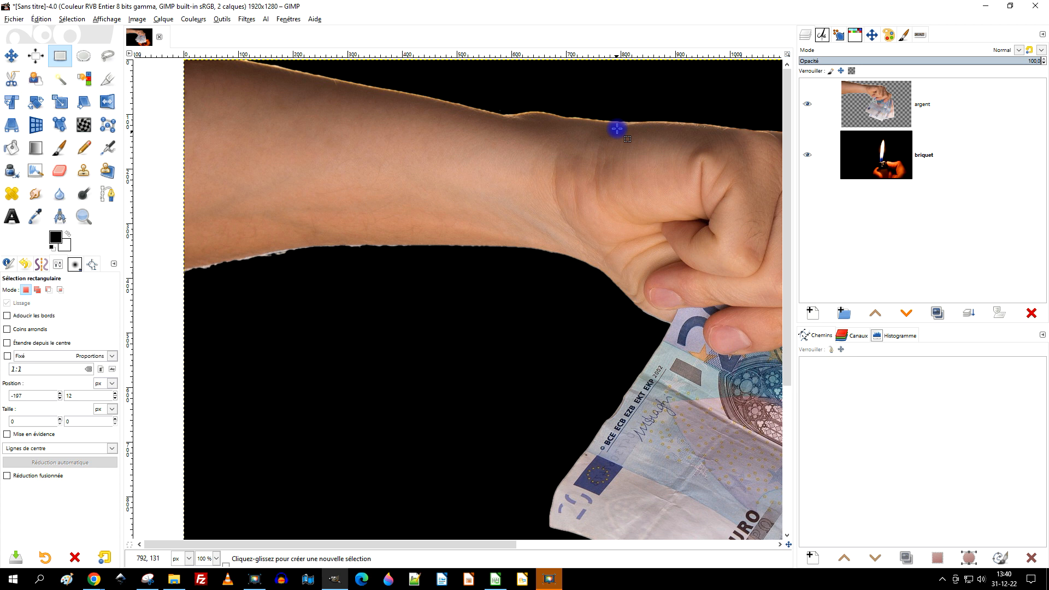
pyautogui.scroll(-2, 616, 128)
# Try shifting the hand with banknotes up and to the left over the lighter photo, and undo the move
pyautogui.press('m')
pyautogui.moveTo(472, 202); pyautogui.dragTo(452, 159)
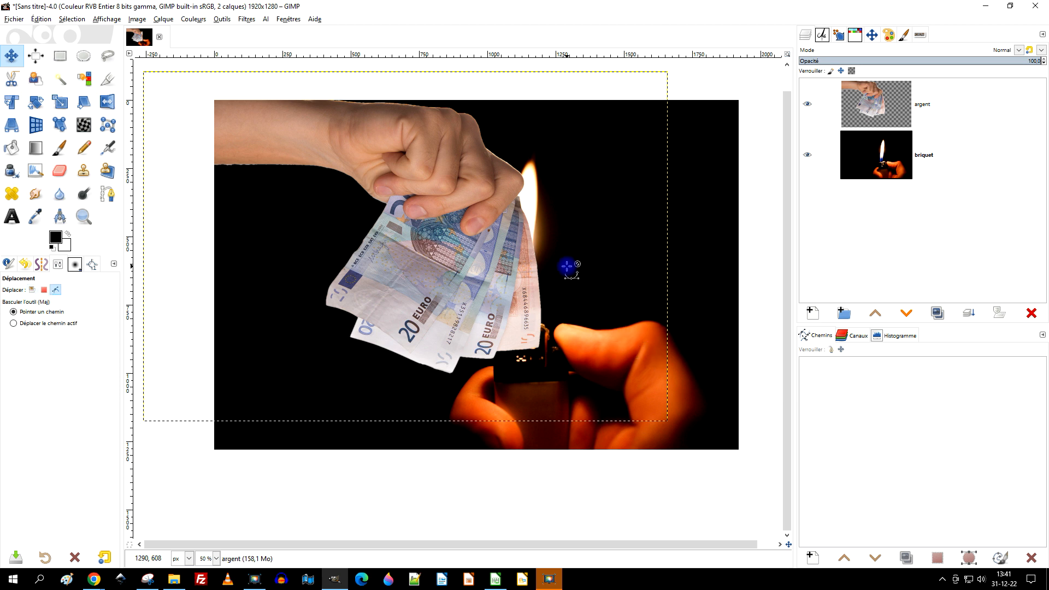
pyautogui.scroll(-2, 566, 260)
pyautogui.scroll(2, 563, 255)
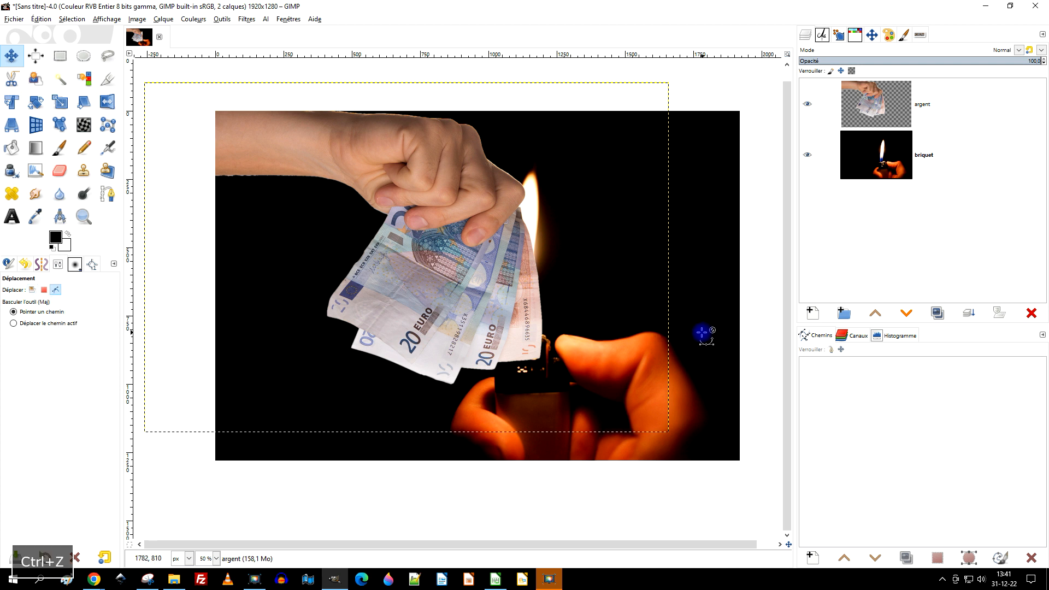
pyautogui.hotkey('ctrl', 'z')
pyautogui.moveTo(666, 297); pyautogui.dragTo(600, 279)
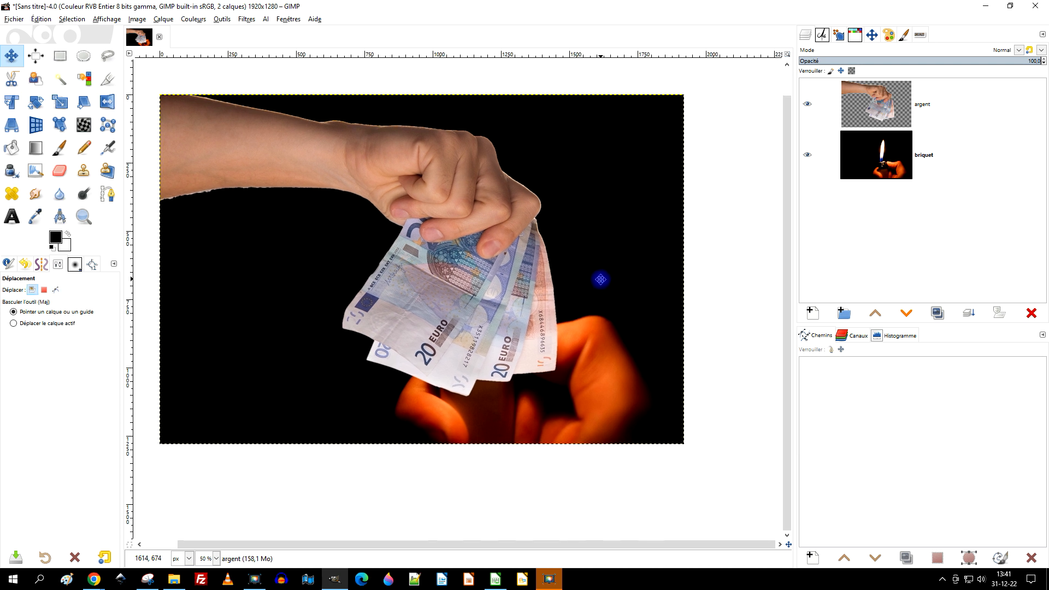
# Scale the briquet layer proportionally to 1049 x 699 px, keeping its lower-right corner in place
pyautogui.click(880, 164)
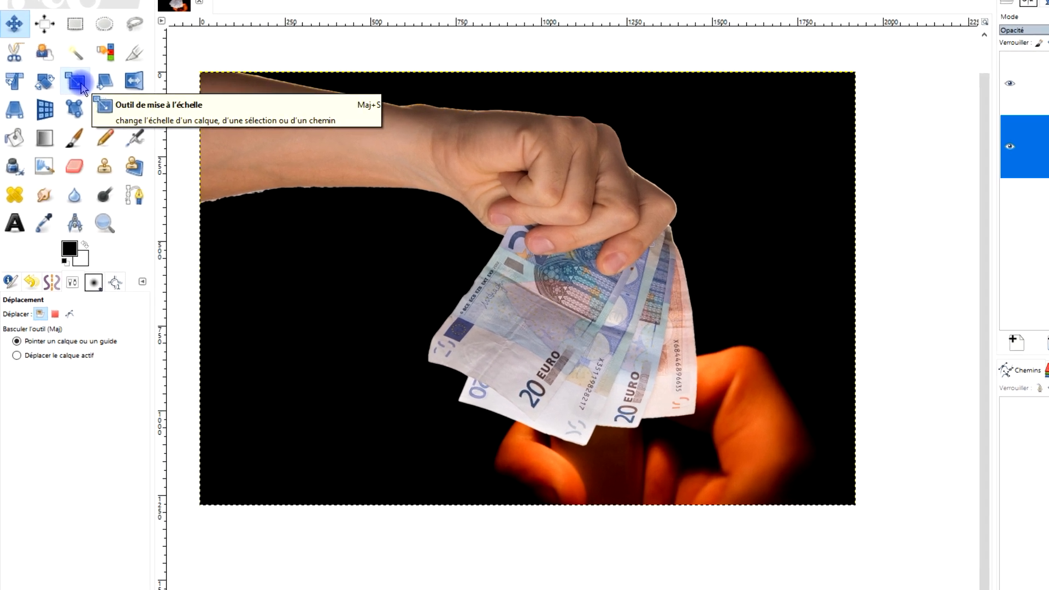
pyautogui.click(77, 82)
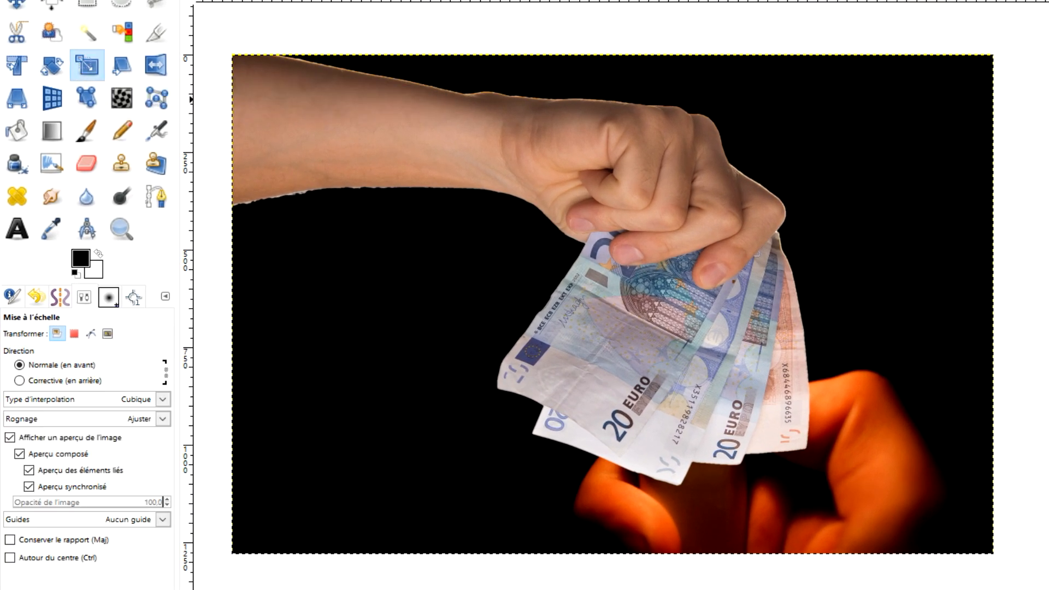
pyautogui.click(819, 126)
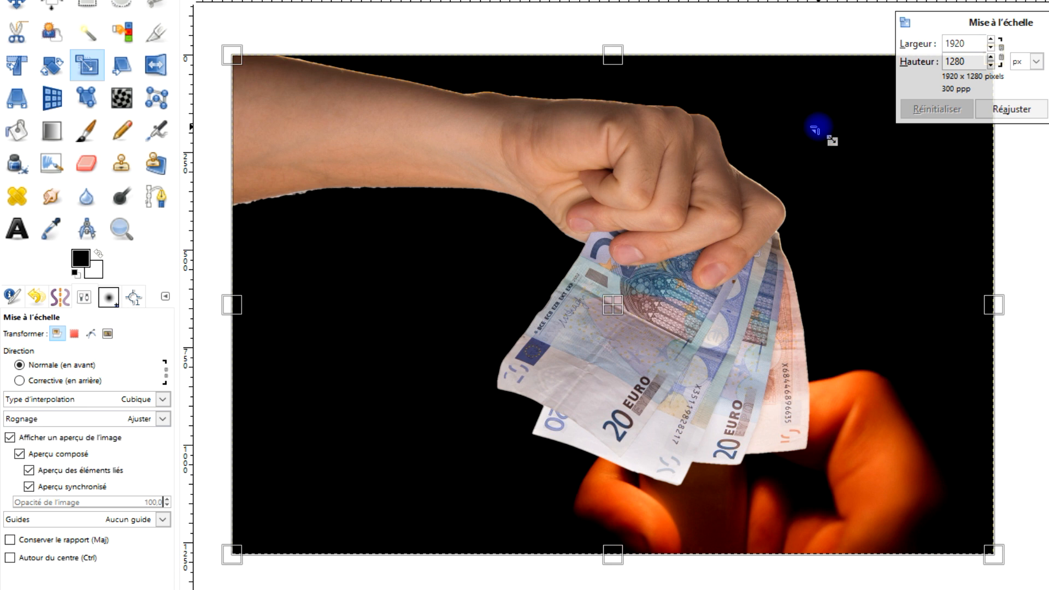
pyautogui.click(1001, 52)
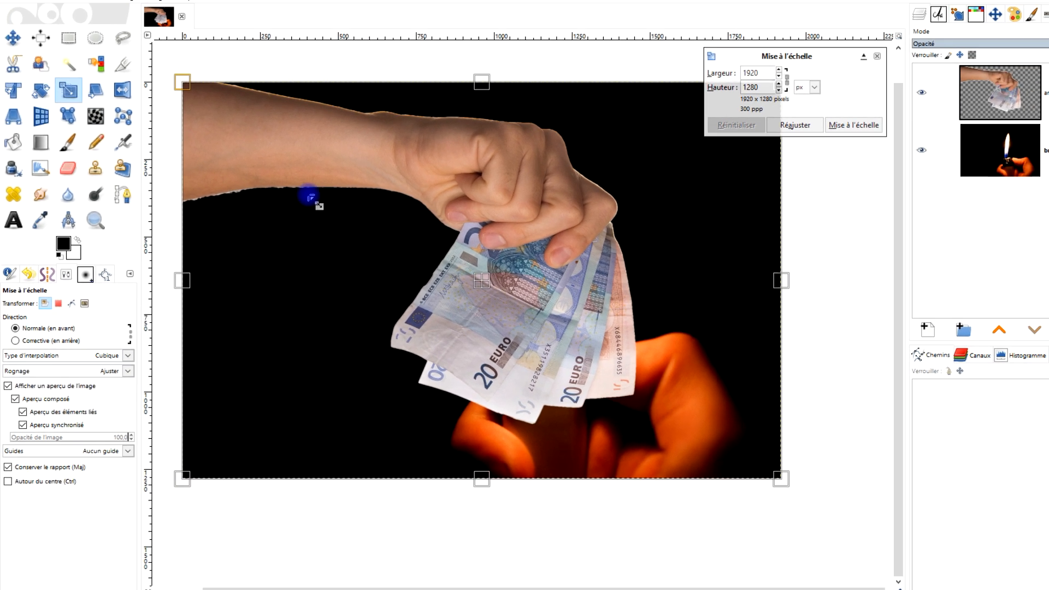
pyautogui.moveTo(165, 87); pyautogui.dragTo(354, 215)
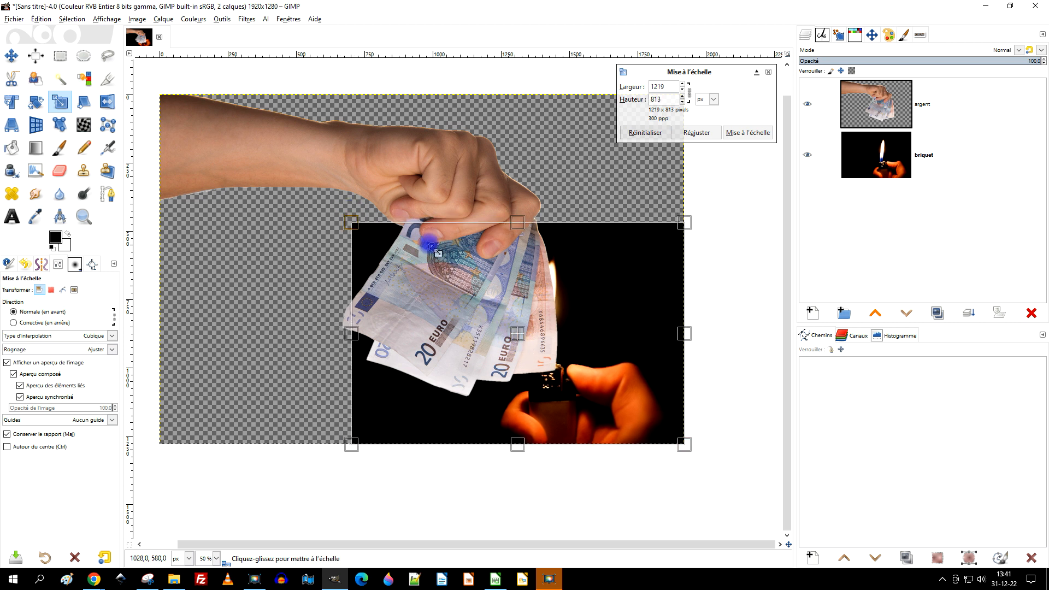
pyautogui.moveTo(355, 227); pyautogui.dragTo(387, 255)
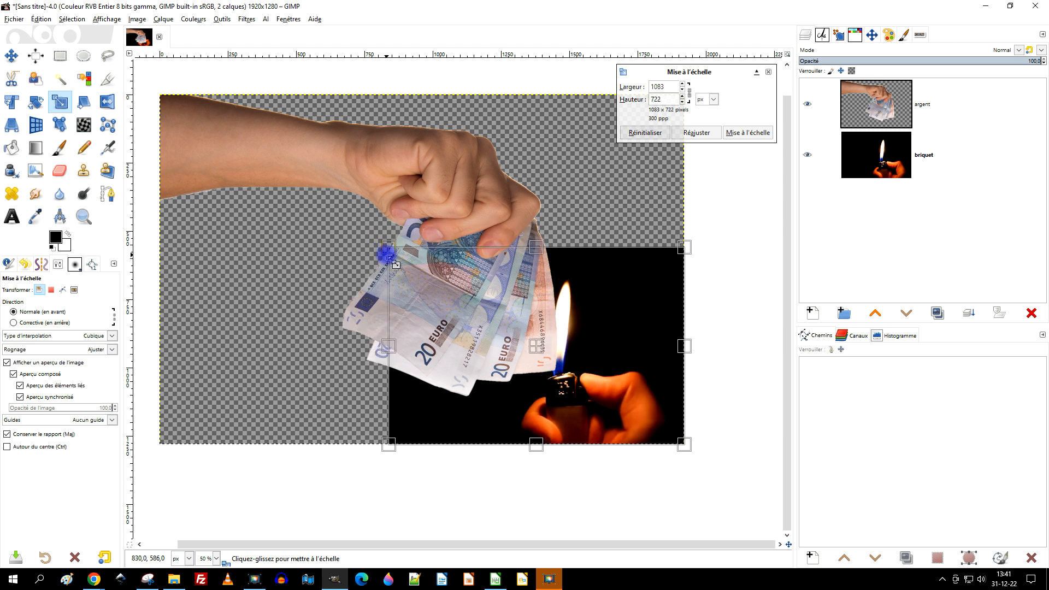
pyautogui.moveTo(388, 247); pyautogui.dragTo(406, 265)
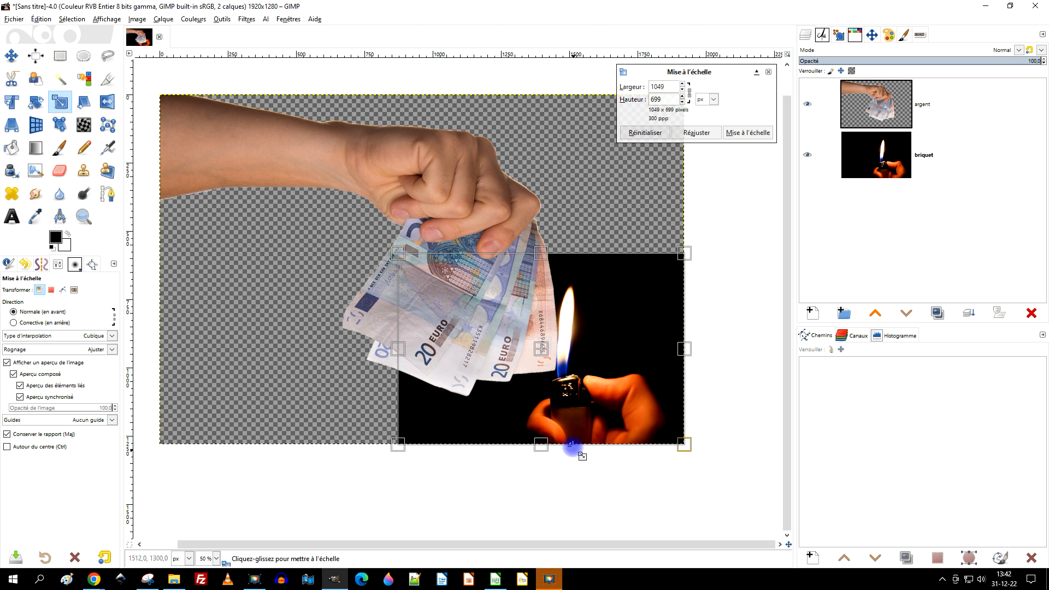
pyautogui.click(751, 135)
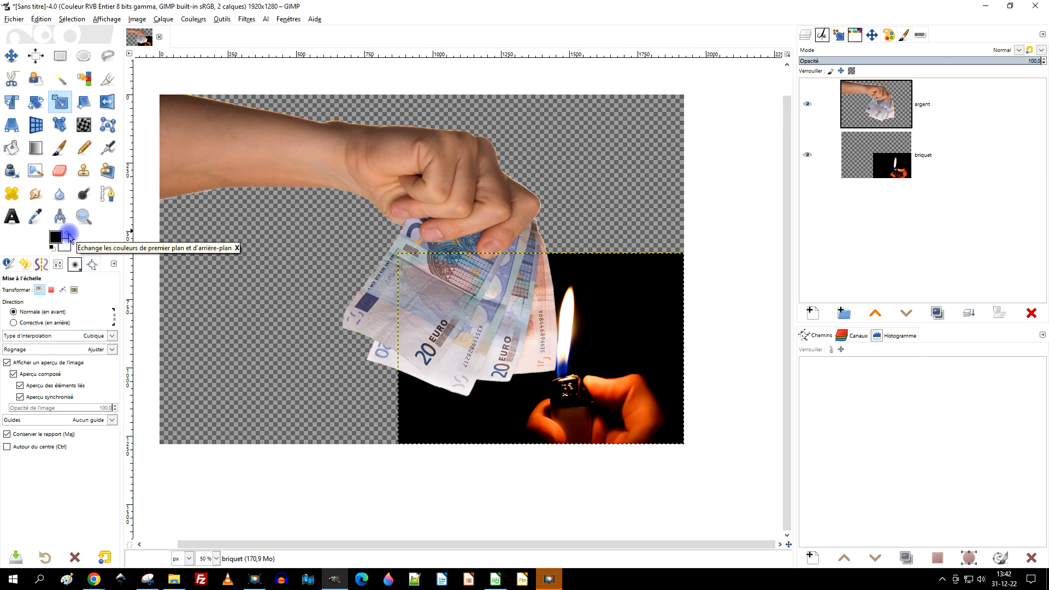
# Fill the empty area around the lighter photo with black by swapping the colours, fitting briquet to the image size and removing its alpha channel
pyautogui.click(69, 238)
pyautogui.click(65, 246)
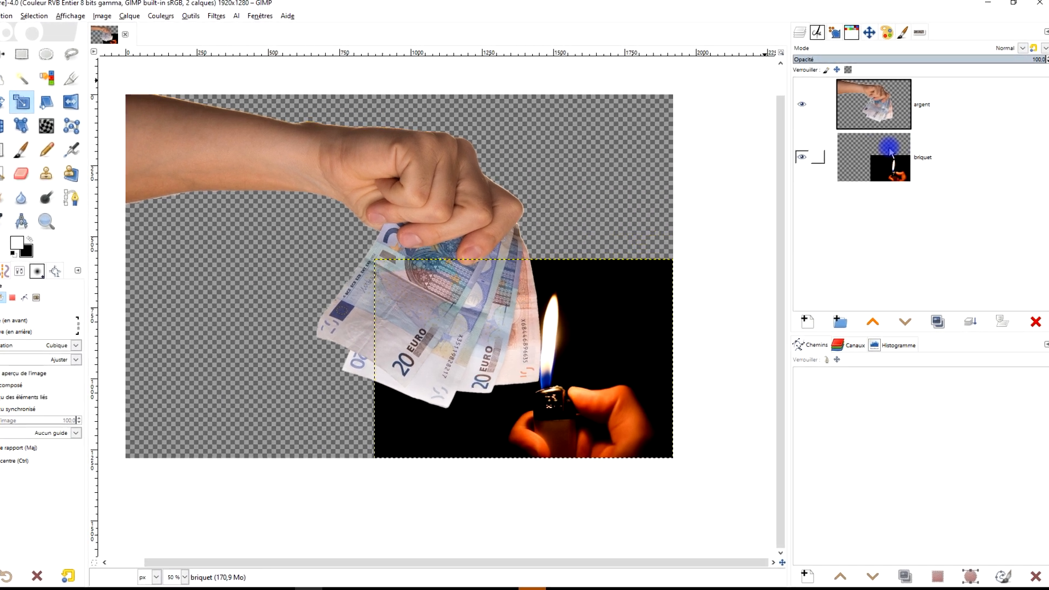
pyautogui.rightClick(891, 150)
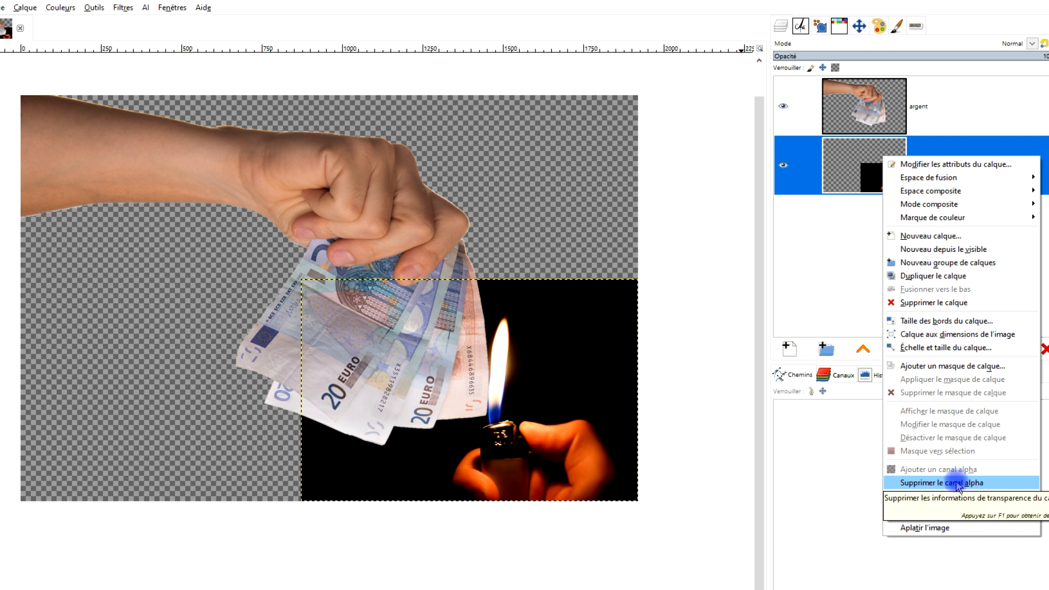
pyautogui.click(984, 335)
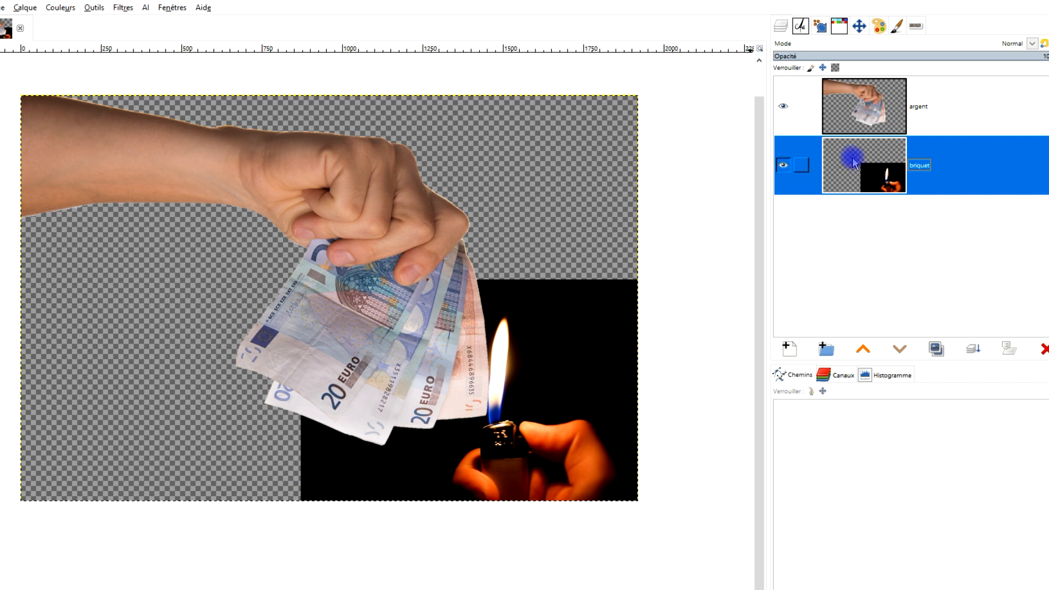
pyautogui.rightClick(874, 160)
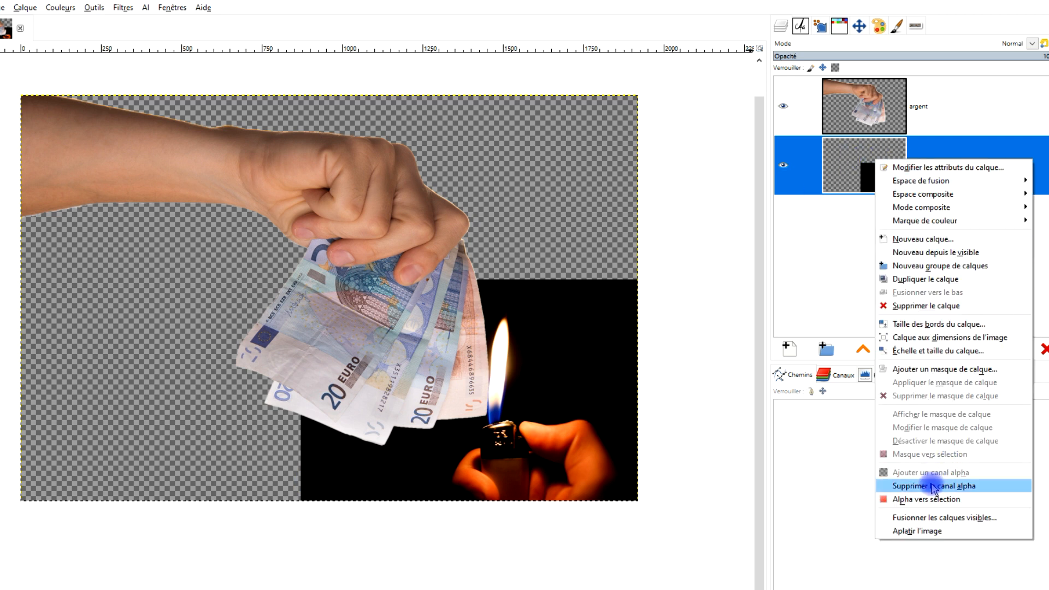
pyautogui.click(941, 486)
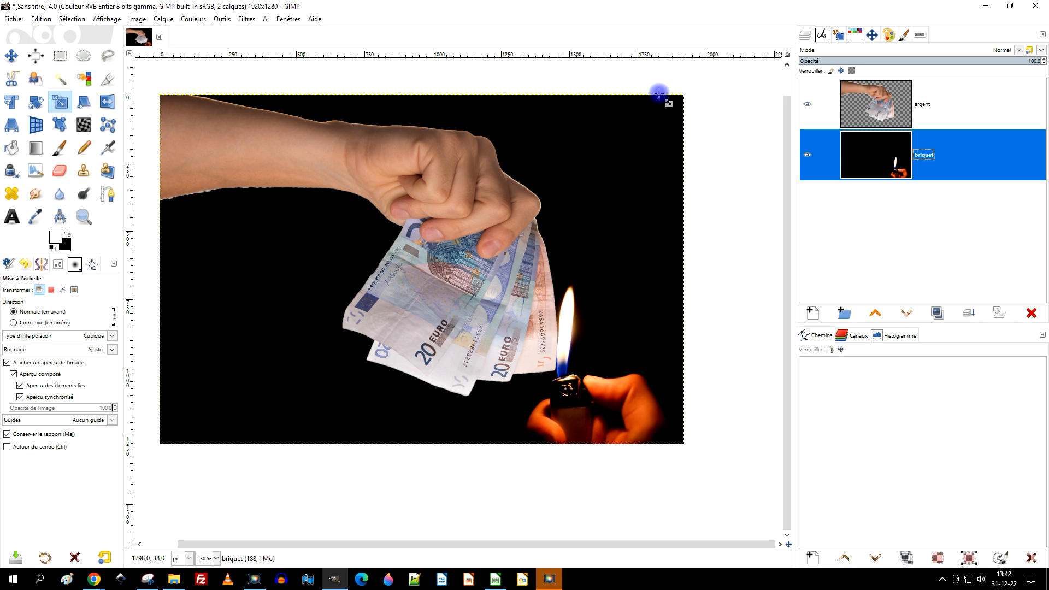
# Make argent the active layer and set up the Eraser with opacity 100, brush 2. Hardness 075 and size 123
pyautogui.moveTo(483, 114); pyautogui.dragTo(500, 145)
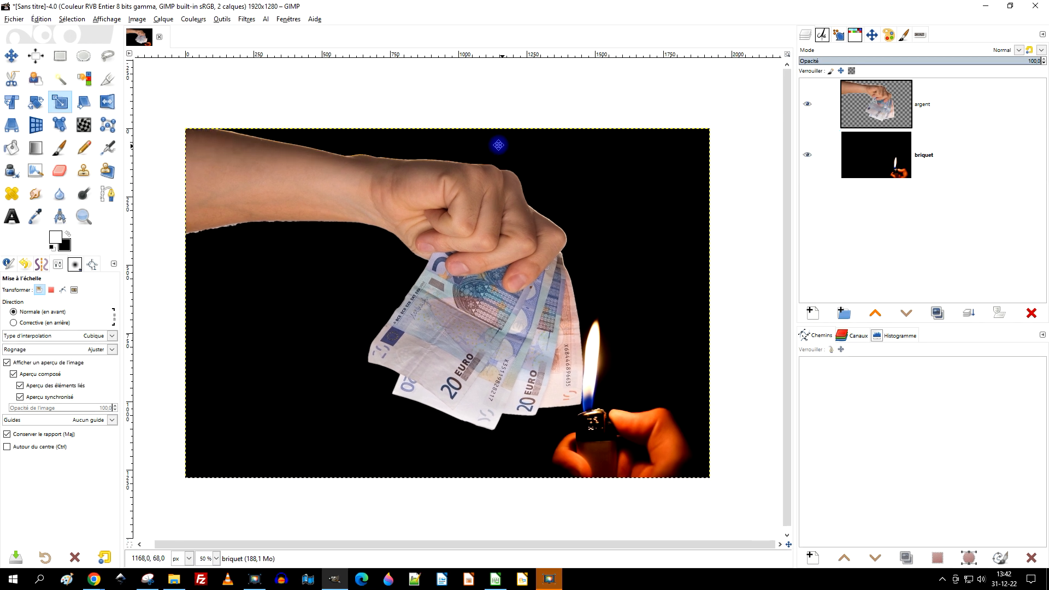
pyautogui.scroll(1, 311, 117)
pyautogui.scroll(1, 278, 159)
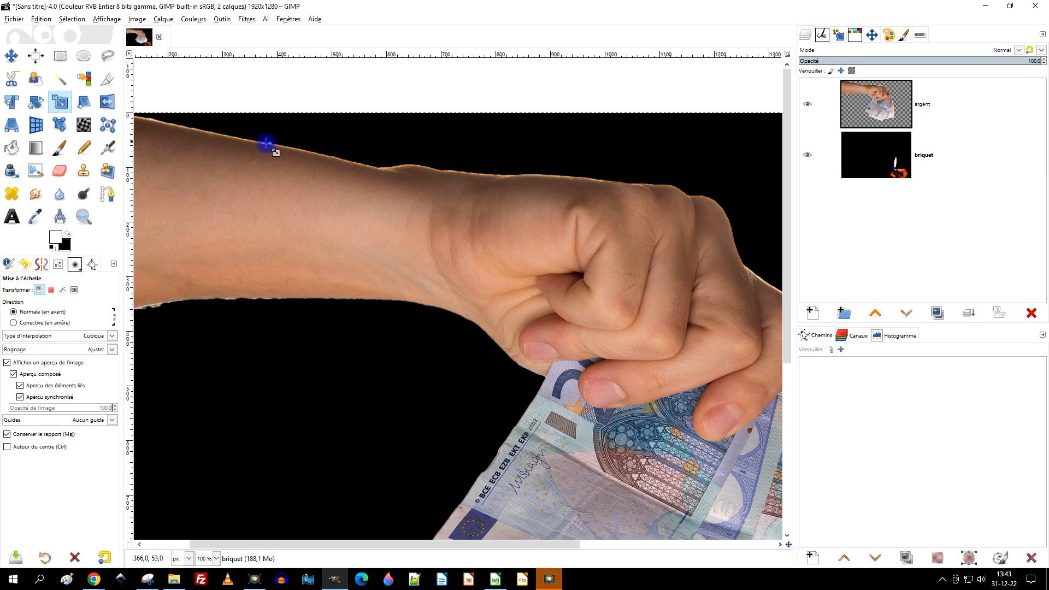
pyautogui.click(820, 105)
pyautogui.moveTo(170, 116); pyautogui.dragTo(317, 217)
pyautogui.click(60, 172)
pyautogui.click(872, 106)
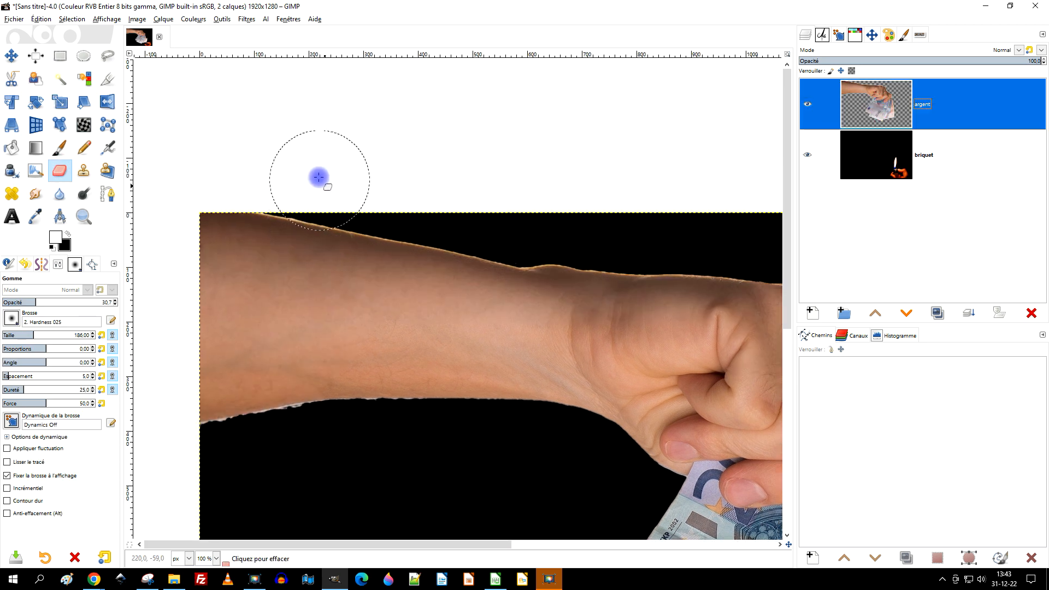
pyautogui.scroll(2, 314, 177)
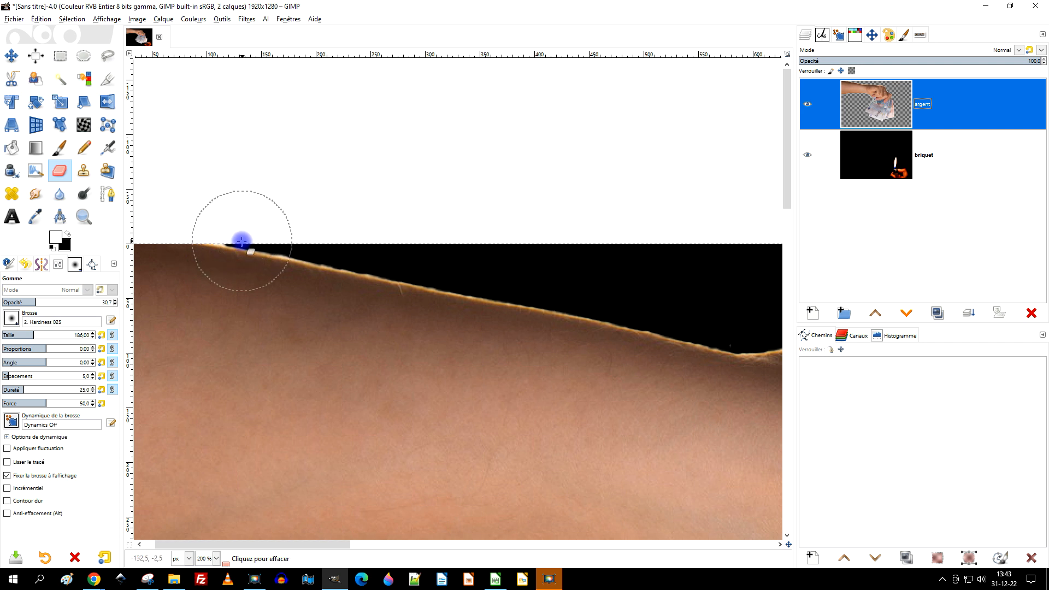
pyautogui.scroll(2, 239, 239)
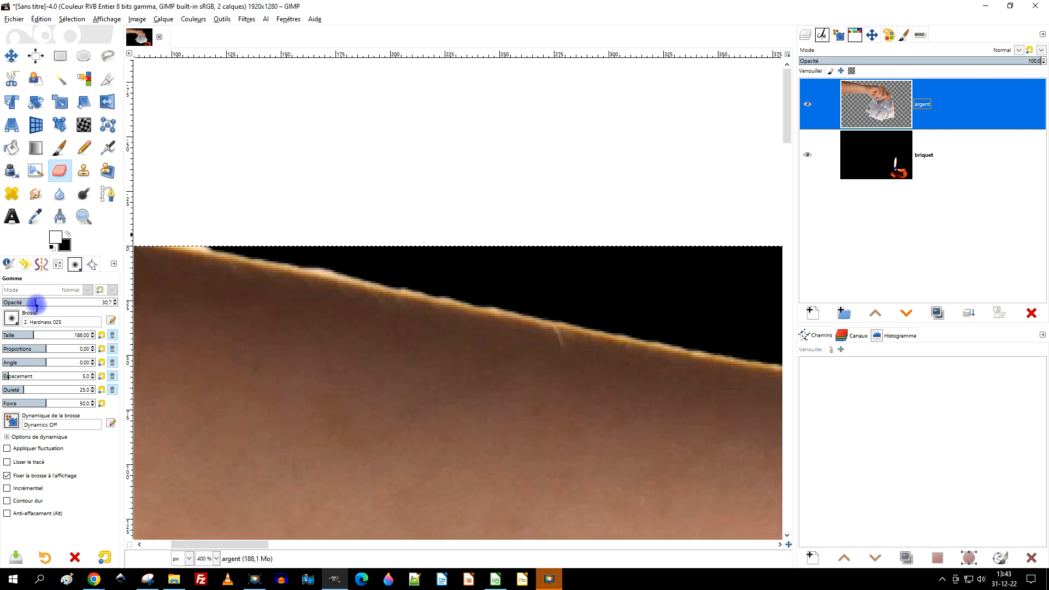
pyautogui.moveTo(35, 303); pyautogui.dragTo(69, 303)
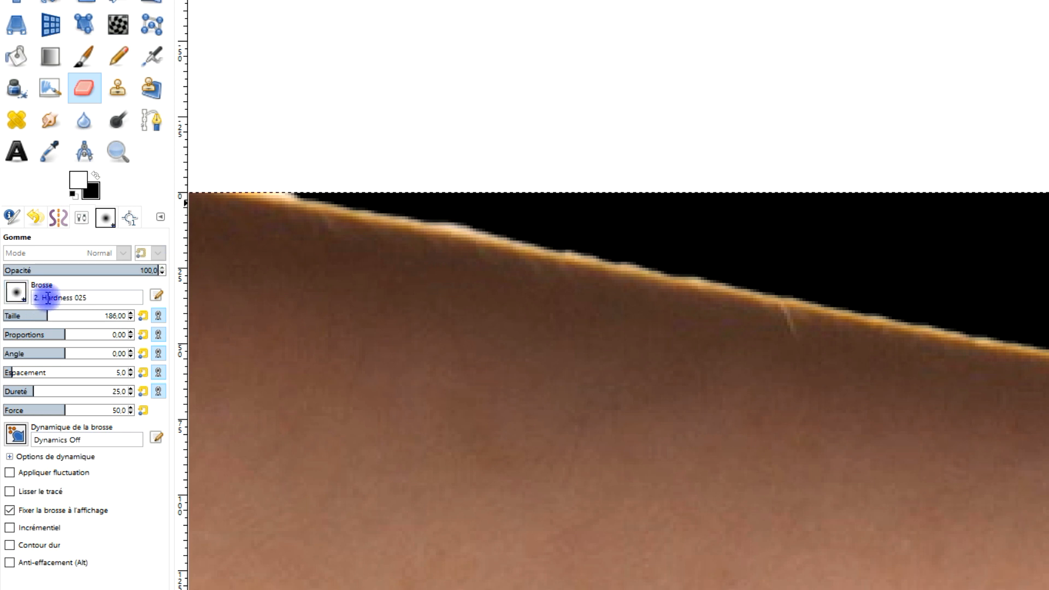
pyautogui.click(24, 296)
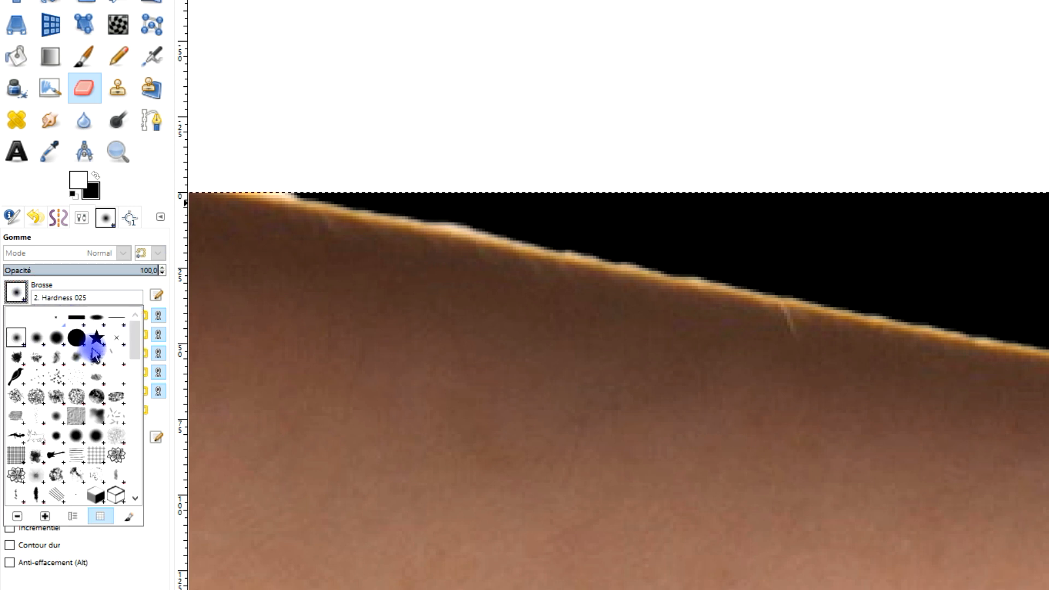
pyautogui.click(62, 339)
pyautogui.moveTo(38, 316); pyautogui.dragTo(73, 310)
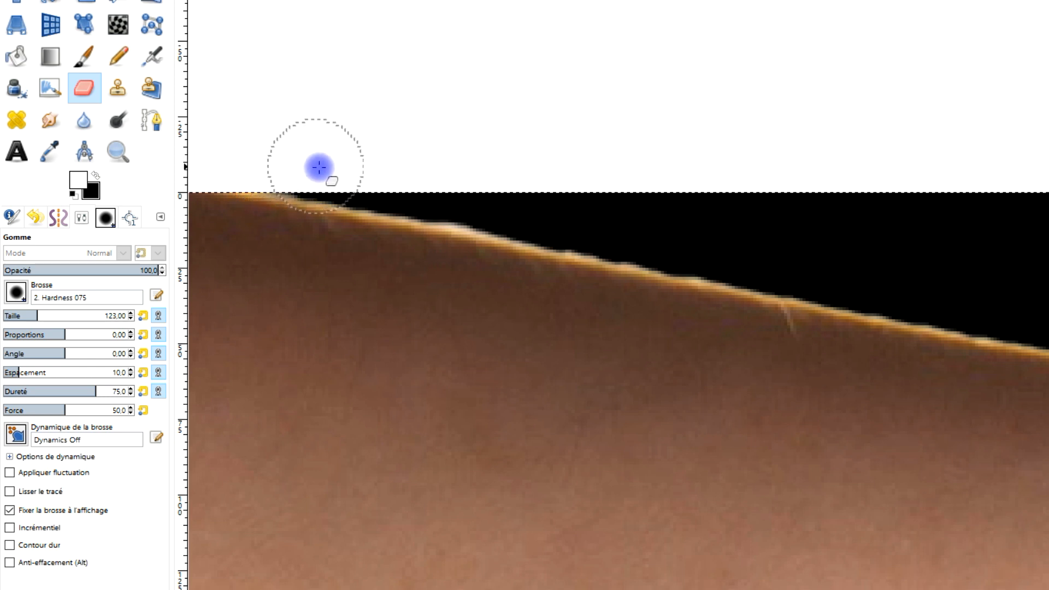
# Erase the bright fringe along the forearm's upper edge, from the image border towards the wrist
pyautogui.moveTo(245, 153); pyautogui.dragTo(541, 215)
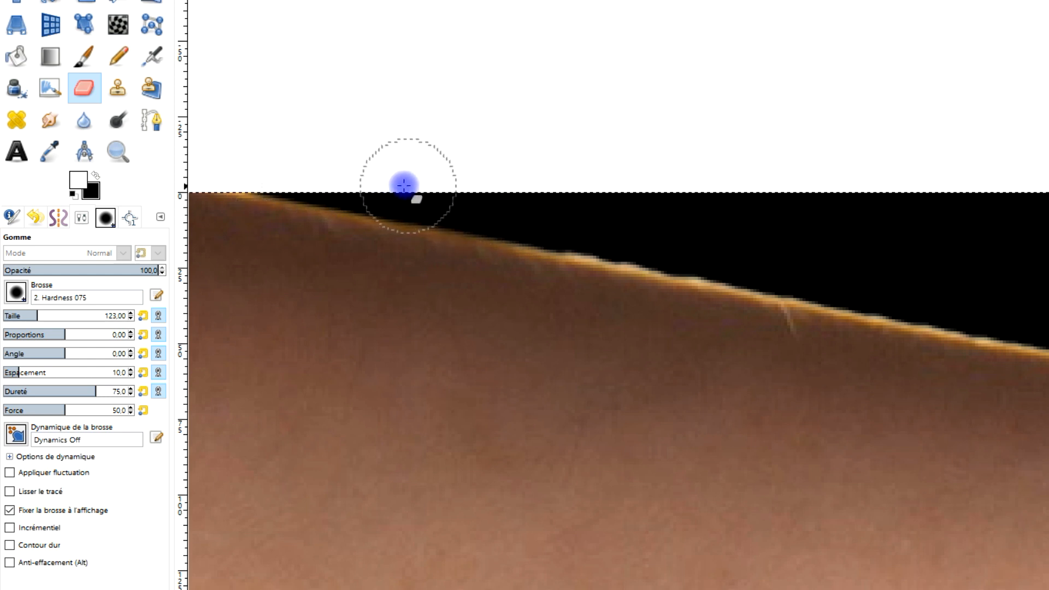
pyautogui.moveTo(802, 257); pyautogui.dragTo(674, 170)
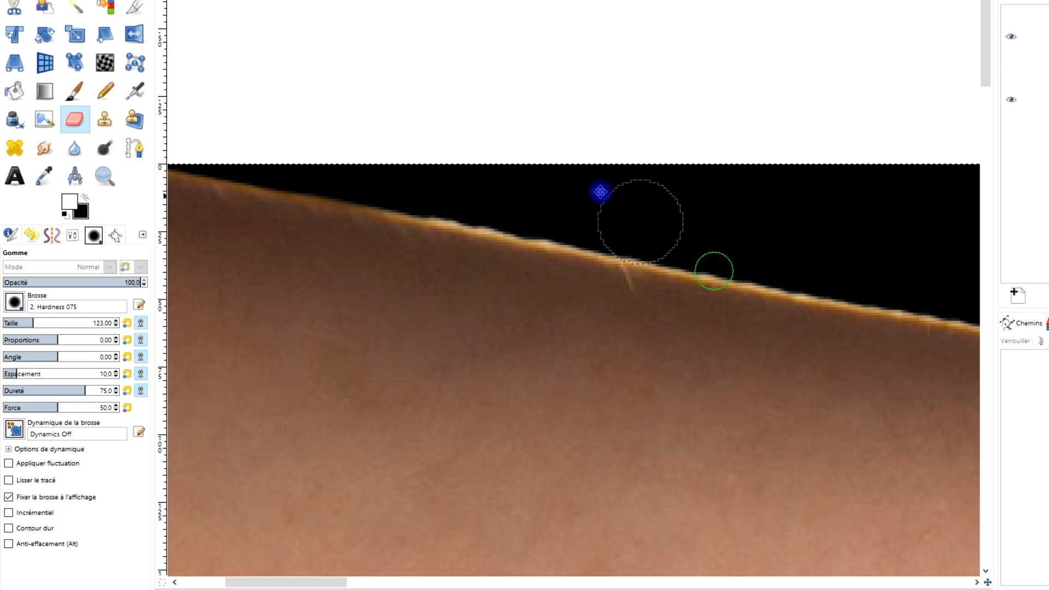
pyautogui.moveTo(600, 192); pyautogui.dragTo(543, 162)
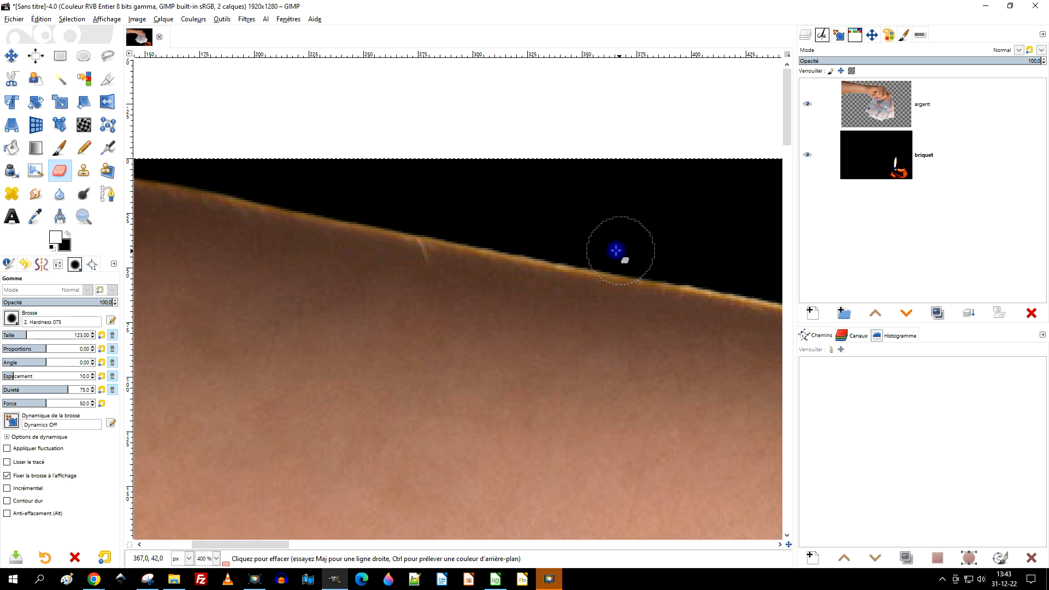
pyautogui.moveTo(697, 274); pyautogui.dragTo(368, 219)
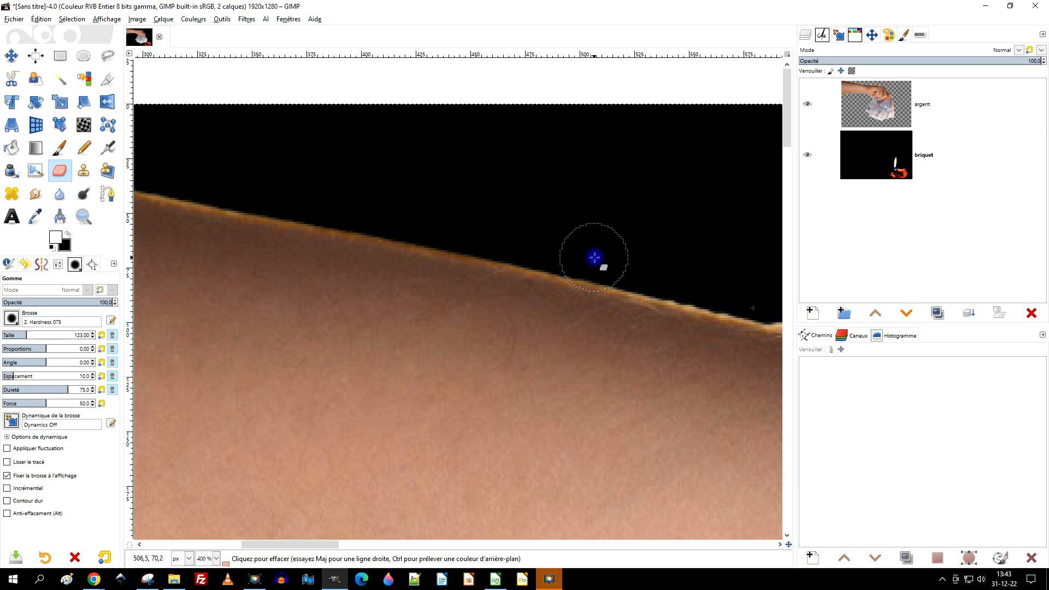
pyautogui.moveTo(694, 278)
pyautogui.mouseDown()
pyautogui.moveTo(388, 208)
pyautogui.moveTo(266, 165)
pyautogui.moveTo(400, 204)
pyautogui.moveTo(553, 192)
pyautogui.moveTo(535, 192)
pyautogui.moveTo(645, 210)
pyautogui.mouseUp()
# Continue erasing the bright fringe over the wrist bump and along the back of the hand
pyautogui.moveTo(661, 305); pyautogui.dragTo(439, 327)
pyautogui.moveTo(407, 224)
pyautogui.mouseDown()
pyautogui.moveTo(537, 247)
pyautogui.moveTo(446, 239)
pyautogui.moveTo(401, 229)
pyautogui.moveTo(703, 258)
pyautogui.moveTo(570, 249)
pyautogui.mouseUp()
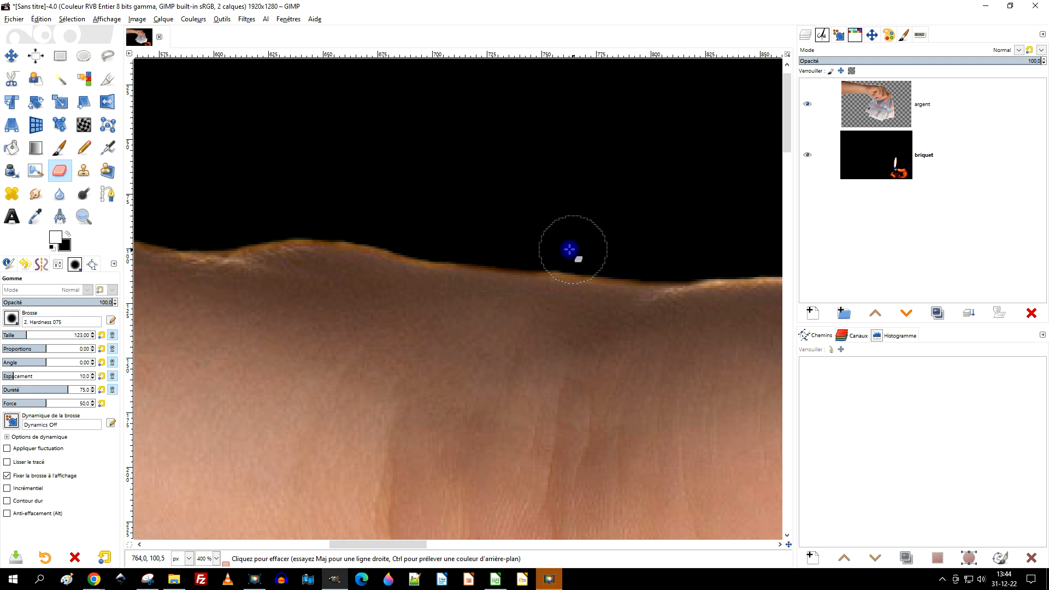
pyautogui.moveTo(401, 225); pyautogui.dragTo(281, 216)
pyautogui.moveTo(573, 194); pyautogui.dragTo(271, 199)
pyautogui.moveTo(394, 266)
pyautogui.mouseDown()
pyautogui.moveTo(768, 283)
pyautogui.moveTo(696, 273)
pyautogui.mouseUp()
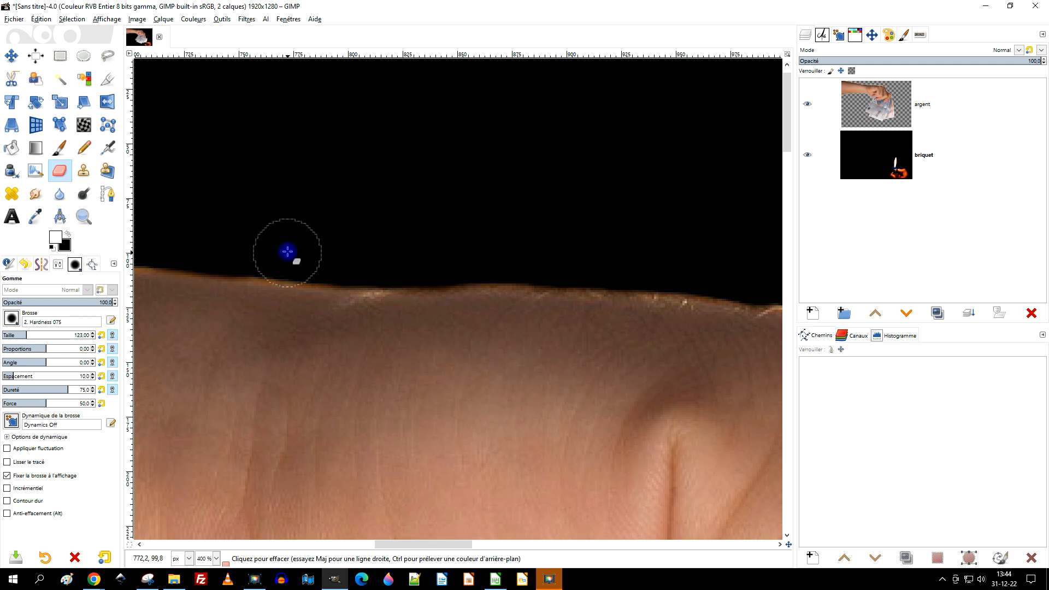
# Soften the fringe along the forearm's upper edge with the Eraser, using brush 2. Hardness 050 at size 151
pyautogui.scroll(-3, 547, 224)
pyautogui.scroll(2, 258, 216)
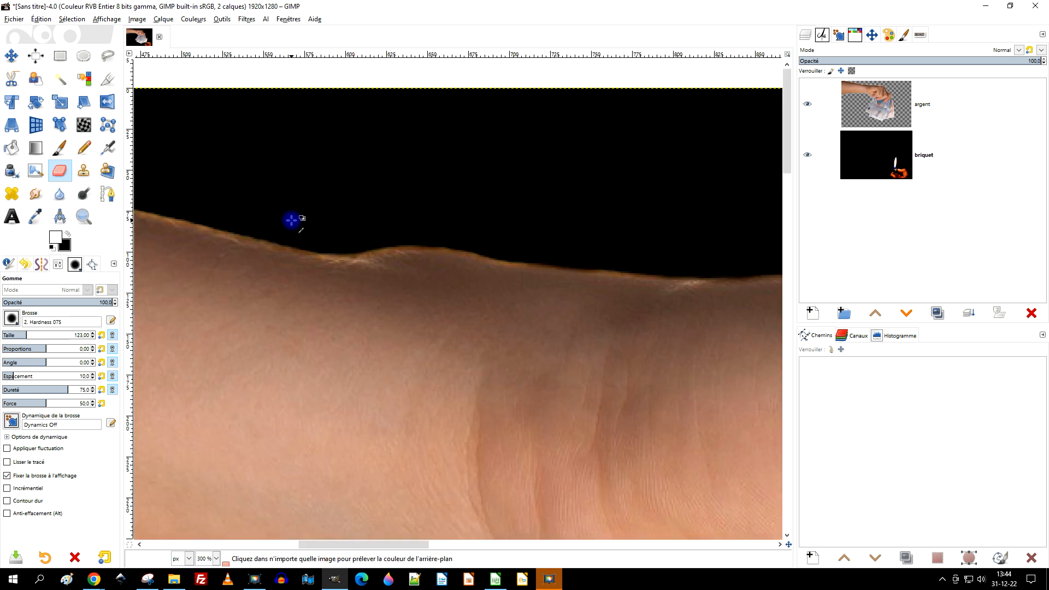
pyautogui.click(11, 319)
pyautogui.click(24, 354)
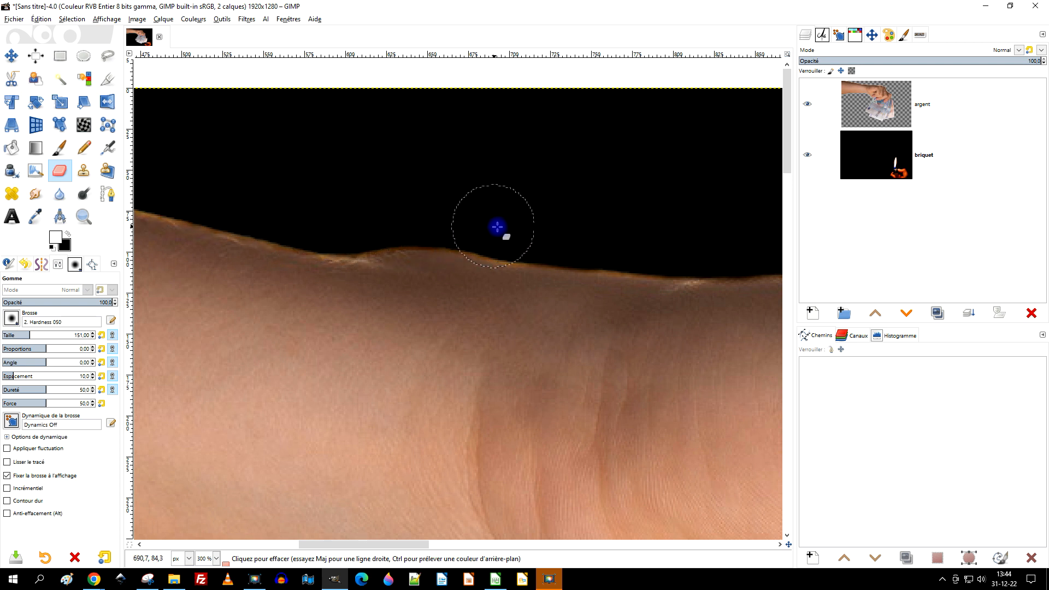
pyautogui.scroll(-3, 485, 199)
pyautogui.moveTo(597, 218); pyautogui.dragTo(557, 226)
pyautogui.scroll(2, 250, 202)
pyautogui.moveTo(261, 227)
pyautogui.mouseDown()
pyautogui.moveTo(347, 240)
pyautogui.moveTo(526, 206)
pyautogui.mouseUp()
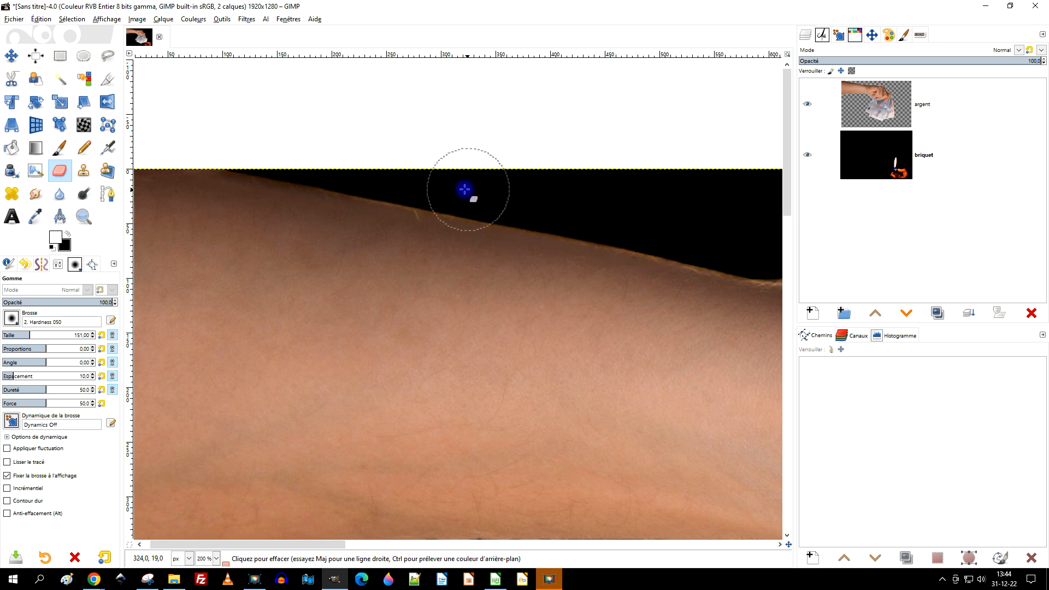
pyautogui.moveTo(604, 288); pyautogui.dragTo(262, 232)
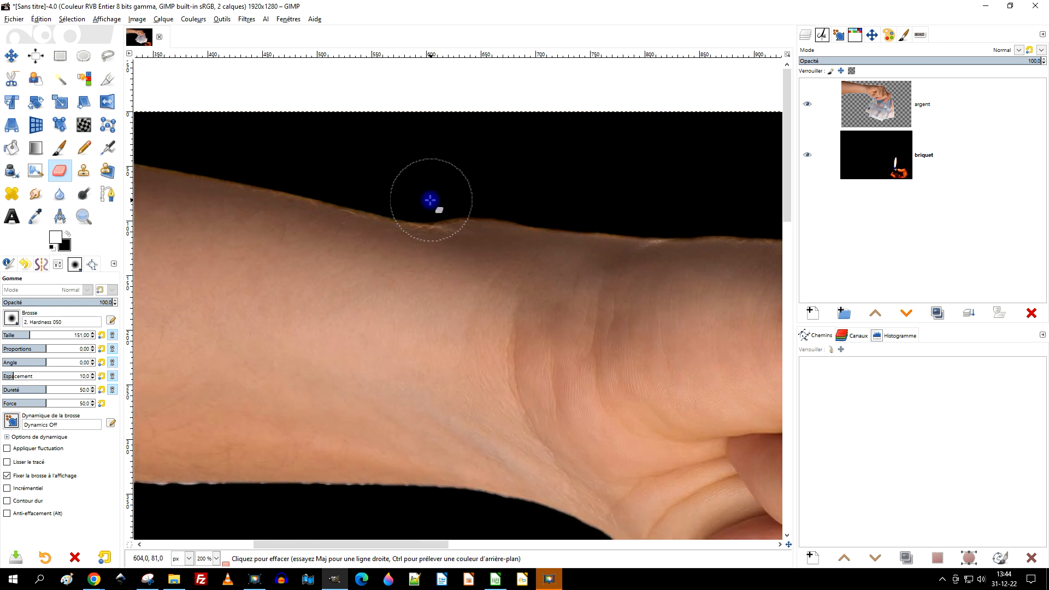
# Continue softening the fringe over the wrist and along the back of the hand up to the knuckles
pyautogui.moveTo(619, 283); pyautogui.dragTo(458, 279)
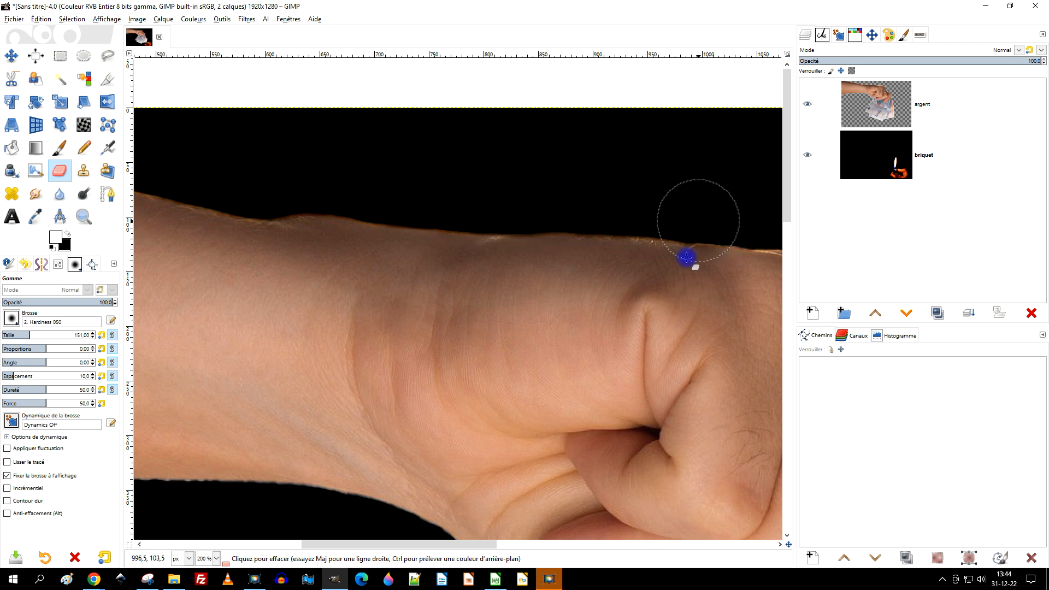
pyautogui.scroll(-2, 583, 213)
pyautogui.moveTo(740, 244); pyautogui.dragTo(552, 252)
pyautogui.scroll(2, 552, 252)
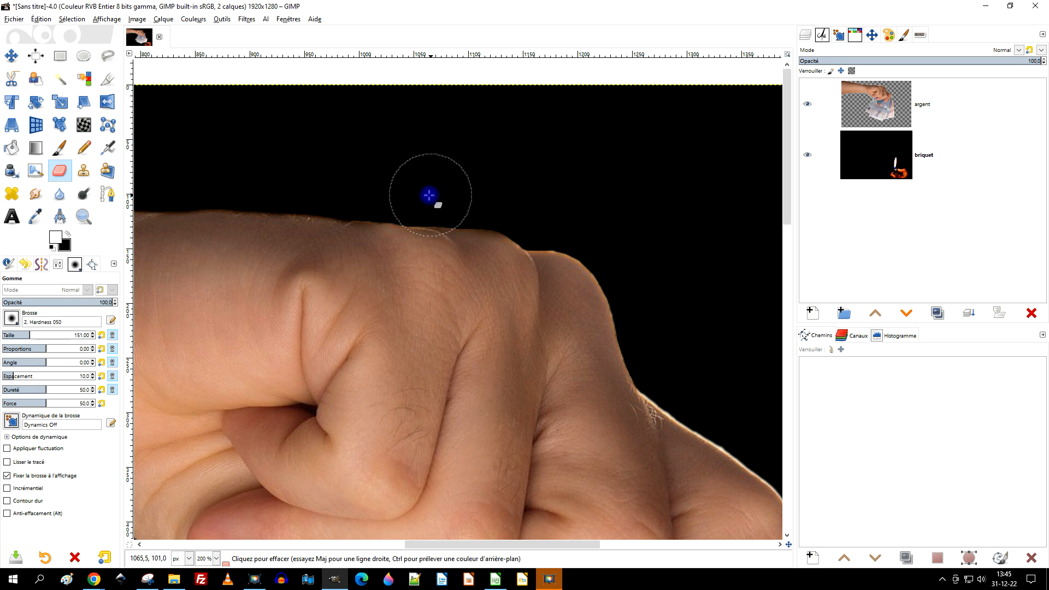
pyautogui.scroll(-2, 519, 218)
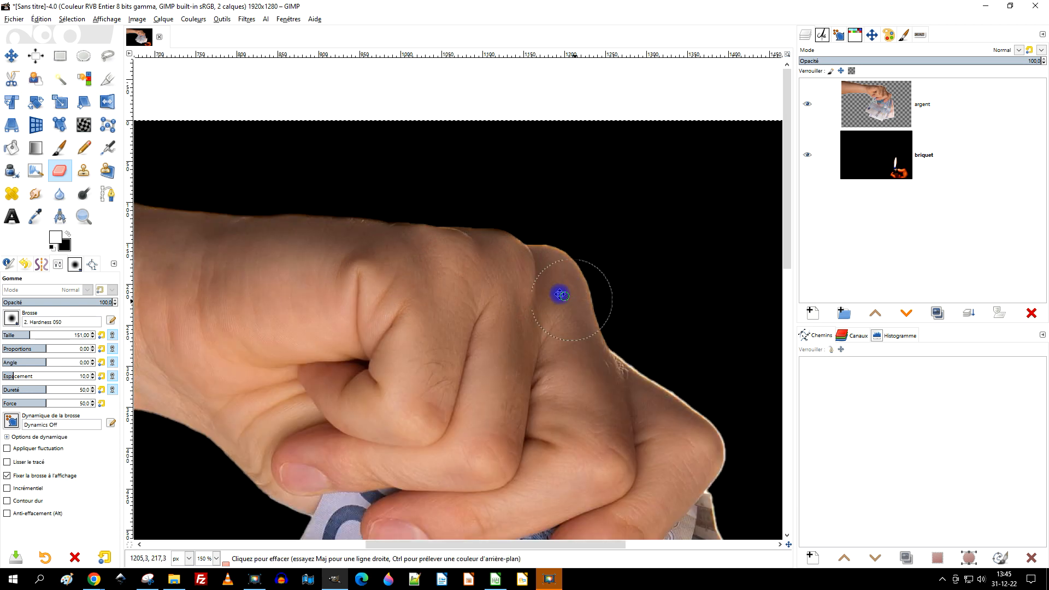
# Switch the Eraser to brush 2. Hardness 075 at size 65 and erase the fringe down the side of the knuckle
pyautogui.scroll(3, 470, 180)
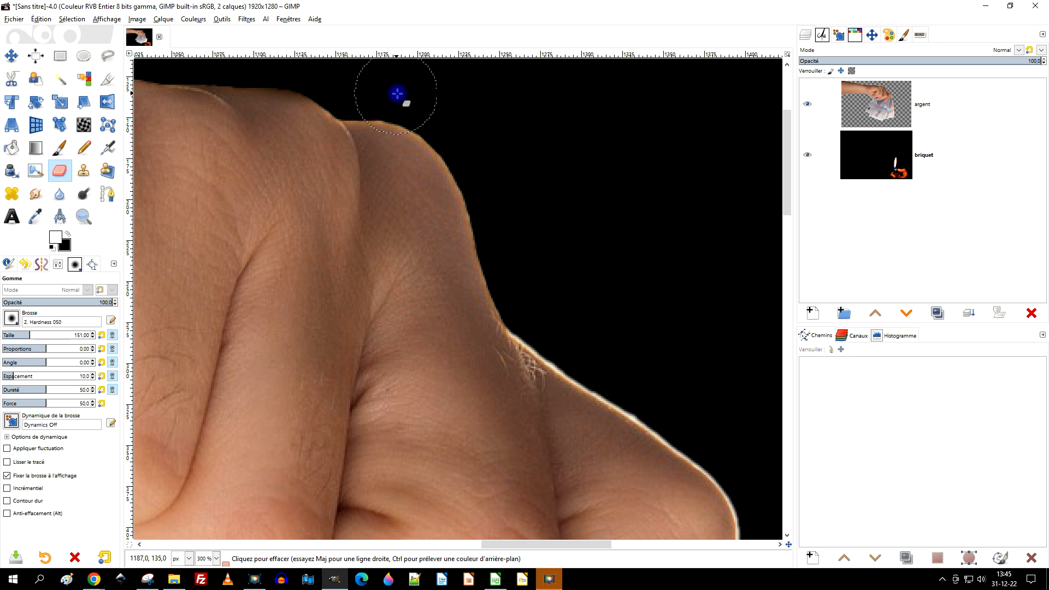
pyautogui.click(11, 319)
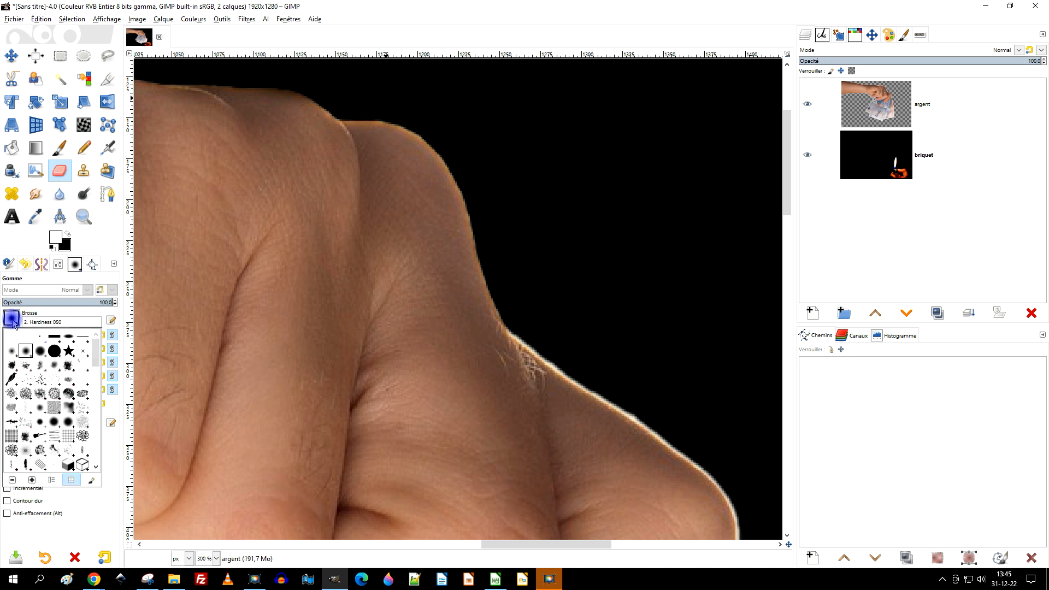
pyautogui.click(43, 350)
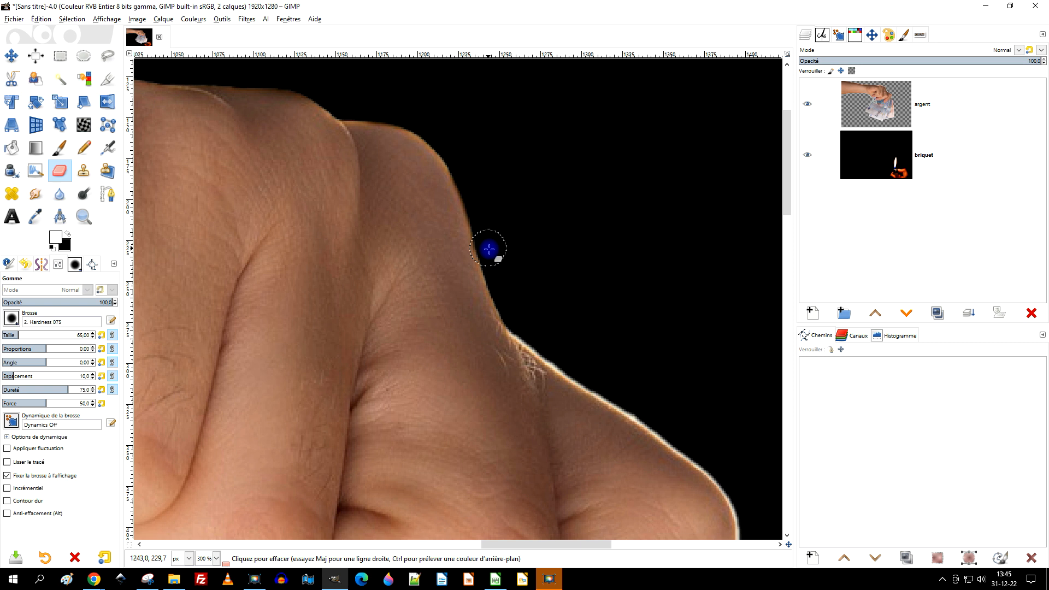
pyautogui.keyDown('ctrl'); pyautogui.scroll(-3, 519, 294); pyautogui.keyUp('ctrl')
pyautogui.keyDown('ctrl'); pyautogui.scroll(3, 547, 335); pyautogui.keyUp('ctrl')
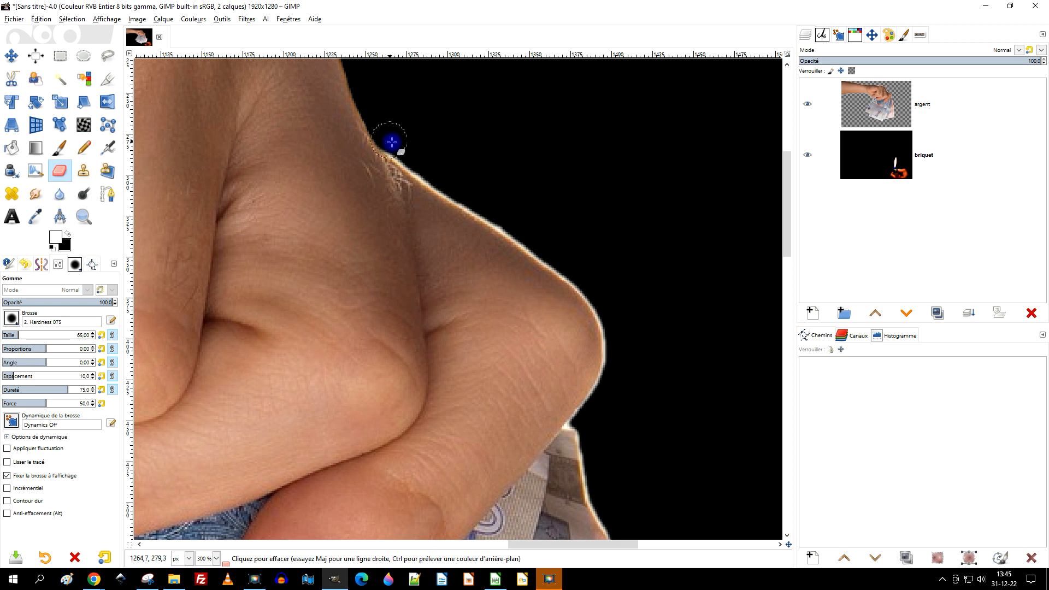
# Erase the white fringe along the sloping edge of the outermost finger with straight eraser lines
pyautogui.keyDown('shift'); pyautogui.click(593, 288); pyautogui.keyUp('shift')
pyautogui.click(471, 200)
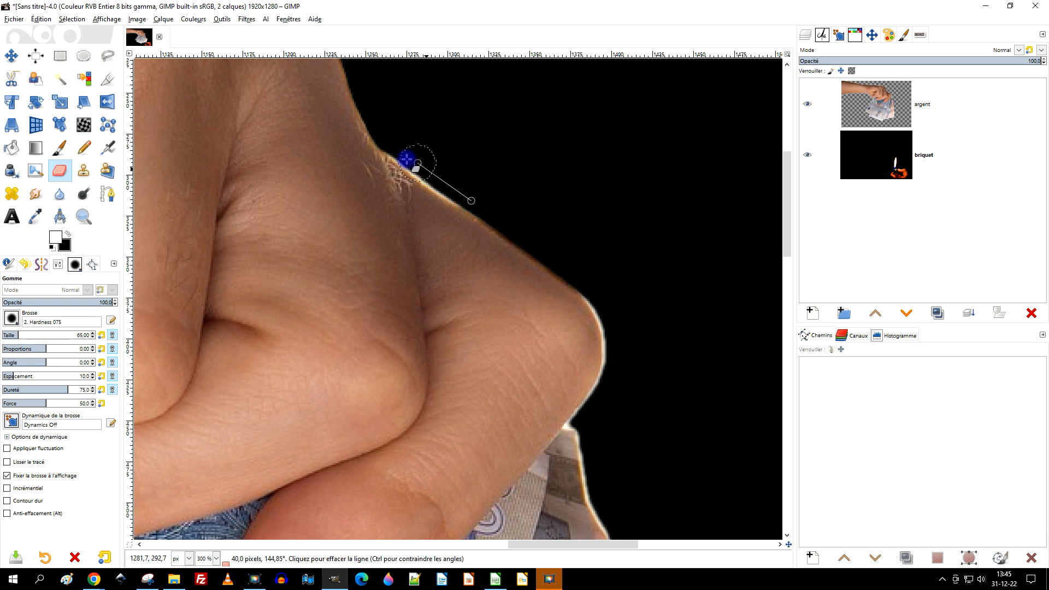
pyautogui.keyDown('shift'); pyautogui.click(388, 140); pyautogui.keyUp('shift')
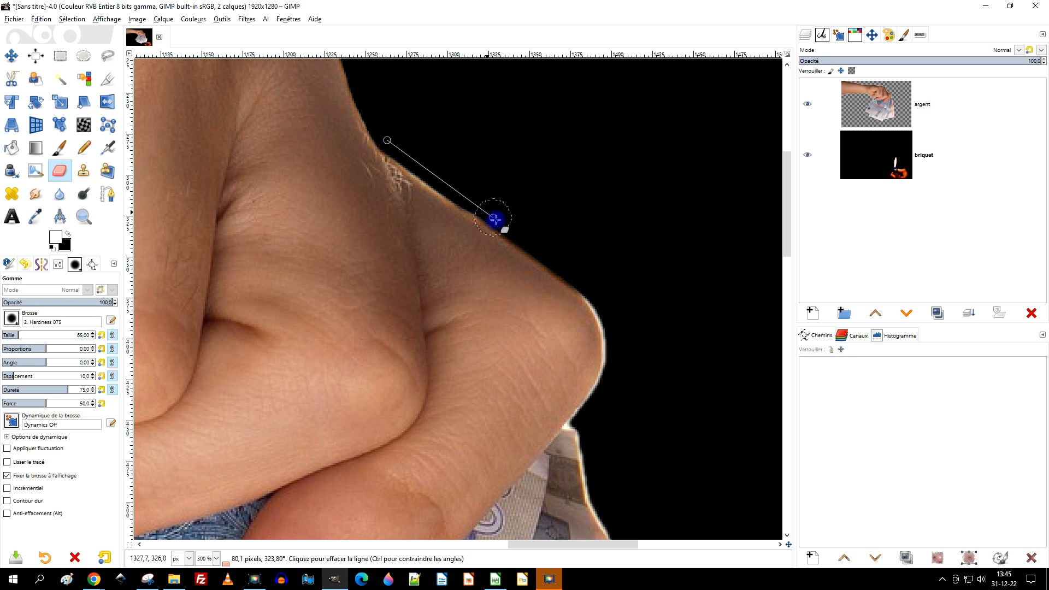
# Erase the fringe around the outermost finger's bend and the white spot where the finger meets the banknotes
pyautogui.moveTo(615, 289); pyautogui.dragTo(578, 214)
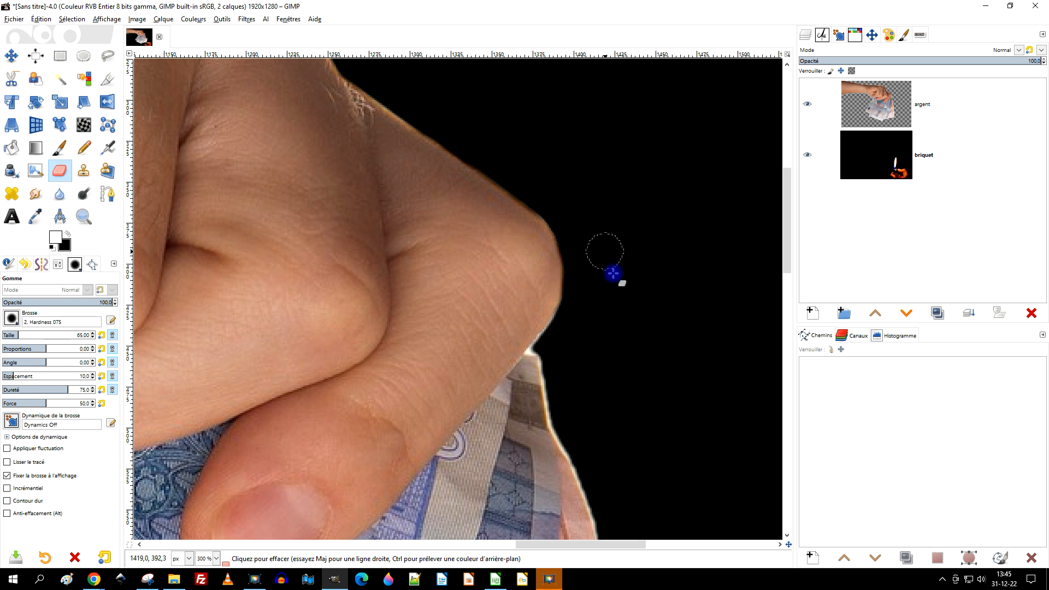
pyautogui.scroll(2, 580, 352)
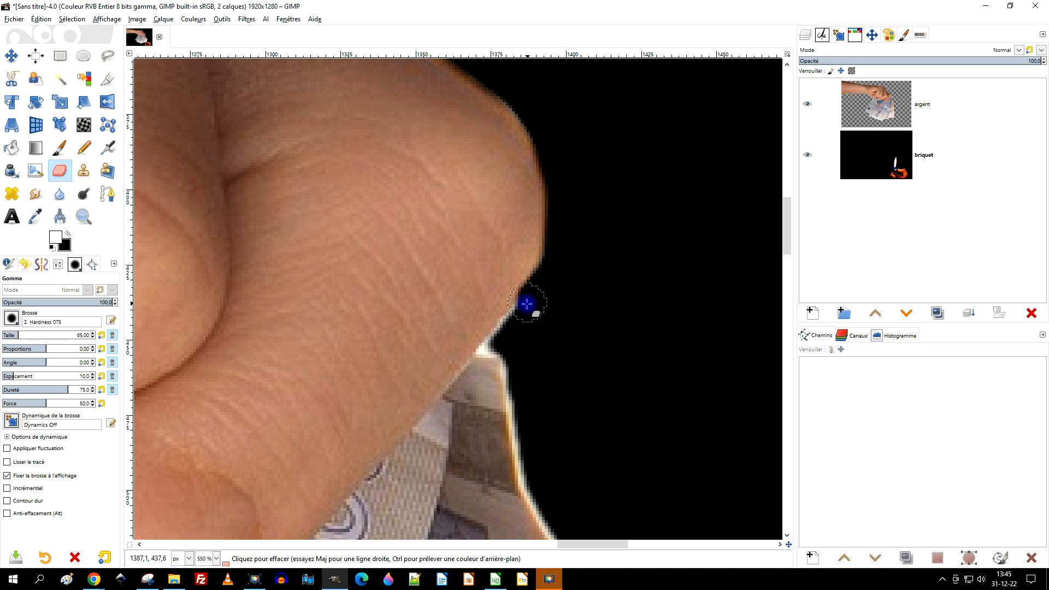
pyautogui.scroll(3, 497, 342)
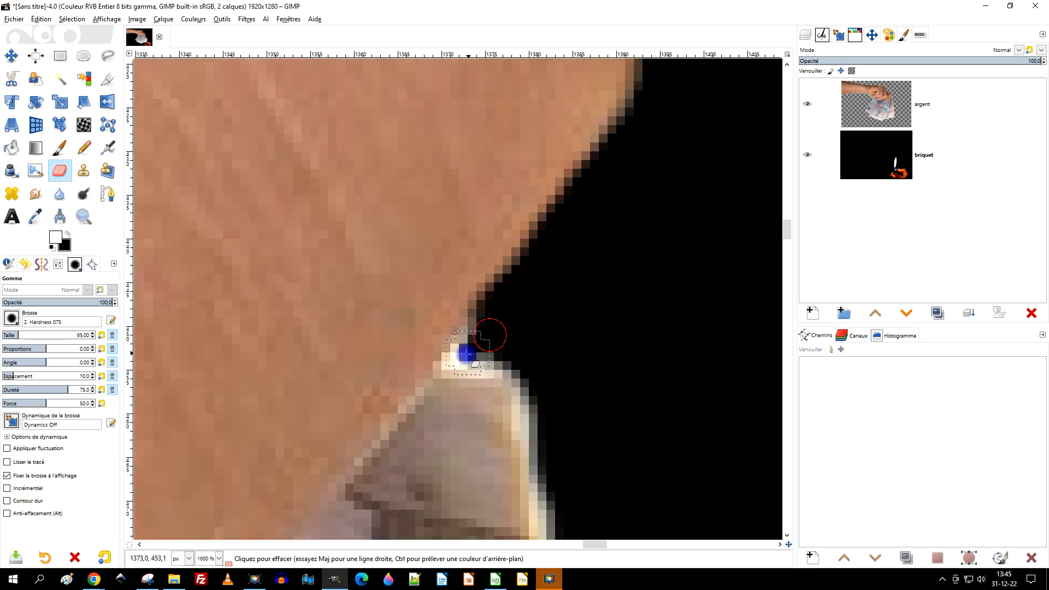
pyautogui.moveTo(457, 357)
pyautogui.mouseDown()
pyautogui.moveTo(473, 359)
pyautogui.moveTo(461, 358)
pyautogui.mouseUp()
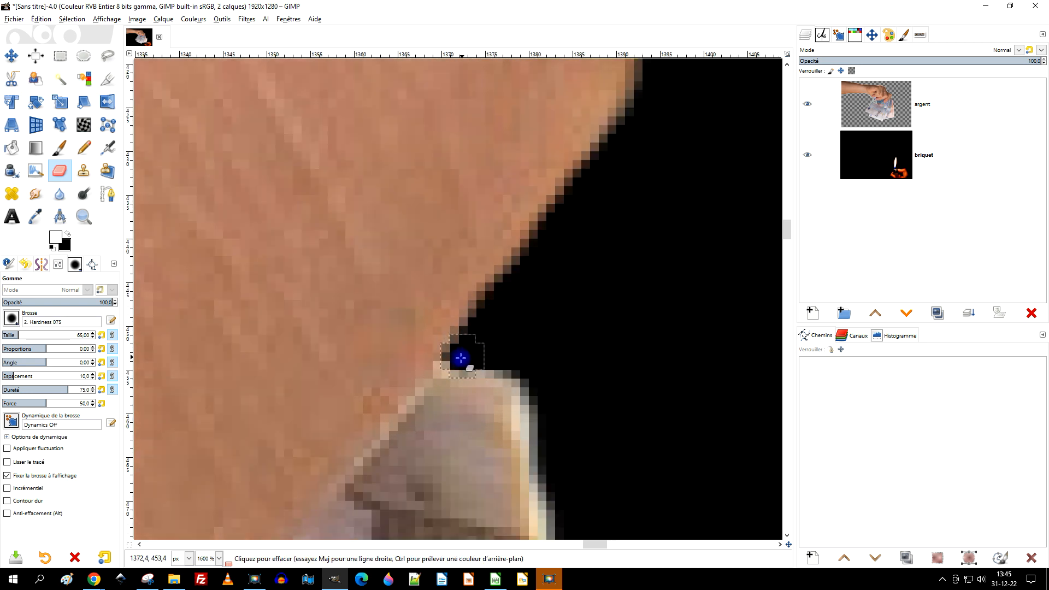
pyautogui.scroll(-8, 604, 375)
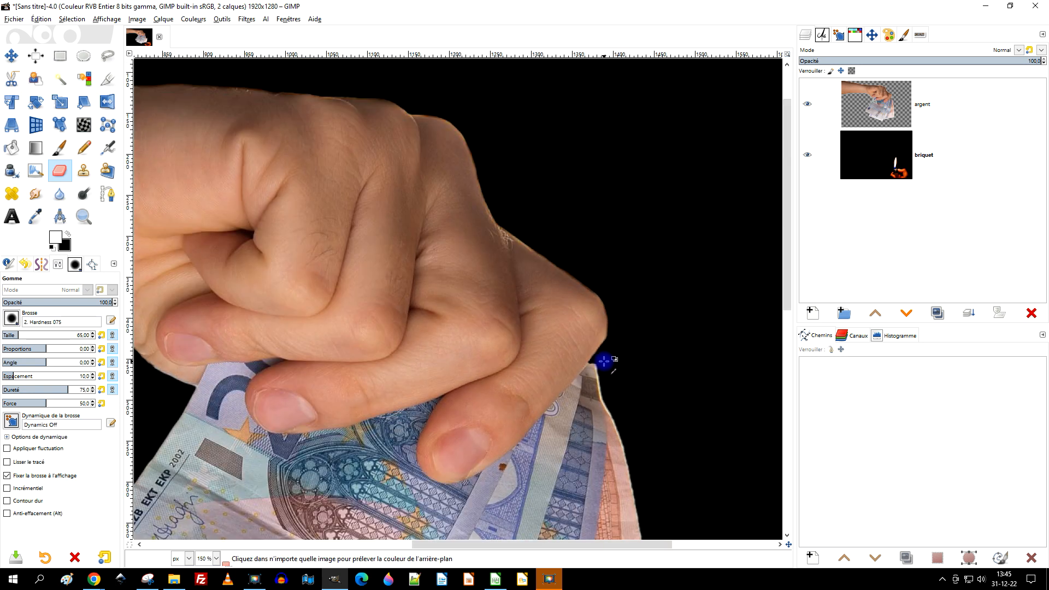
# Erase the jagged white fringe on the forearm's lower edge with a straight eraser line starting at the image border
pyautogui.moveTo(548, 386); pyautogui.dragTo(635, 273)
pyautogui.moveTo(389, 257); pyautogui.dragTo(610, 302)
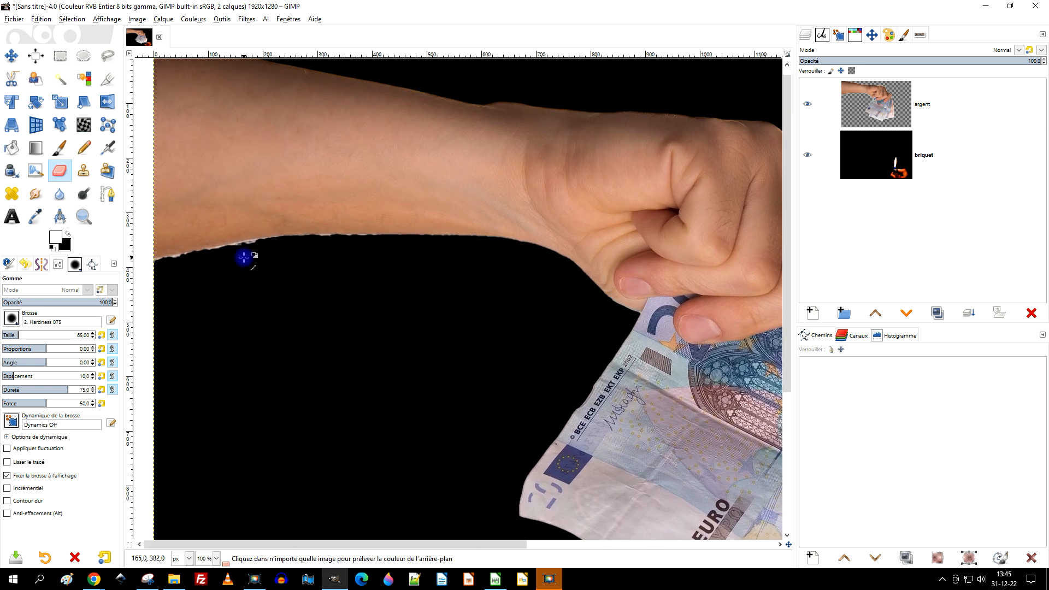
pyautogui.moveTo(235, 266); pyautogui.dragTo(497, 226)
pyautogui.scroll(4, 355, 270)
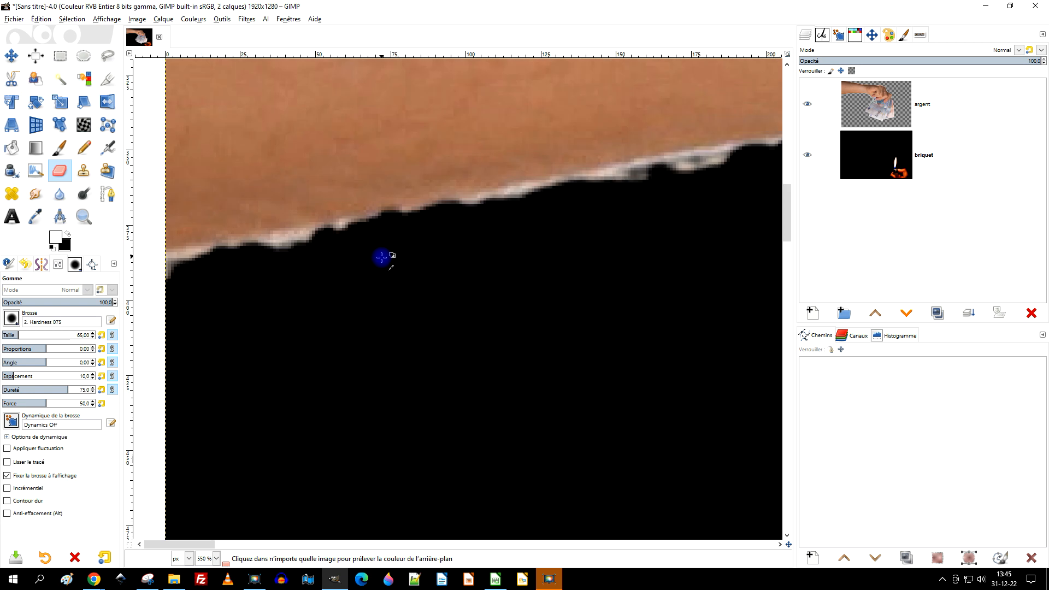
pyautogui.click(200, 270)
pyautogui.press('shift')
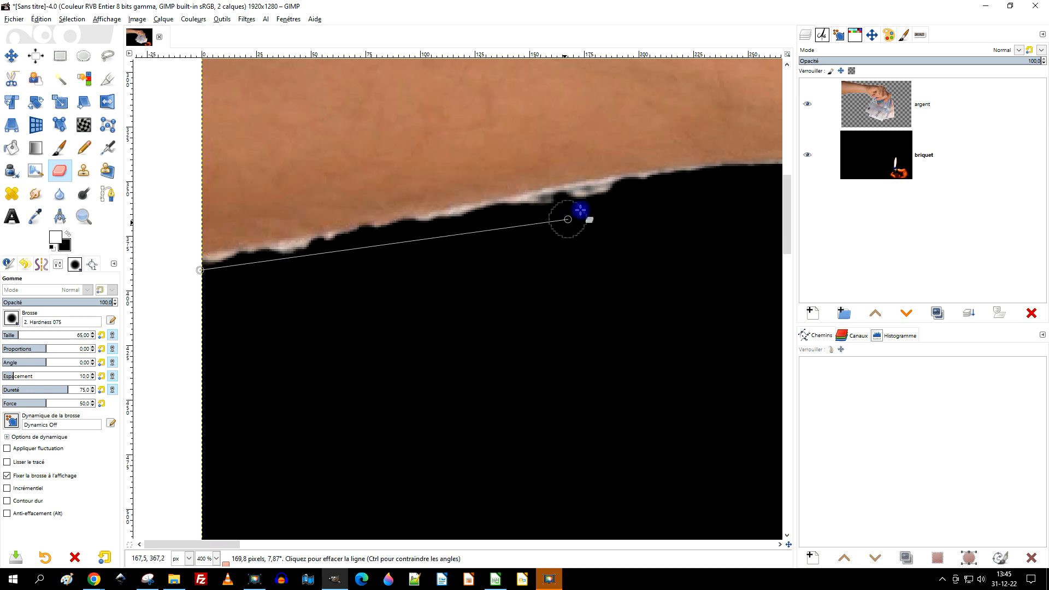
pyautogui.keyDown('shift'); pyautogui.click(654, 184); pyautogui.keyUp('shift')
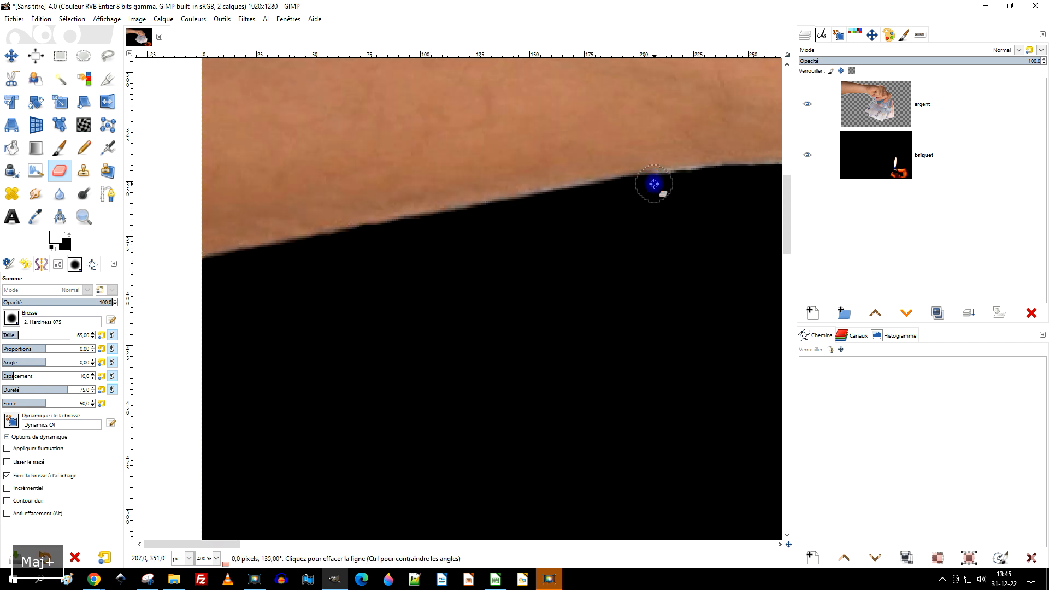
# Continue the straight eraser lines along the middle of the forearm's lower edge towards the wrist
pyautogui.hscroll(10, 350, 273)
pyautogui.scroll(2, 350, 273)
pyautogui.keyDown('shift'); pyautogui.click(566, 257); pyautogui.keyUp('shift')
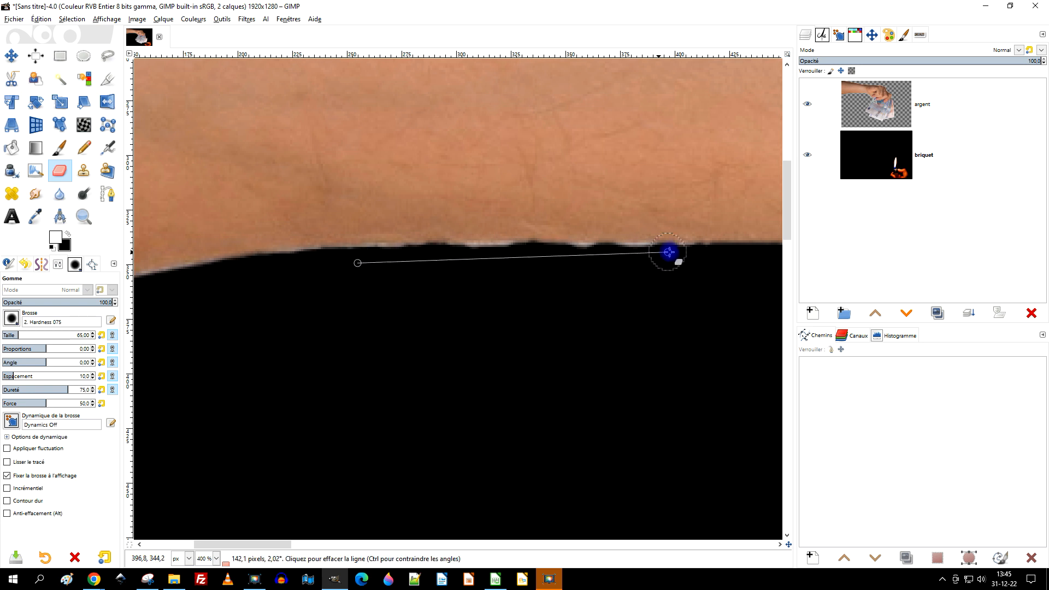
pyautogui.keyDown('shift'); pyautogui.click(692, 250); pyautogui.keyUp('shift')
pyautogui.hscroll(7, 363, 305)
pyautogui.scroll(-2, 362, 305)
pyautogui.scroll(2, 382, 235)
pyautogui.hscroll(1, 285, 270)
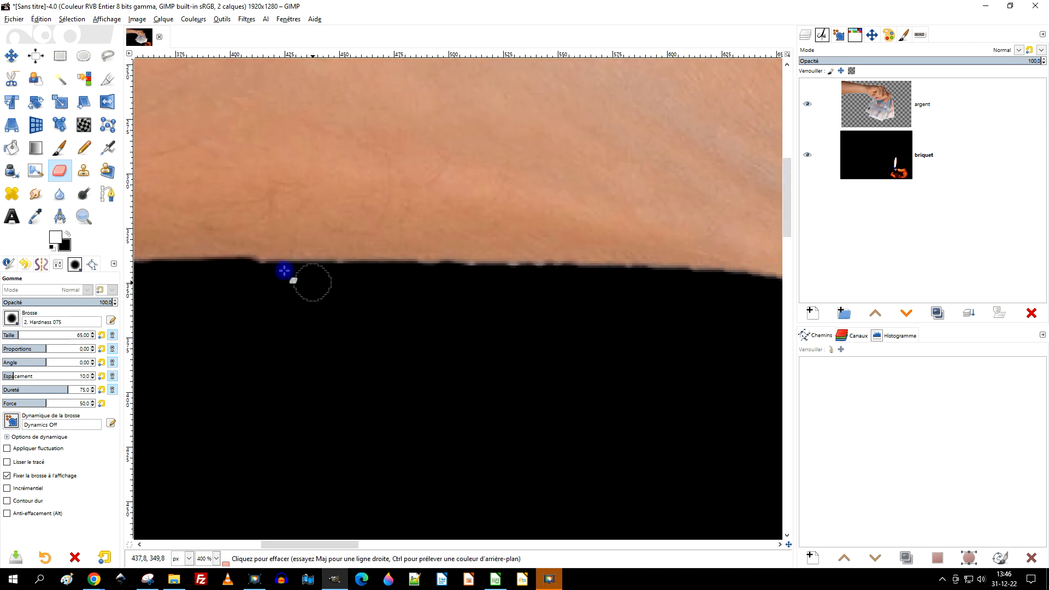
pyautogui.click(244, 270)
pyautogui.keyDown('shift'); pyautogui.click(667, 281); pyautogui.keyUp('shift')
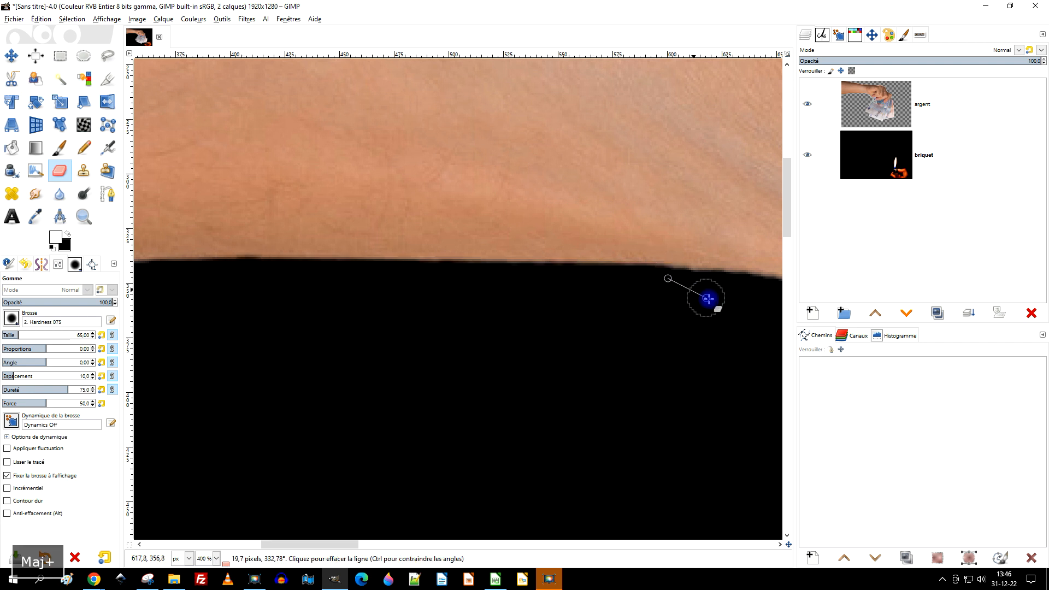
# Erase the fringe along the curved underside of the wrist with short straight eraser lines
pyautogui.hscroll(7, 283, 317)
pyautogui.hscroll(1, 283, 317)
pyautogui.keyDown('shift'); pyautogui.click(438, 306); pyautogui.keyUp('shift')
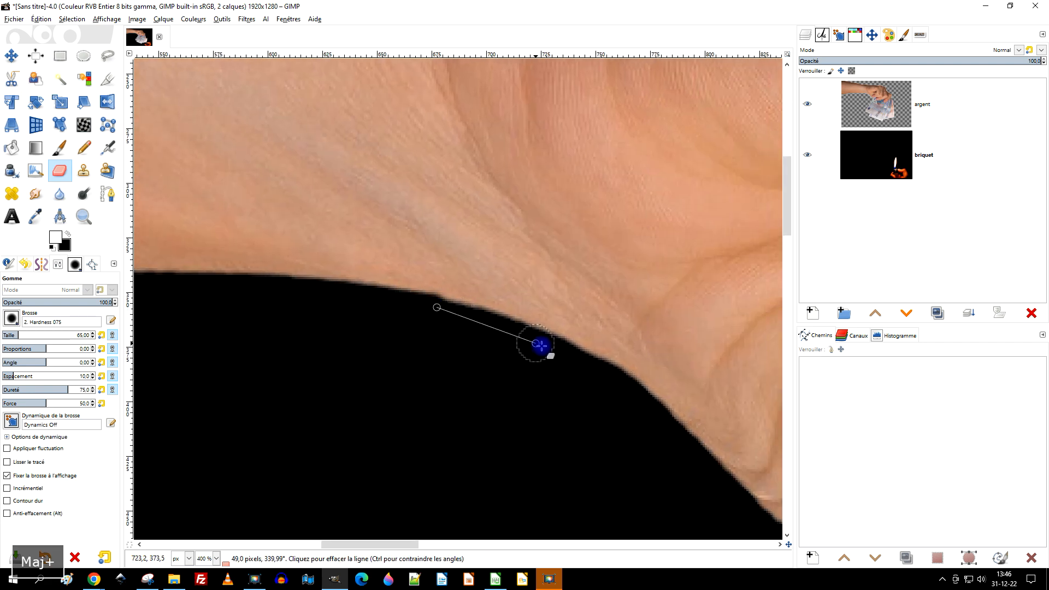
pyautogui.keyDown('shift'); pyautogui.click(617, 381); pyautogui.keyUp('shift')
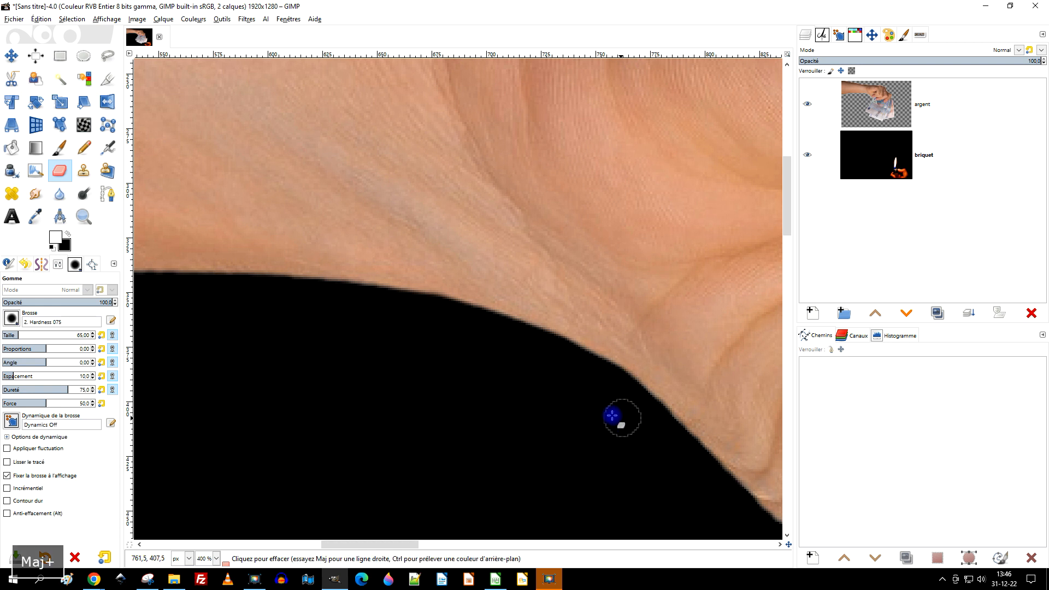
# Erase the fringe along the heel of the hand down towards the banknote below the fingertip
pyautogui.scroll(-3, 347, 234)
pyautogui.hscroll(5, 346, 234)
pyautogui.keyDown('shift'); pyautogui.click(523, 362); pyautogui.keyUp('shift')
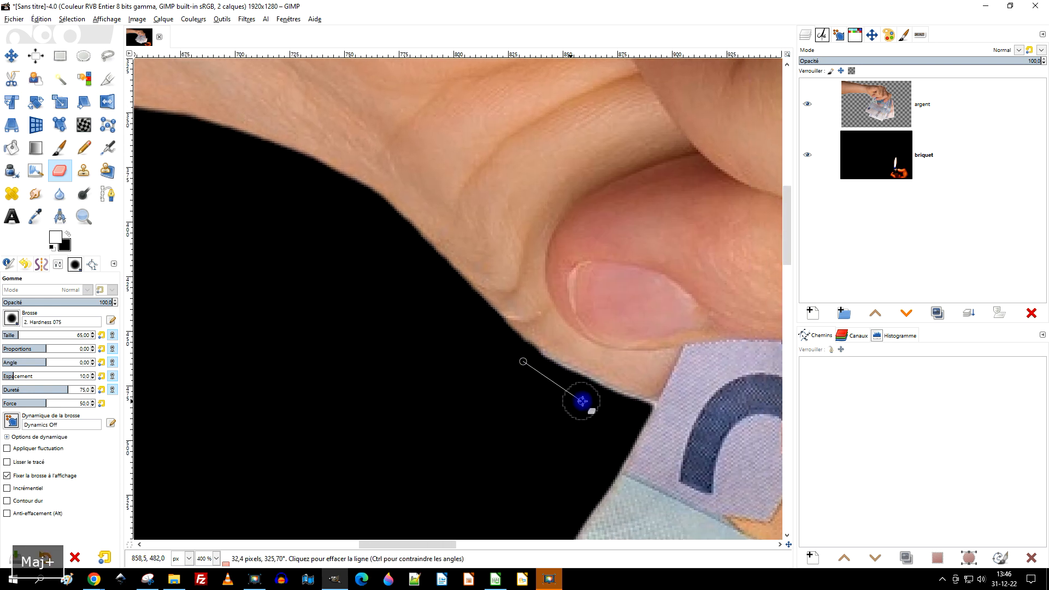
pyautogui.keyDown('shift'); pyautogui.click(622, 408); pyautogui.keyUp('shift')
# Clean the corner where the palm meets the banknote and the adjoining skin edge with straight eraser lines
pyautogui.moveTo(622, 413); pyautogui.dragTo(502, 378)
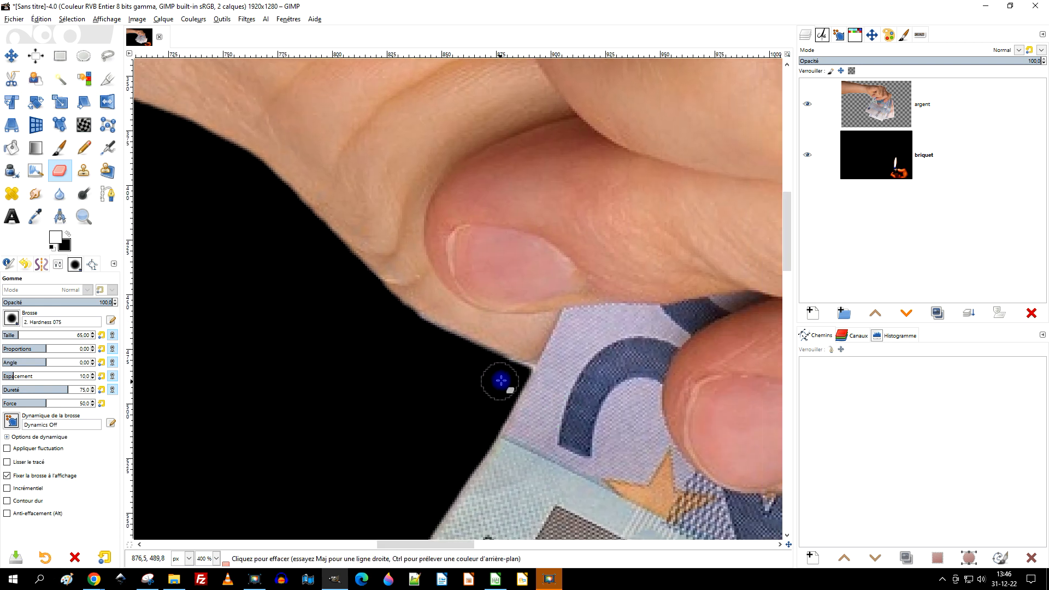
pyautogui.scroll(3, 512, 376)
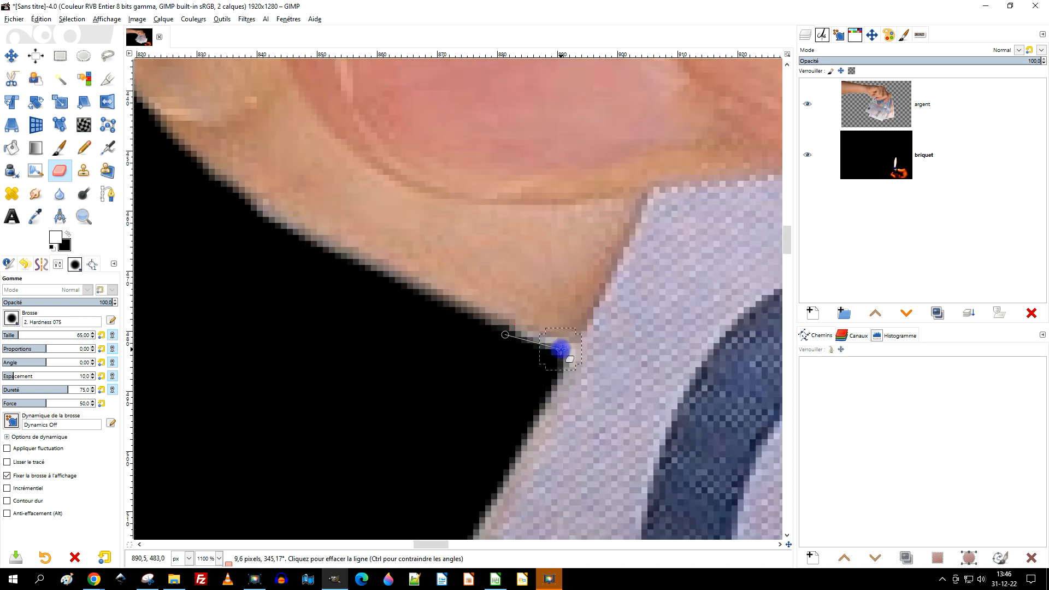
pyautogui.keyDown('shift'); pyautogui.click(530, 368); pyautogui.keyUp('shift')
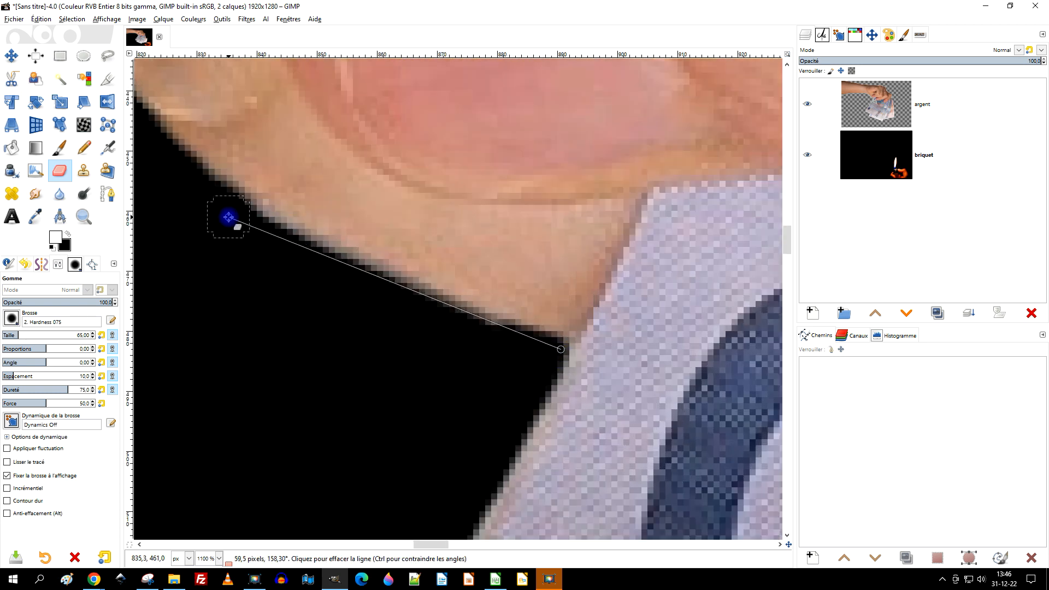
pyautogui.keyDown('shift'); pyautogui.click(230, 218); pyautogui.keyUp('shift')
pyautogui.scroll(-8, 251, 219)
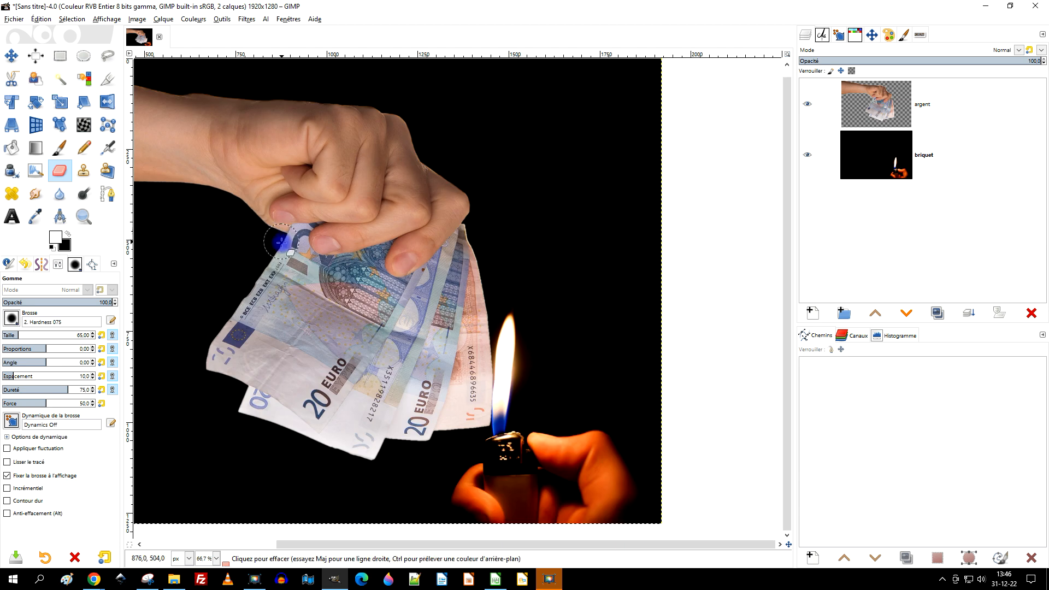
# Erase the remaining fringe beside the fine hairs between the outer knuckles with a straight eraser line
pyautogui.scroll(-1, 410, 244)
pyautogui.scroll(6, 492, 169)
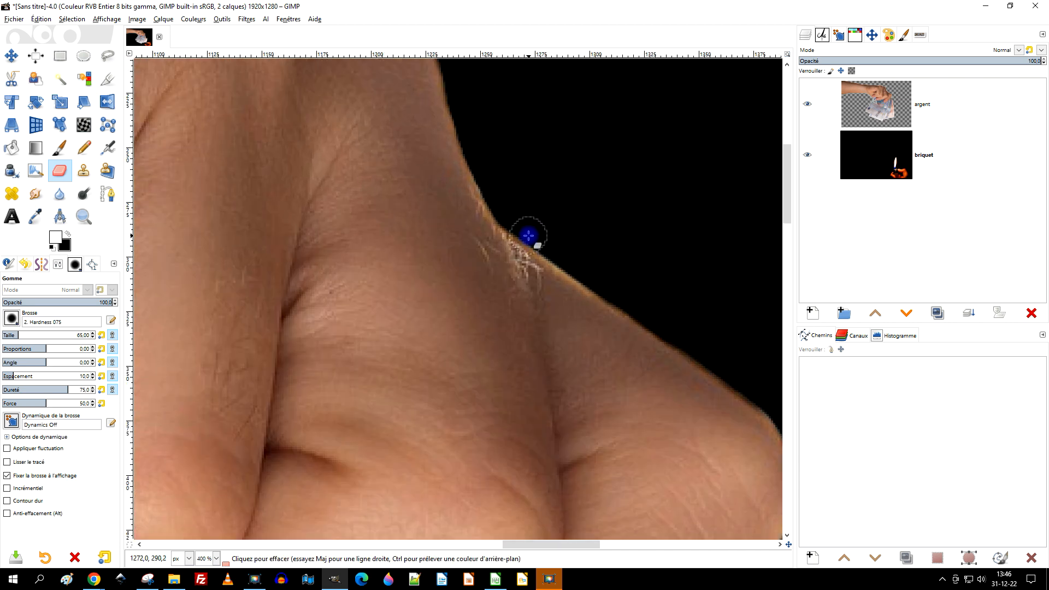
pyautogui.click(528, 235)
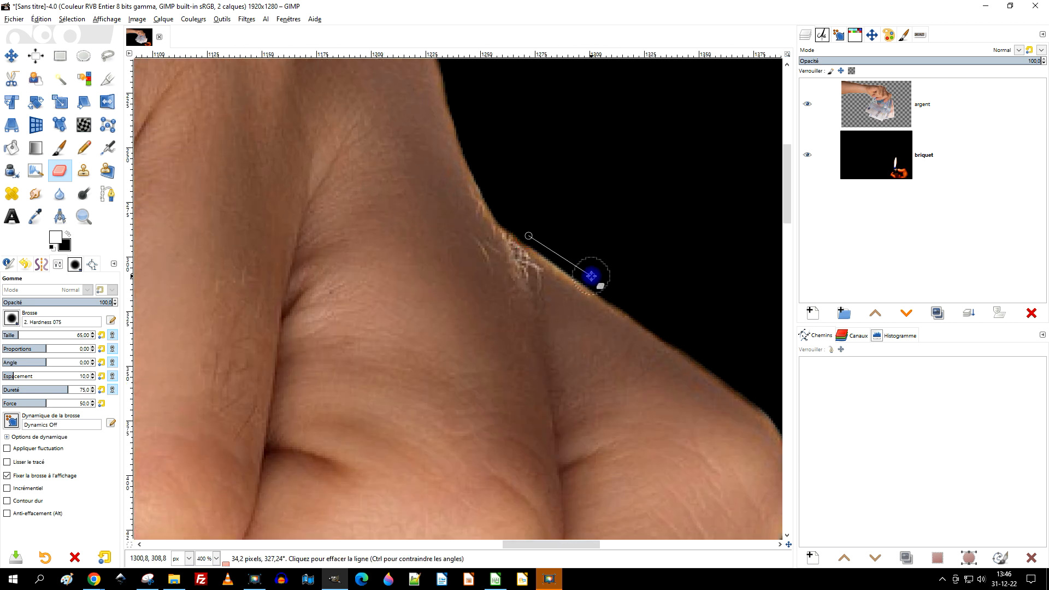
pyautogui.keyDown('shift'); pyautogui.click(609, 286); pyautogui.keyUp('shift')
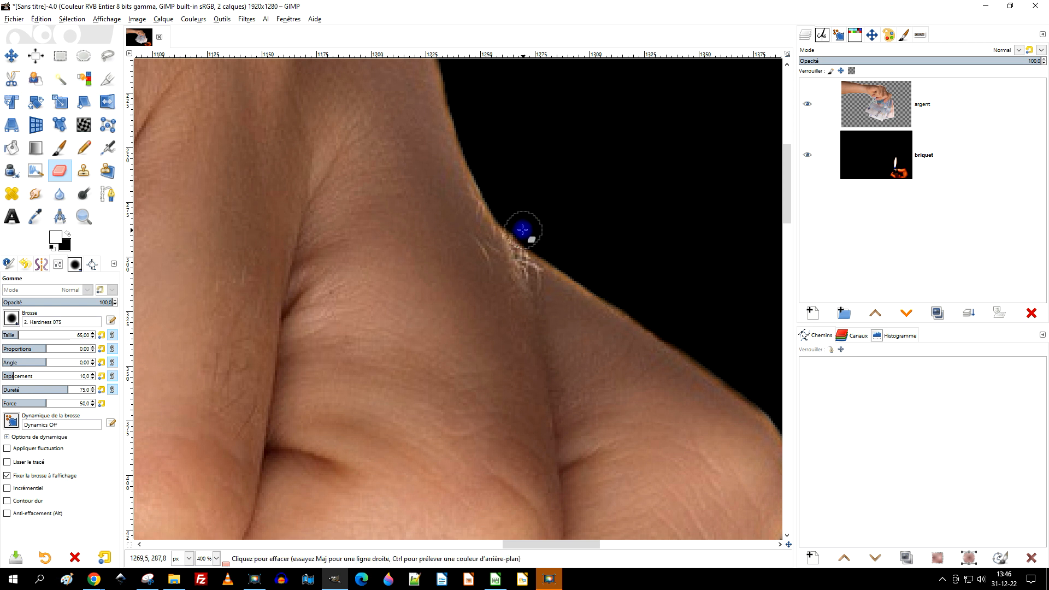
# Shift the argent layer up and slightly left with the Move tool, raising the banknotes farther above the lighter flame
pyautogui.scroll(-6, 526, 213)
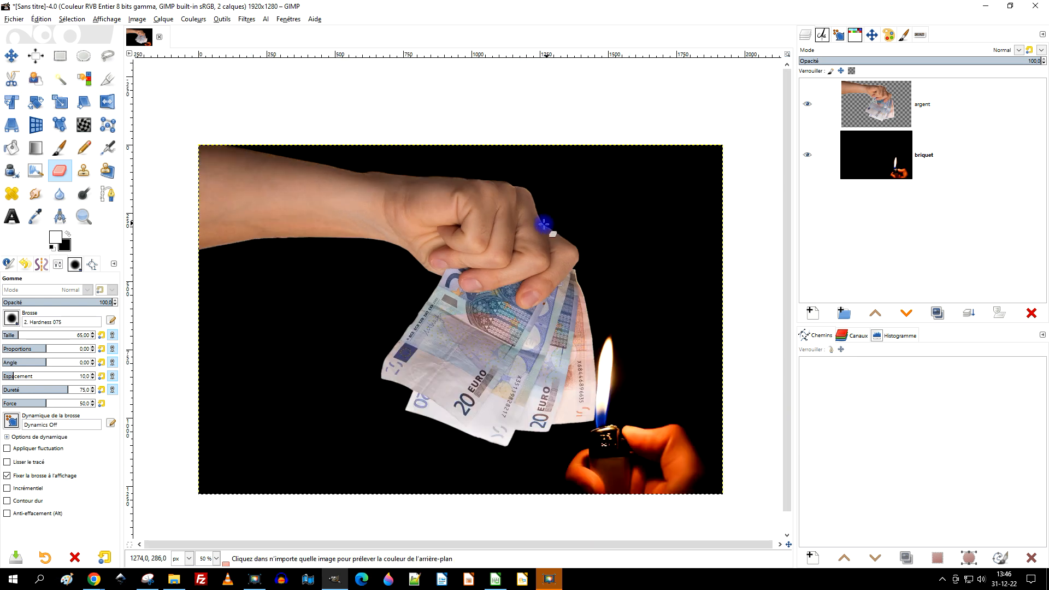
pyautogui.moveTo(516, 236); pyautogui.dragTo(573, 240)
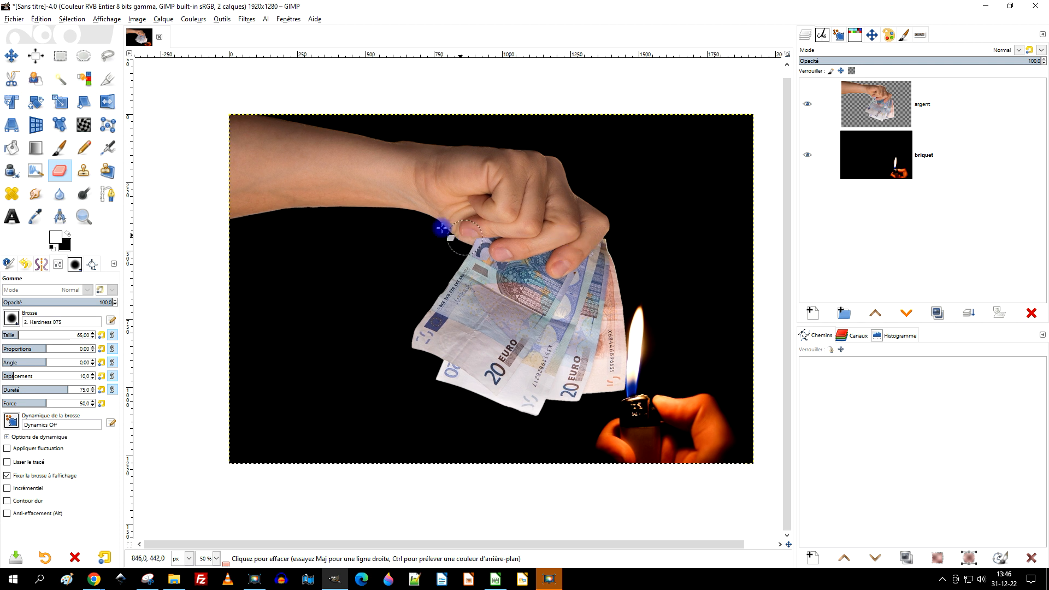
pyautogui.click(12, 55)
pyautogui.moveTo(546, 222); pyautogui.dragTo(529, 175)
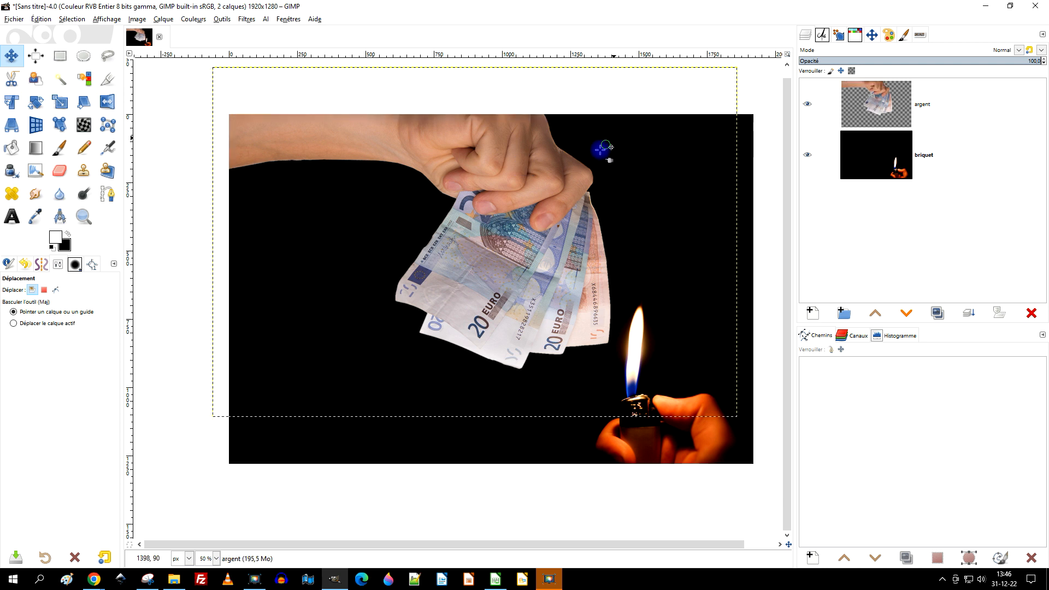
pyautogui.moveTo(599, 149); pyautogui.dragTo(567, 173)
# Fit the canvas to the layers, and resize the briquet layer to the image dimensions
pyautogui.click(135, 20)
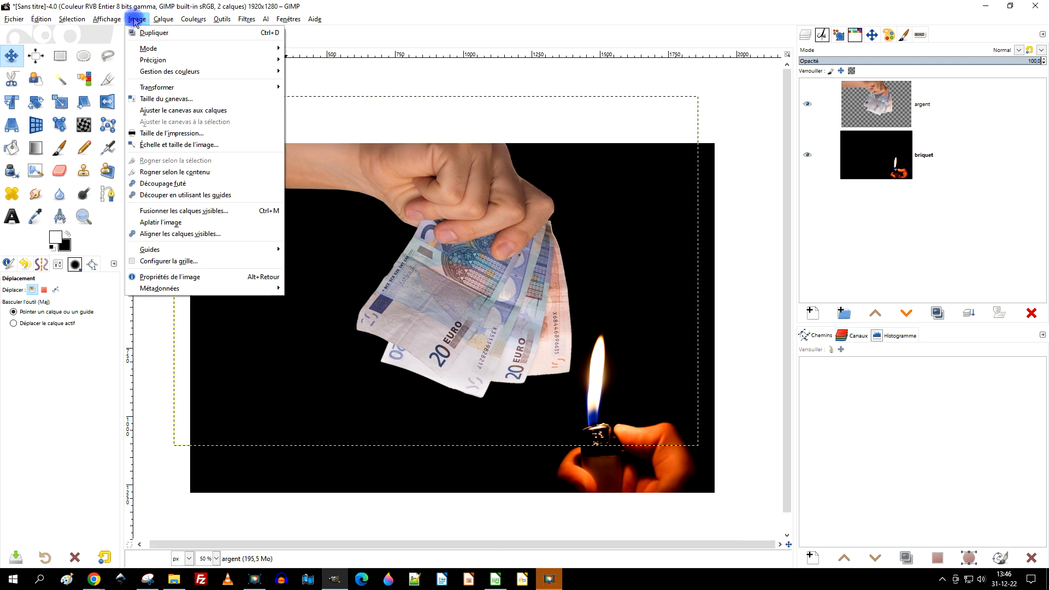
pyautogui.click(203, 110)
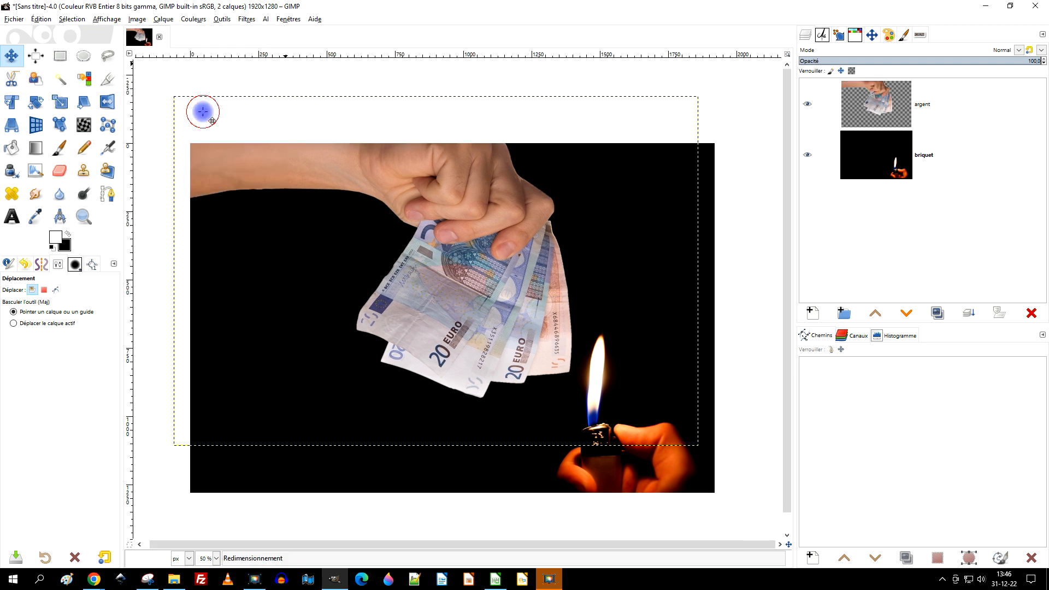
pyautogui.click(862, 163)
pyautogui.rightClick(864, 162)
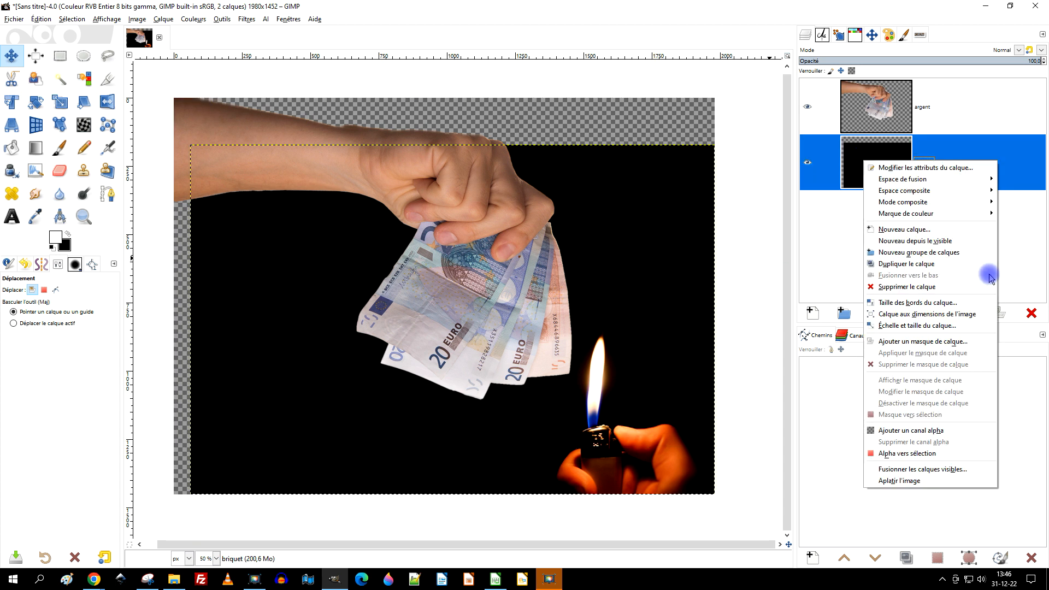
pyautogui.click(947, 315)
# Move the argent layer farther up and slightly left, past the canvas edge
pyautogui.moveTo(573, 257); pyautogui.dragTo(543, 248)
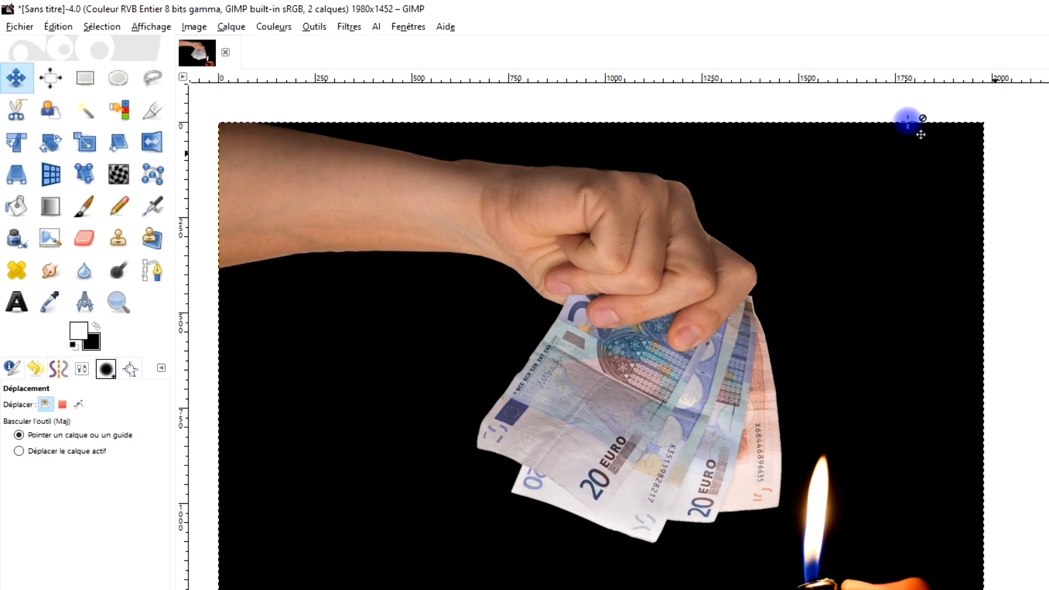
pyautogui.moveTo(569, 236); pyautogui.dragTo(562, 190)
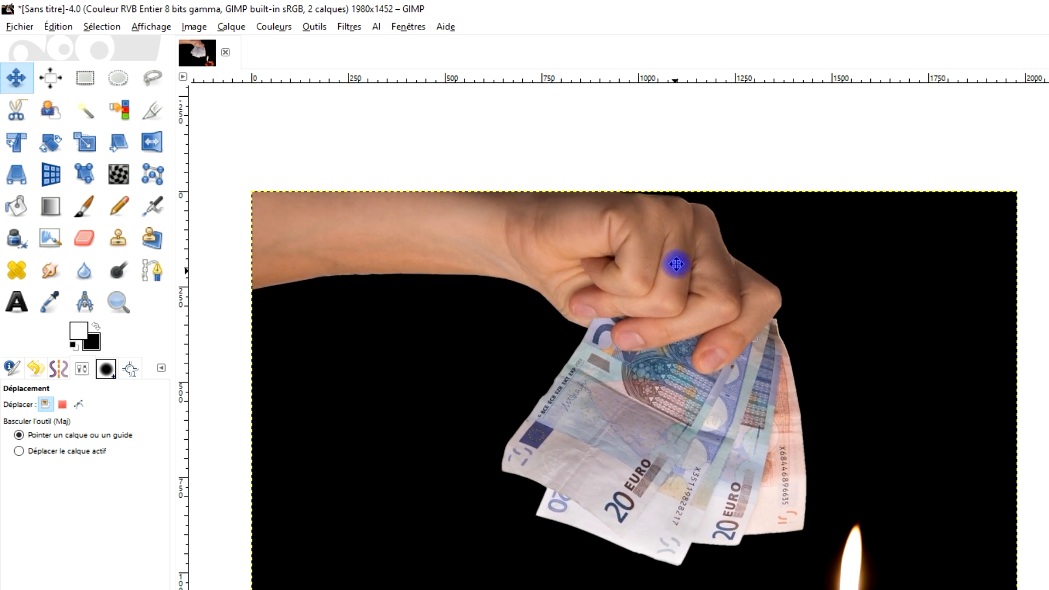
# Refit the canvas to the layers after the second move, and extend the briquet layer to the new image size
pyautogui.click(194, 27)
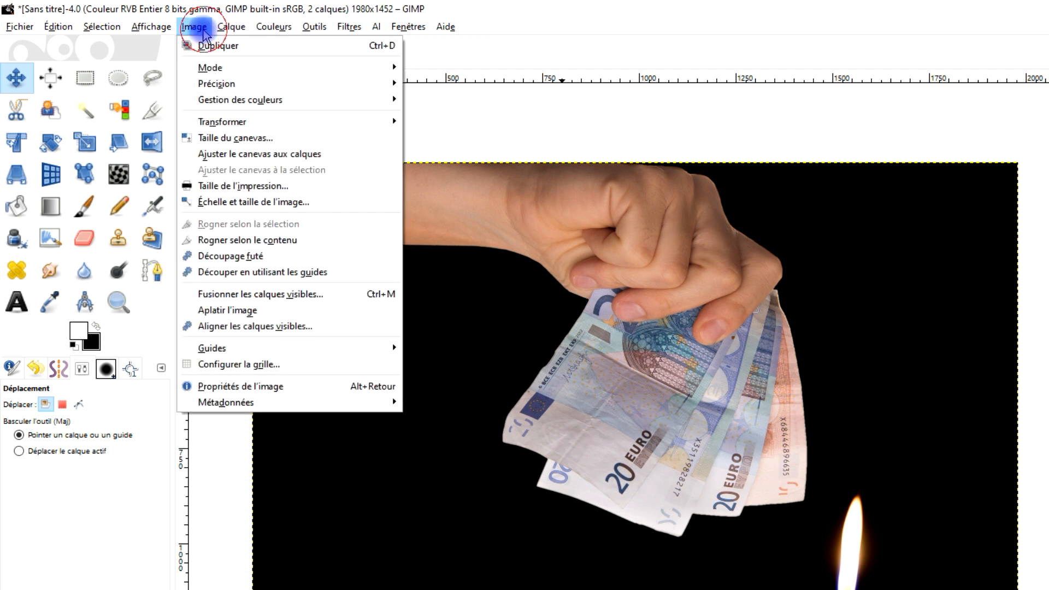
pyautogui.click(260, 155)
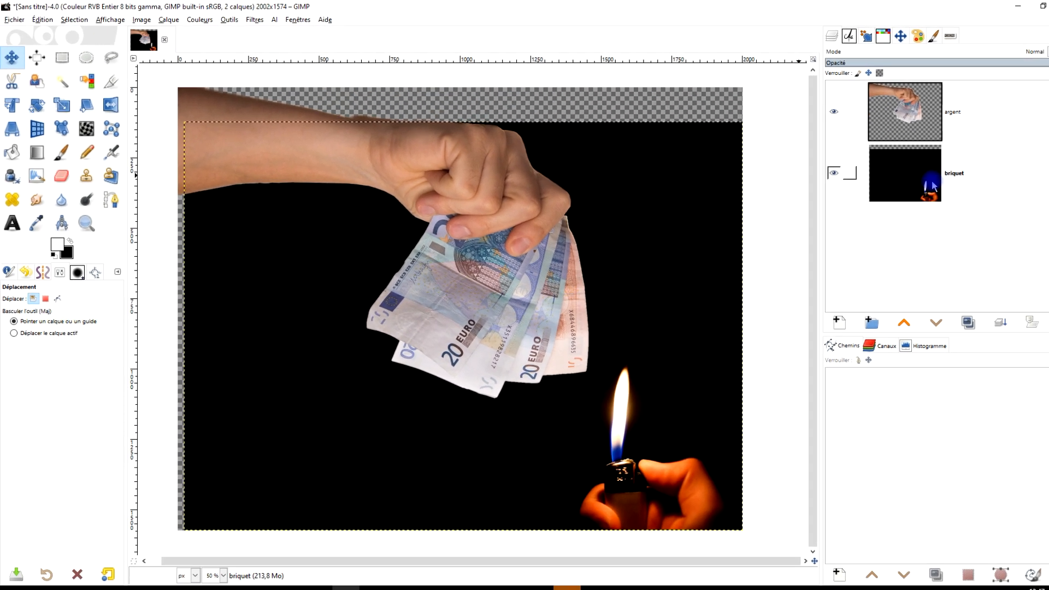
pyautogui.rightClick(1037, 197)
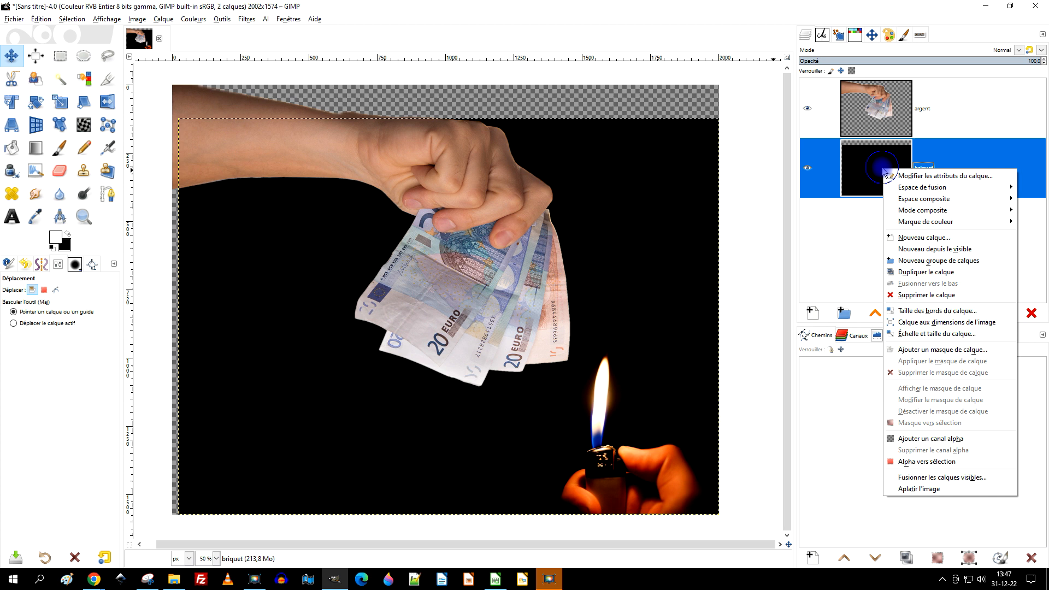
pyautogui.click(986, 321)
pyautogui.moveTo(623, 227); pyautogui.dragTo(591, 223)
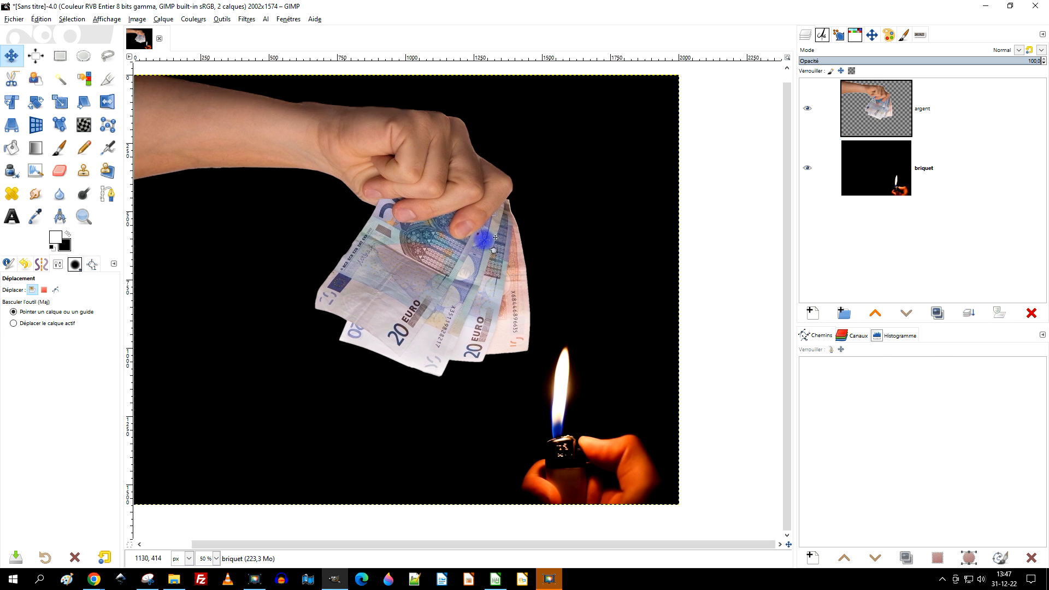
# Save the image as argent euro brule.xcf in the 12_decembre folder
pyautogui.hotkey('ctrl', 's')
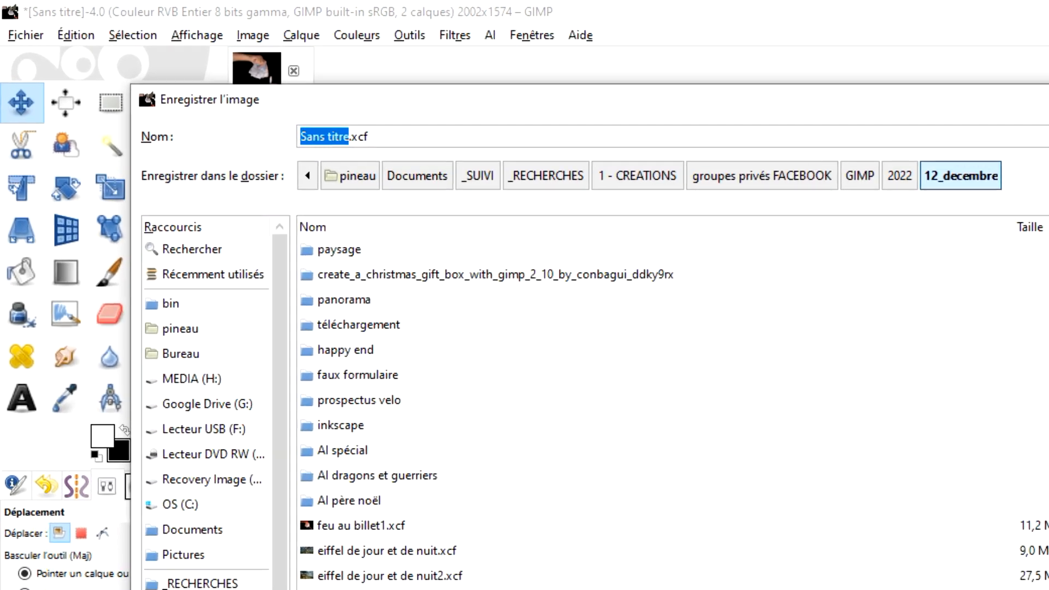
pyautogui.press('Escape')
pyautogui.click(27, 37)
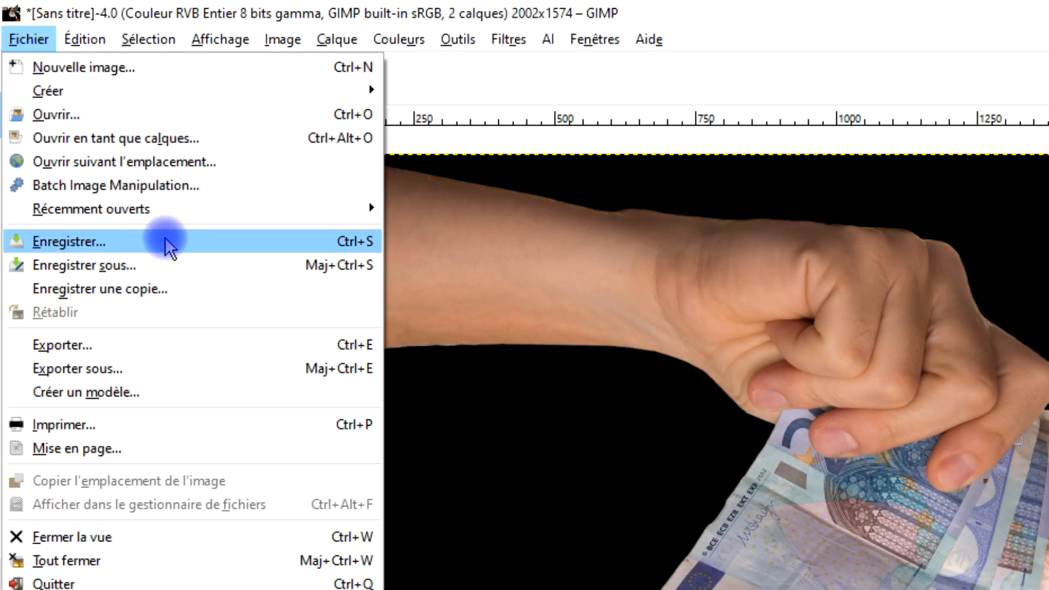
pyautogui.click(164, 236)
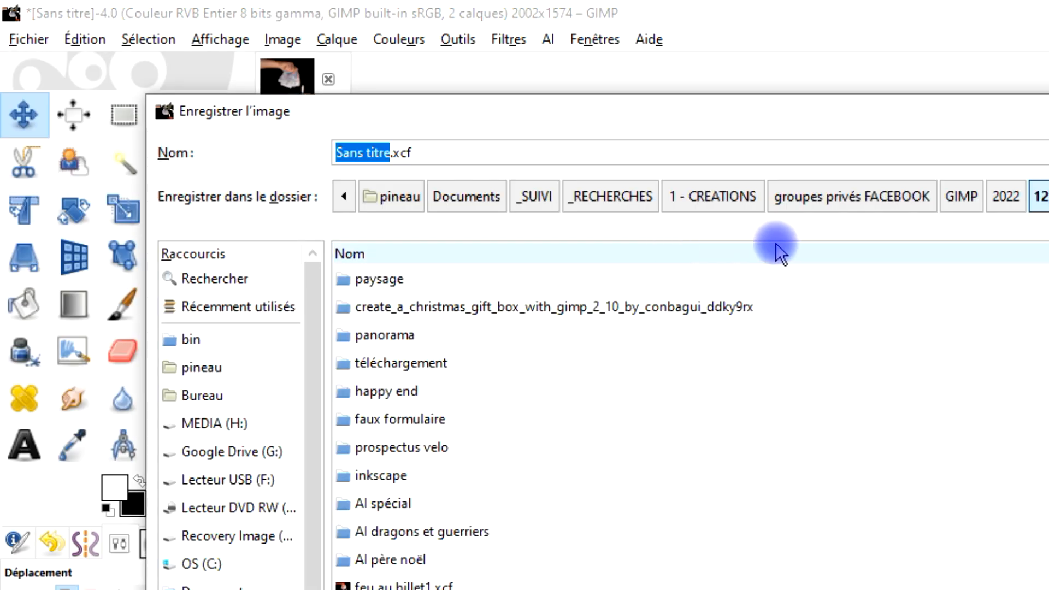
pyautogui.write('argent')
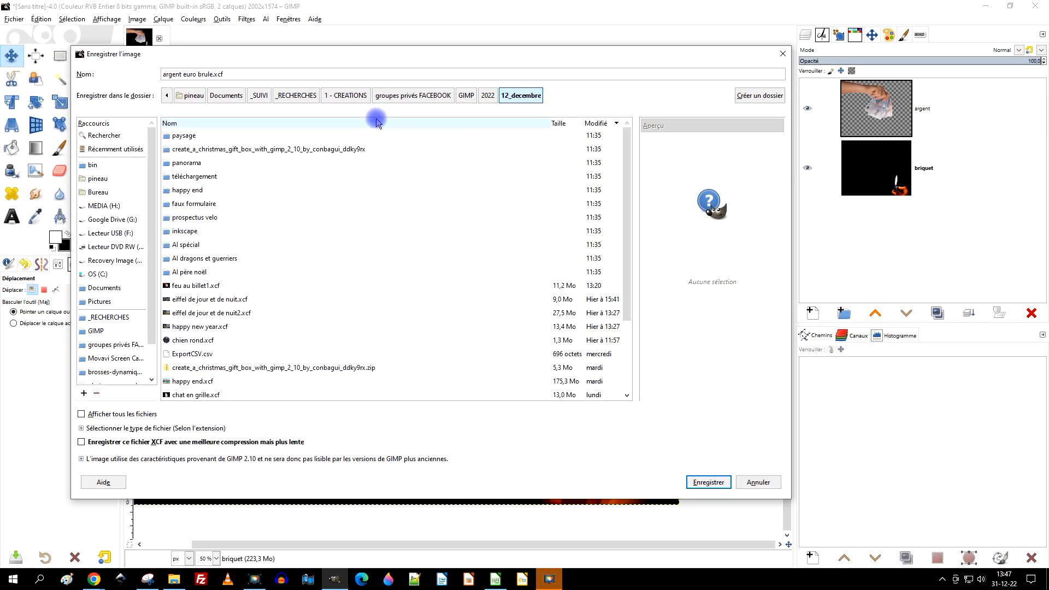
pyautogui.press('Return')
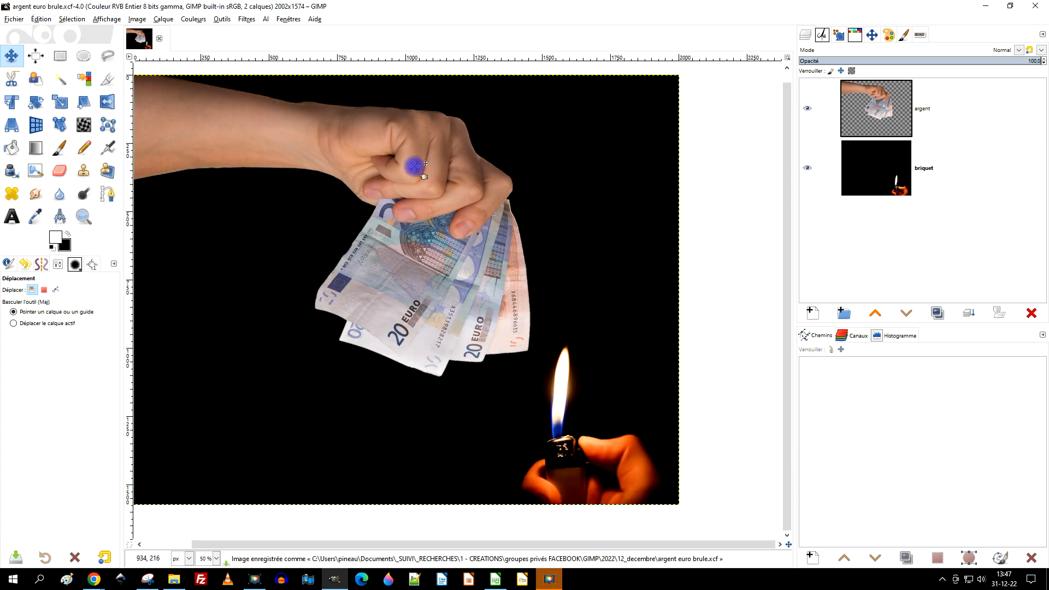
# Resize the argent layer to the image dimensions and duplicate it
pyautogui.moveTo(557, 344); pyautogui.dragTo(599, 348)
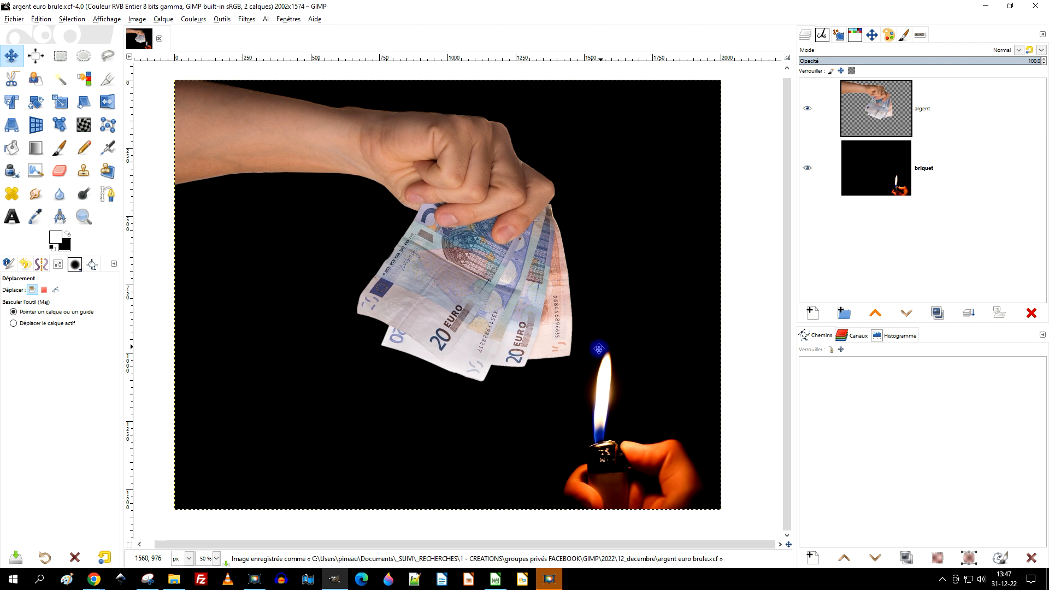
pyautogui.moveTo(612, 186); pyautogui.dragTo(590, 196)
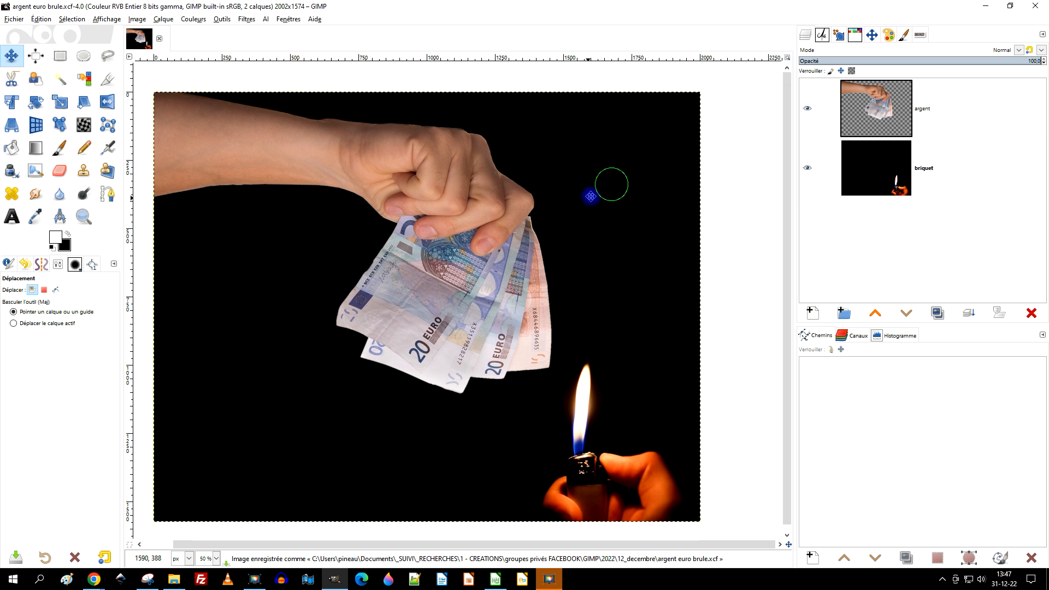
pyautogui.click(852, 89)
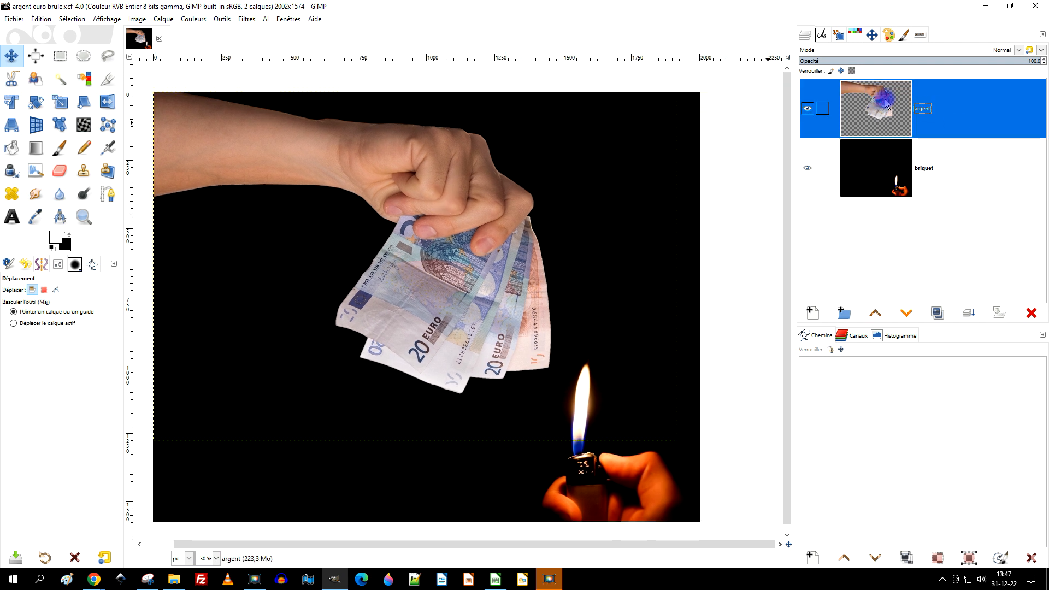
pyautogui.rightClick(884, 101)
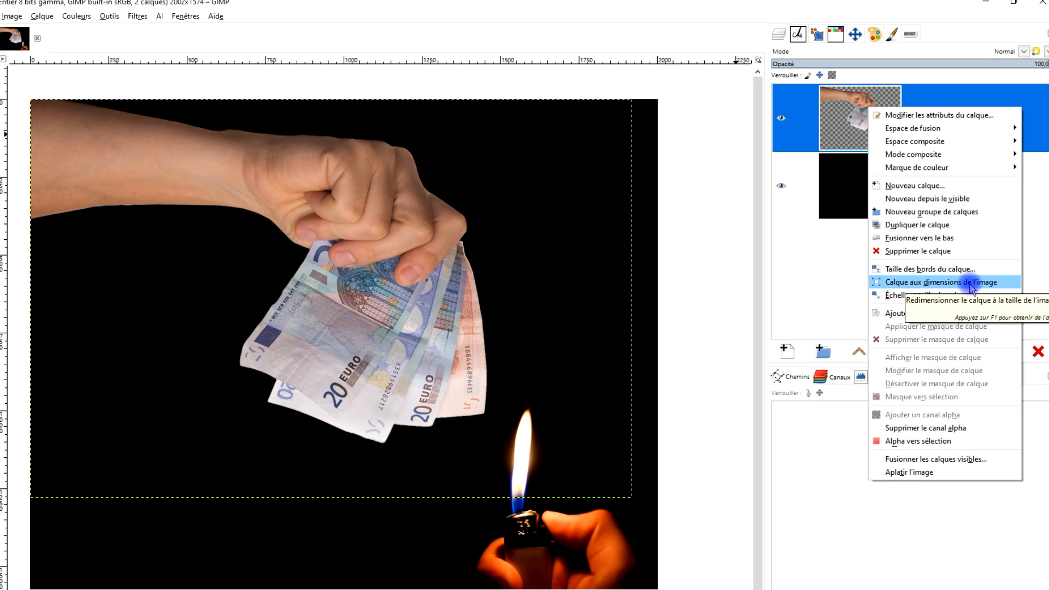
pyautogui.click(970, 283)
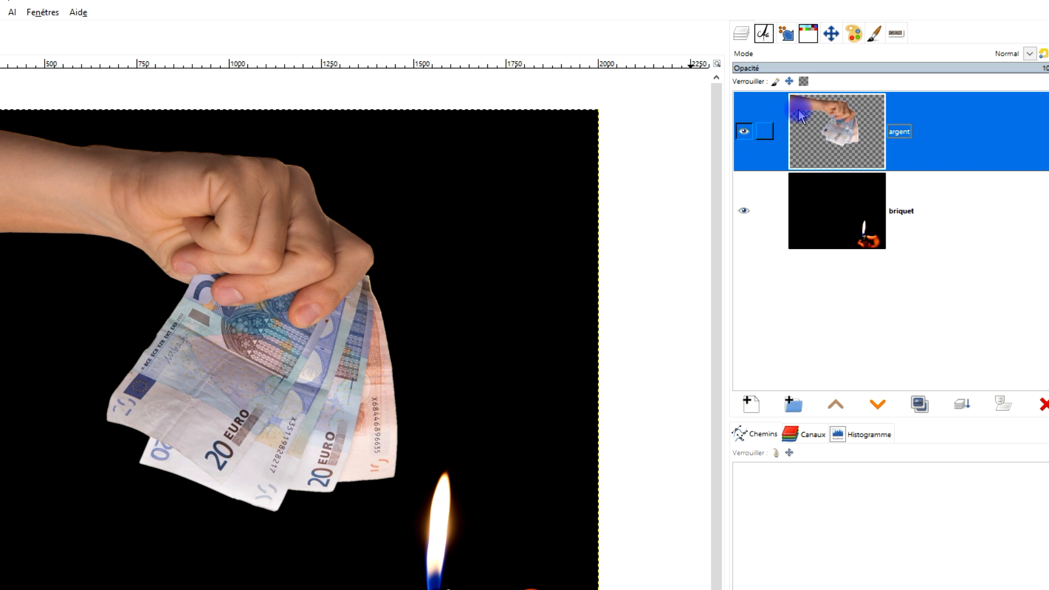
pyautogui.click(920, 405)
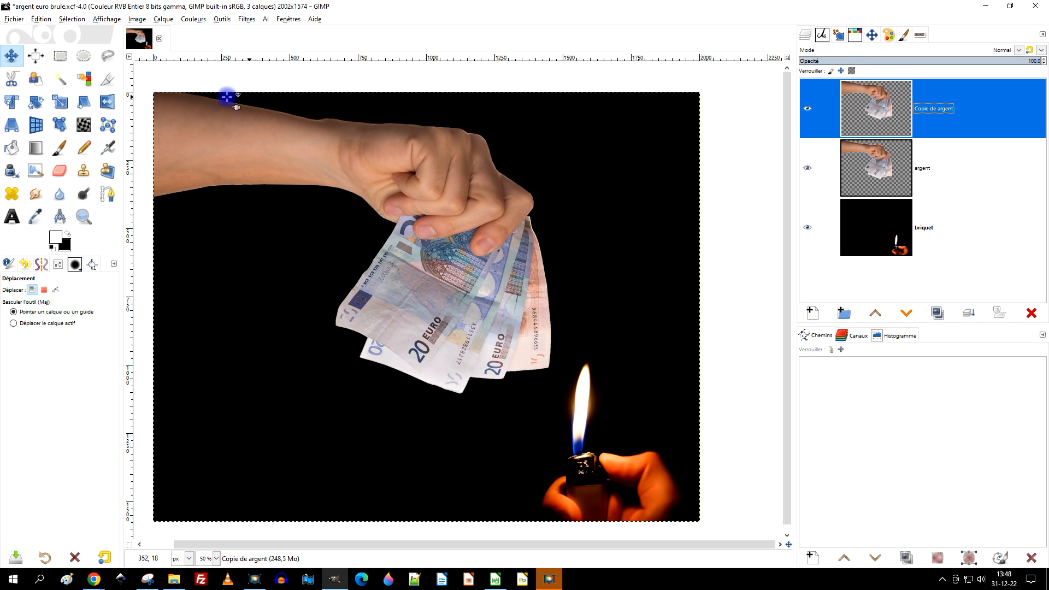
# Set the Color Picker to sample across all layers, leaving the information window option off
pyautogui.click(39, 221)
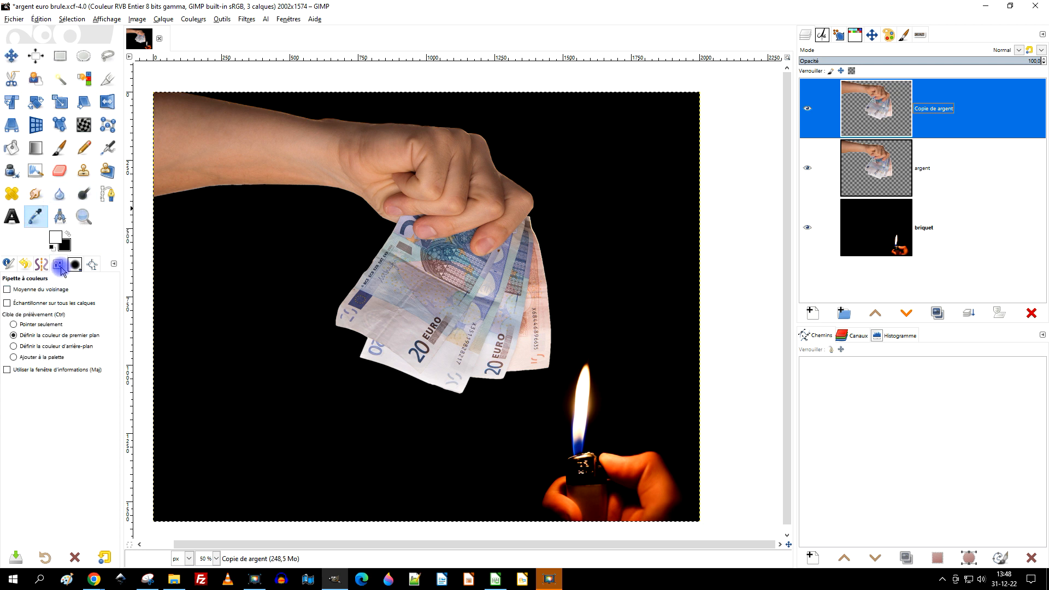
pyautogui.click(38, 303)
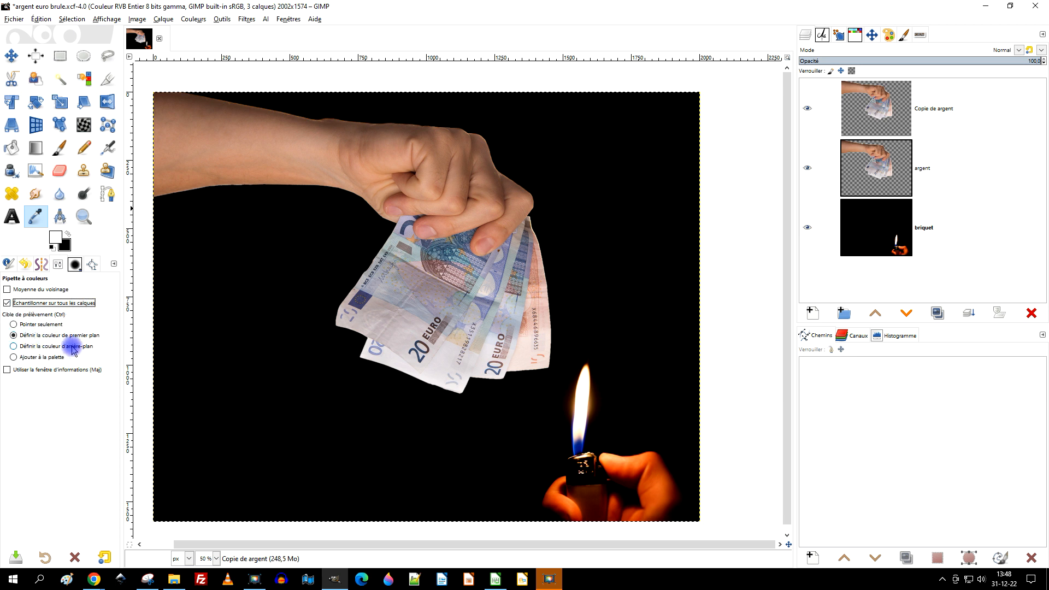
pyautogui.click(53, 372)
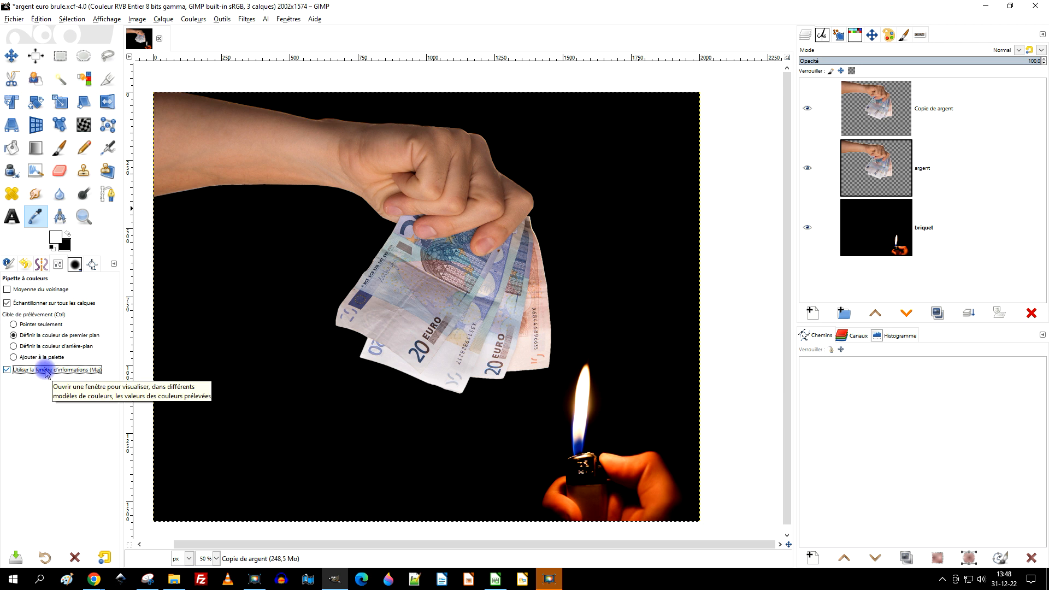
pyautogui.click(46, 370)
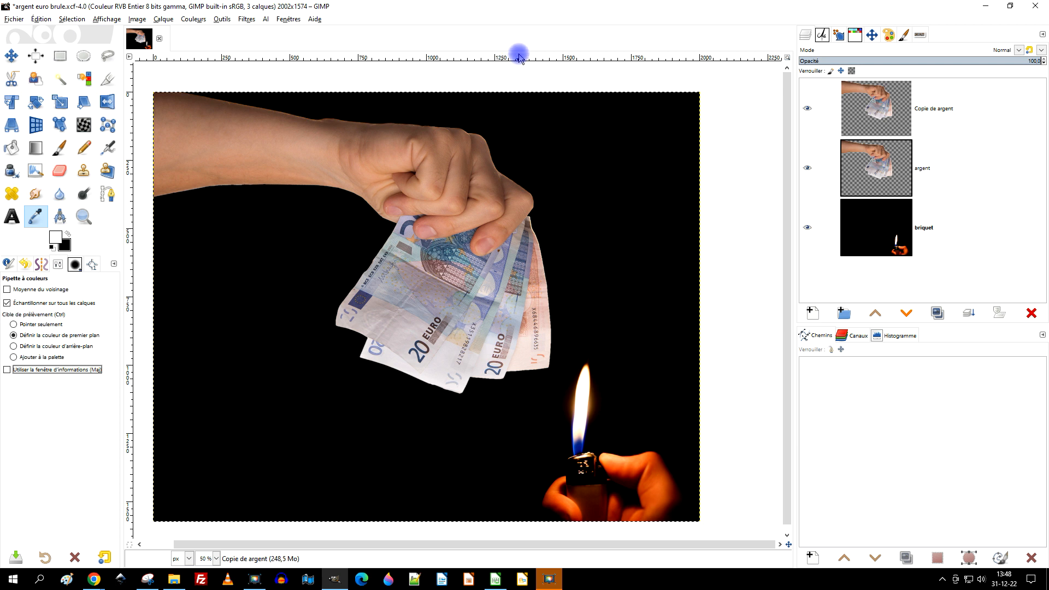
# Place one sample point on the orange thumb holding the lighter and another on the outer knuckle of the hand holding the banknotes
pyautogui.moveTo(526, 57); pyautogui.dragTo(651, 461)
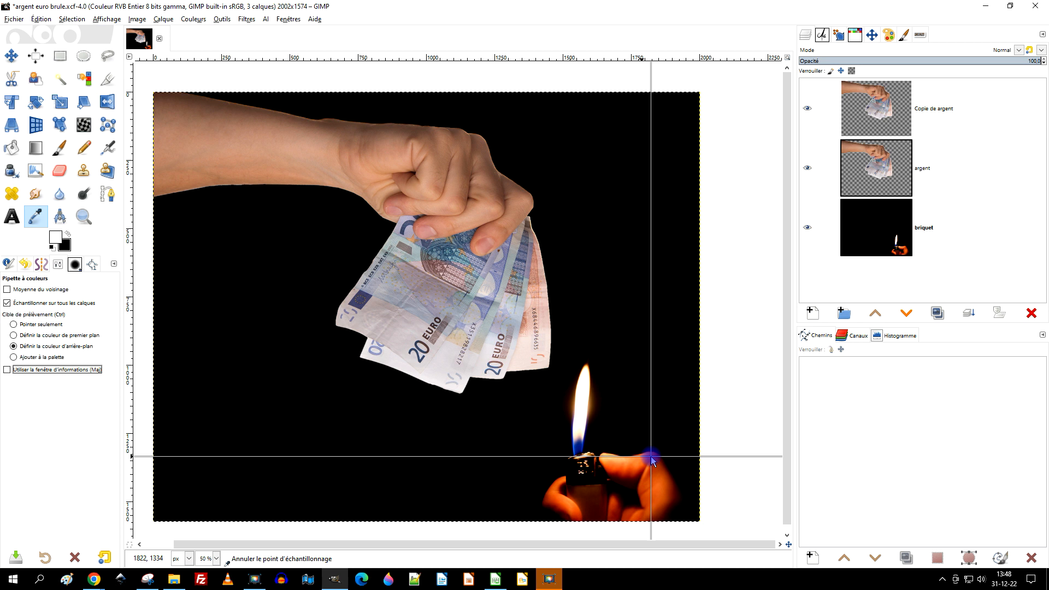
pyautogui.moveTo(652, 461); pyautogui.dragTo(652, 460)
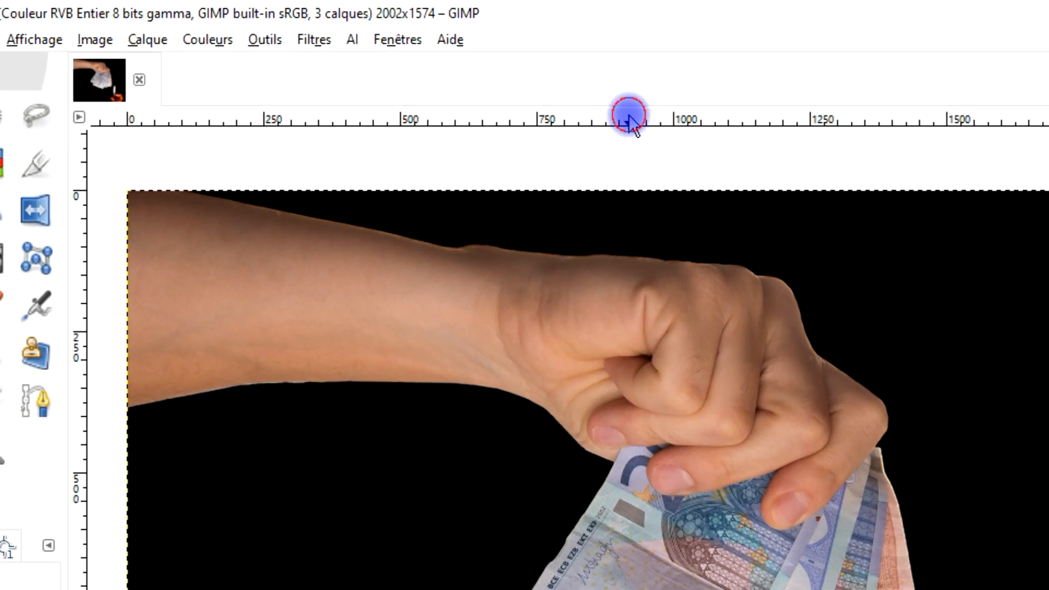
pyautogui.moveTo(628, 116)
pyautogui.mouseDown()
pyautogui.moveTo(745, 145)
pyautogui.moveTo(751, 262)
pyautogui.moveTo(828, 328)
pyautogui.moveTo(877, 424)
pyautogui.mouseUp()
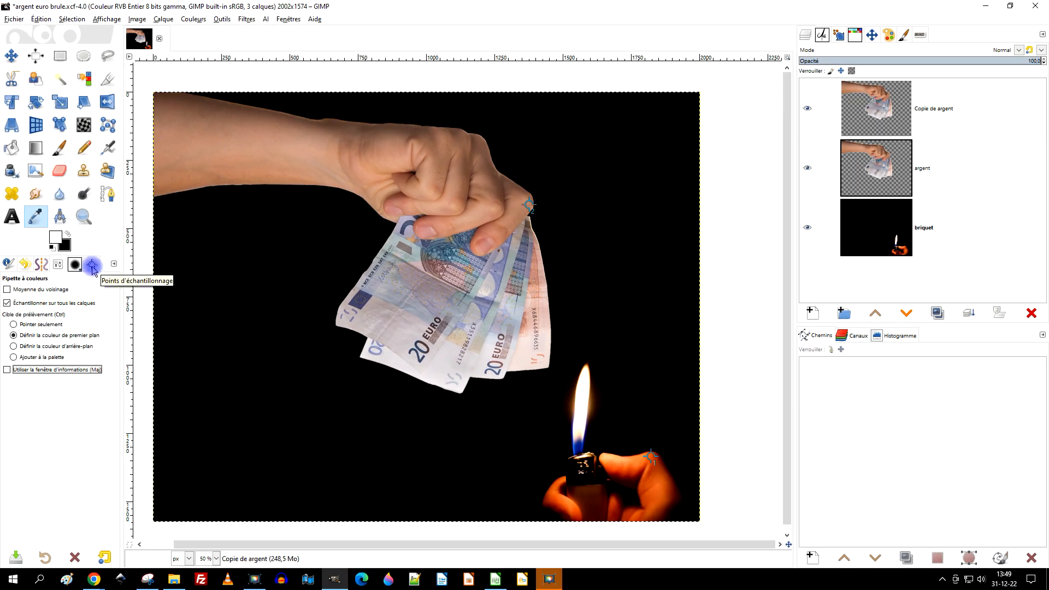
# Display the colour values of the two sample points and check where the sample points dialog can be added
pyautogui.click(92, 268)
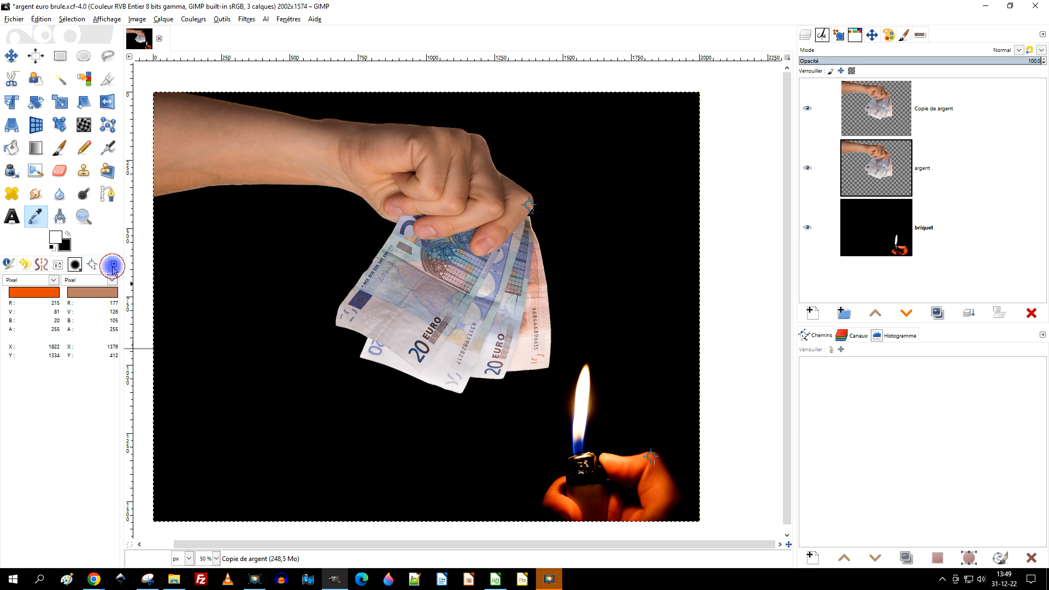
pyautogui.click(114, 267)
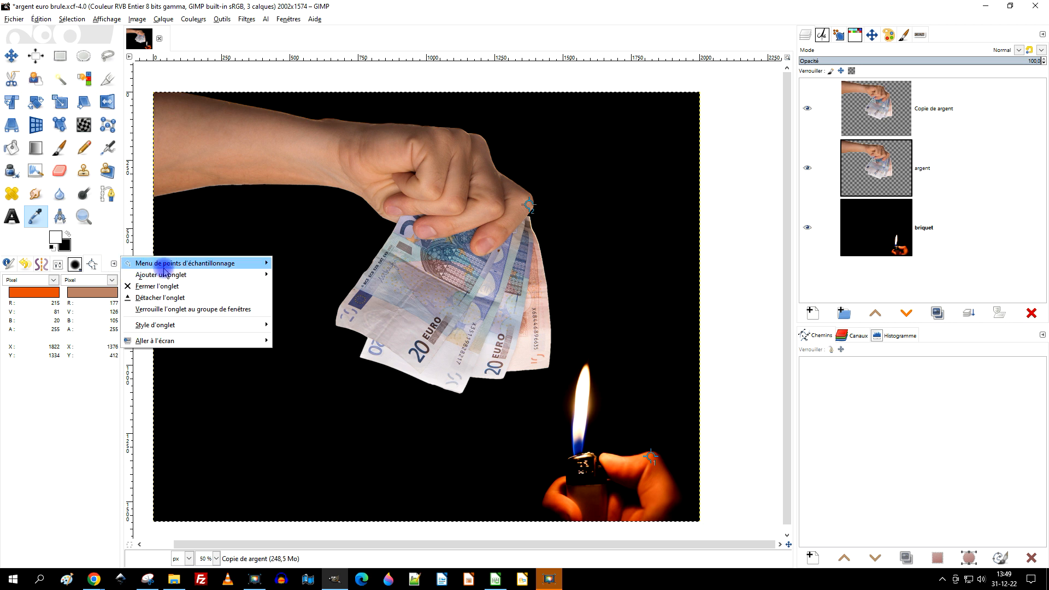
pyautogui.moveTo(187, 273)
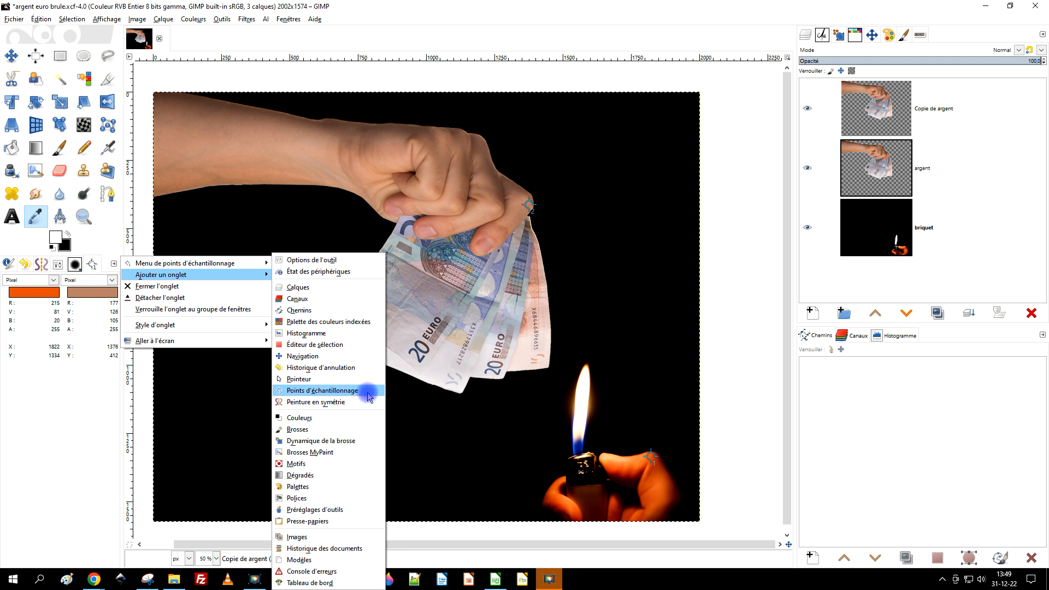
pyautogui.click(72, 389)
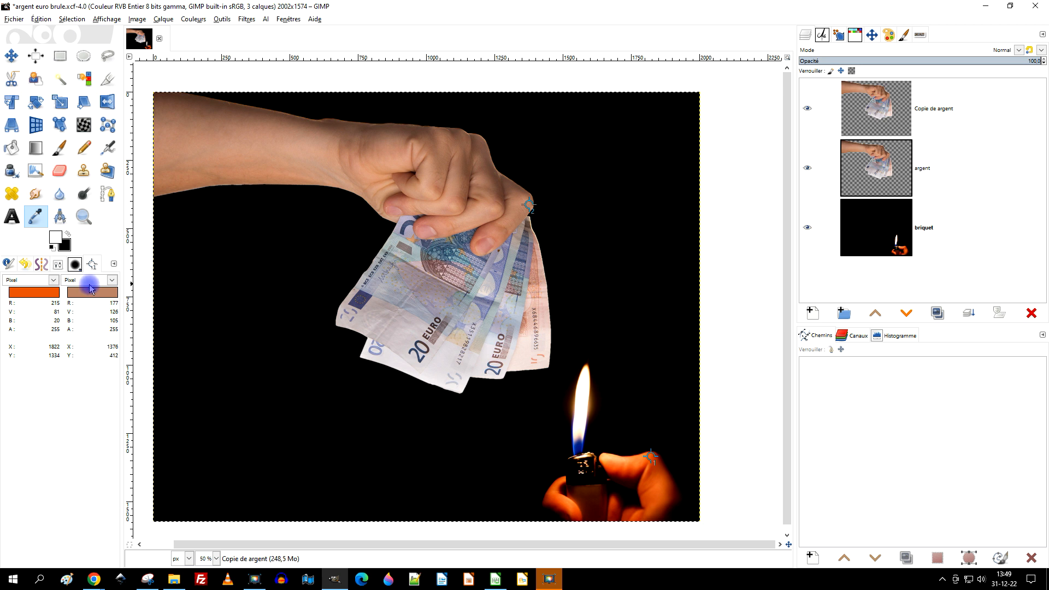
pyautogui.scroll(3, 607, 371)
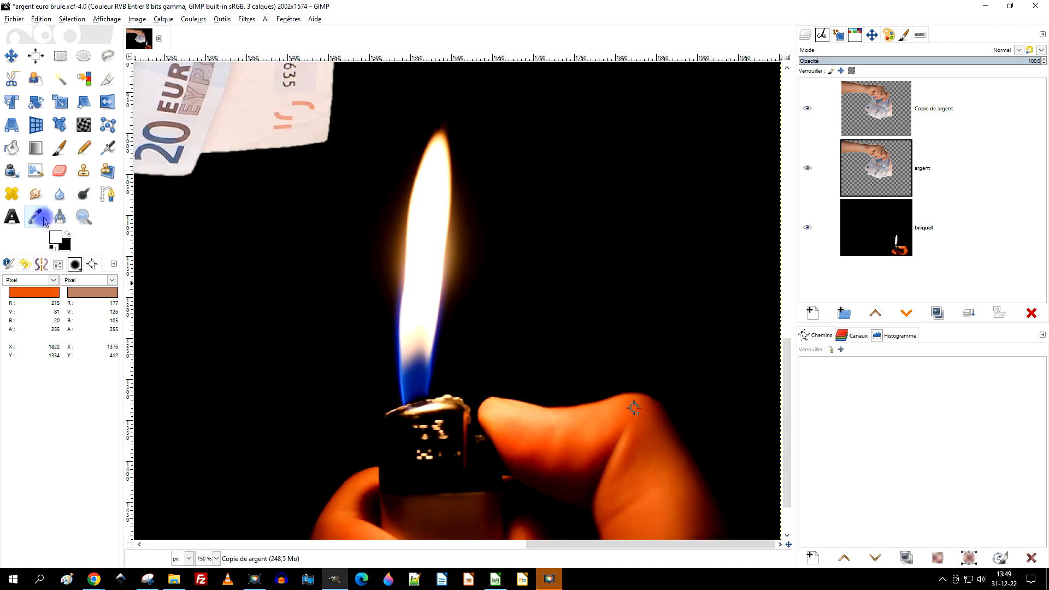
# Reposition the thumb sample point at X 1832, Y 1329 and the knuckle sample point at X 1380, Y 402, and widen the toolbox
pyautogui.moveTo(635, 408); pyautogui.dragTo(641, 403)
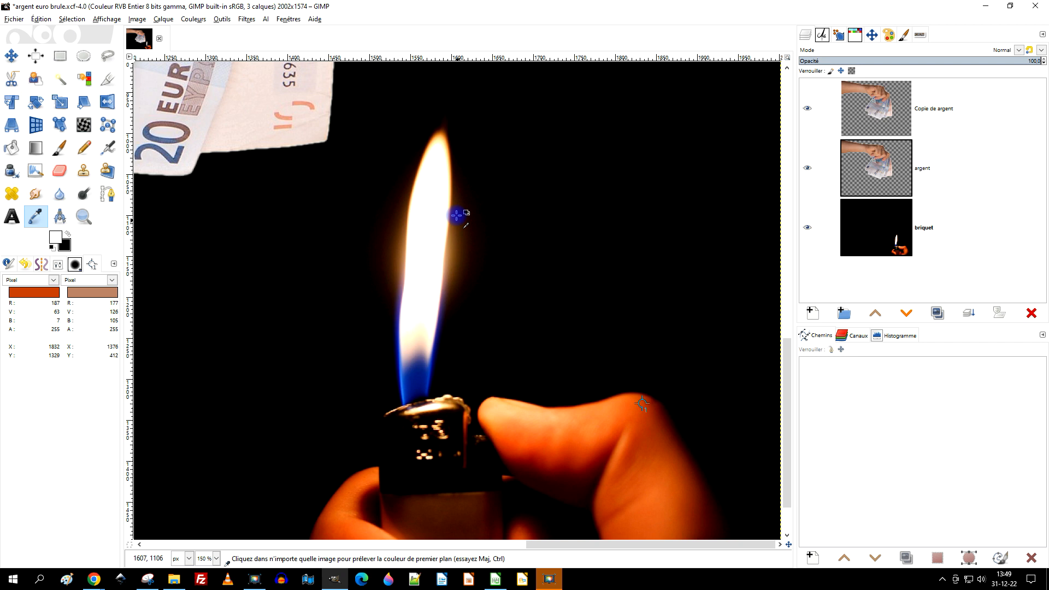
pyautogui.scroll(15, 457, 215)
pyautogui.hscroll(-4, 457, 216)
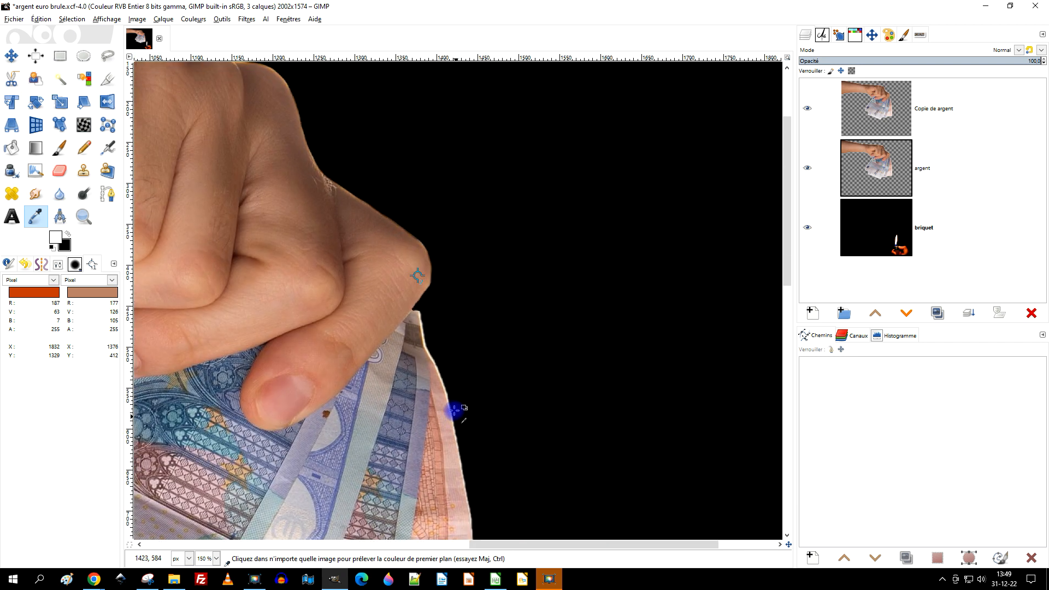
pyautogui.moveTo(419, 277); pyautogui.dragTo(421, 268)
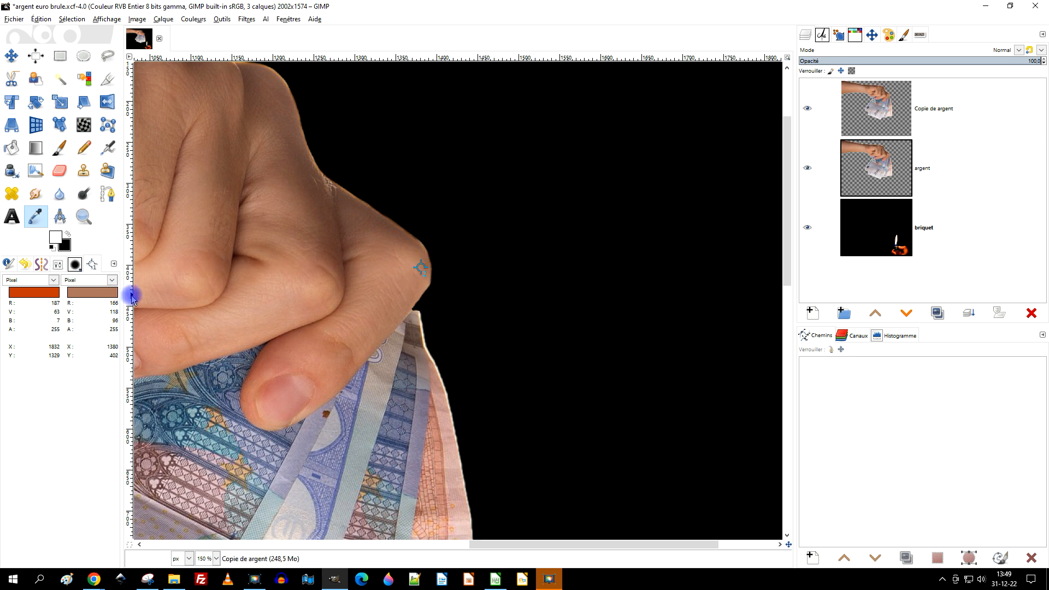
pyautogui.moveTo(137, 297); pyautogui.dragTo(142, 292)
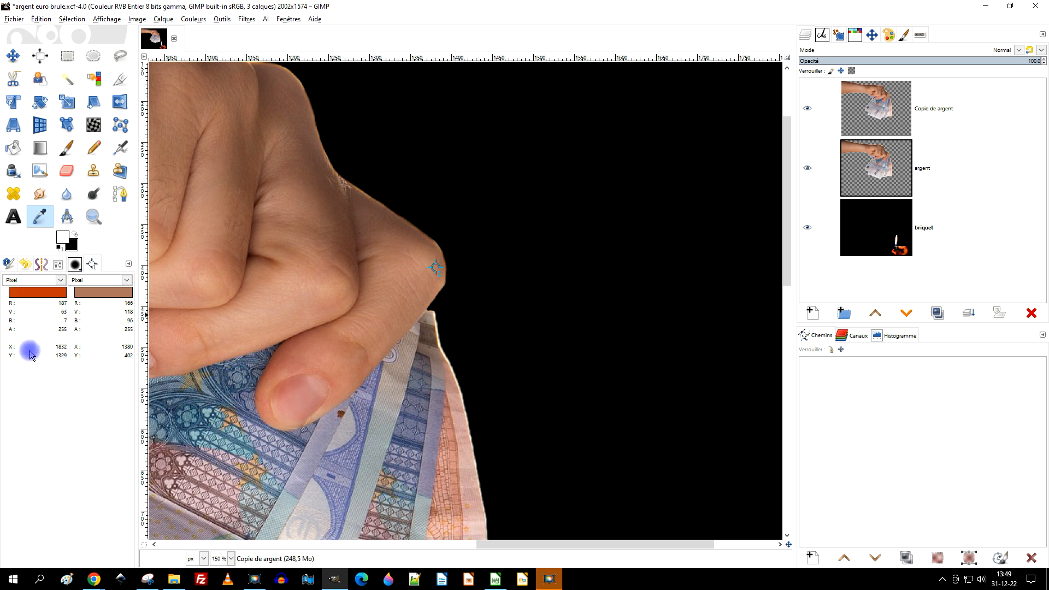
# Open Curves on the Copie de argent layer and raise the red channel with a point at input 118, output 143
pyautogui.scroll(-10, 592, 352)
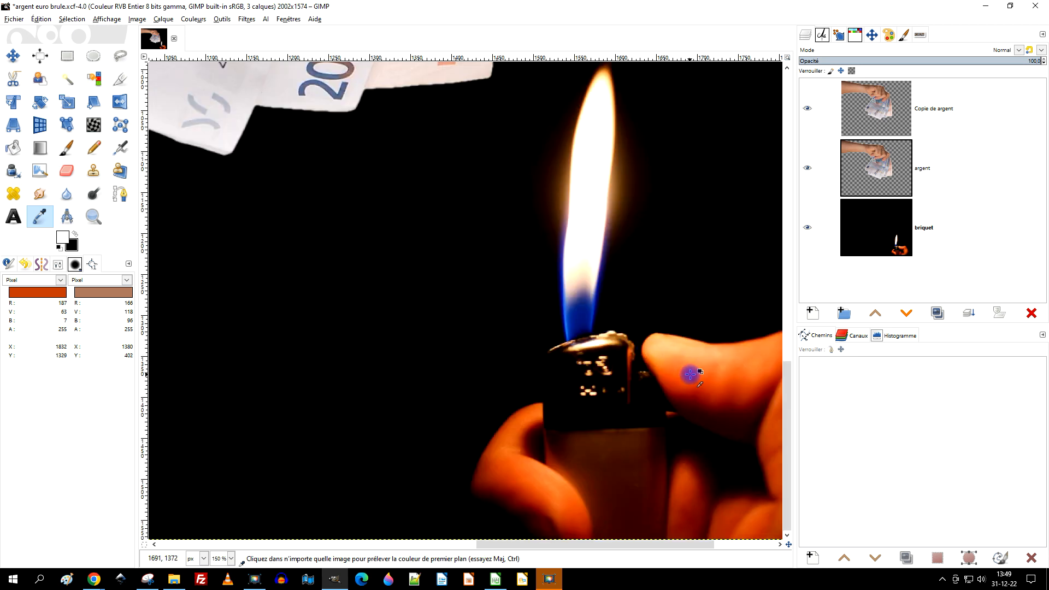
pyautogui.hscroll(5, 690, 374)
pyautogui.scroll(10, 446, 289)
pyautogui.hscroll(-4, 447, 289)
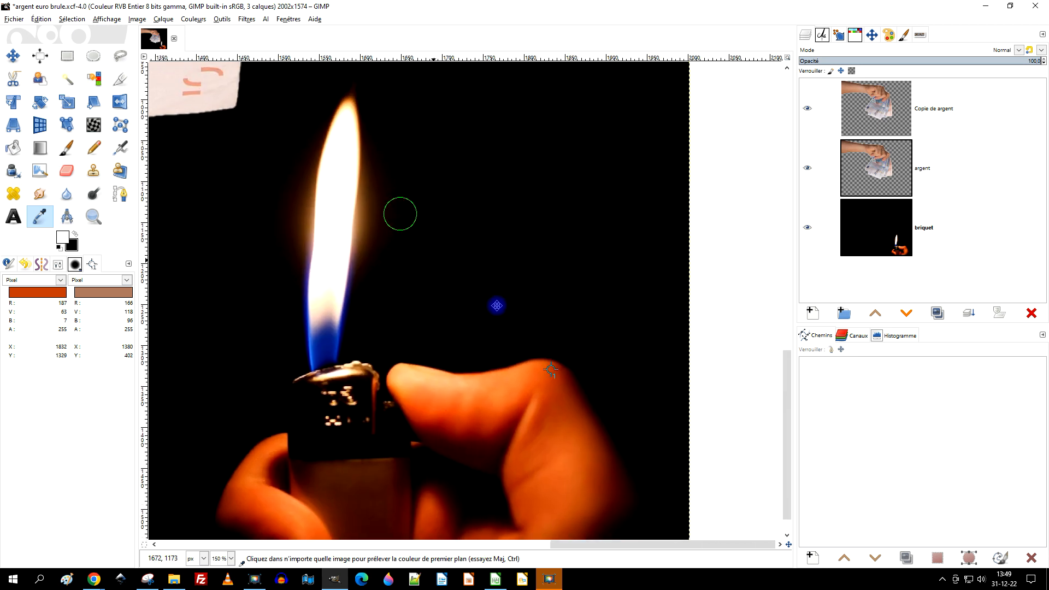
pyautogui.scroll(5, 473, 281)
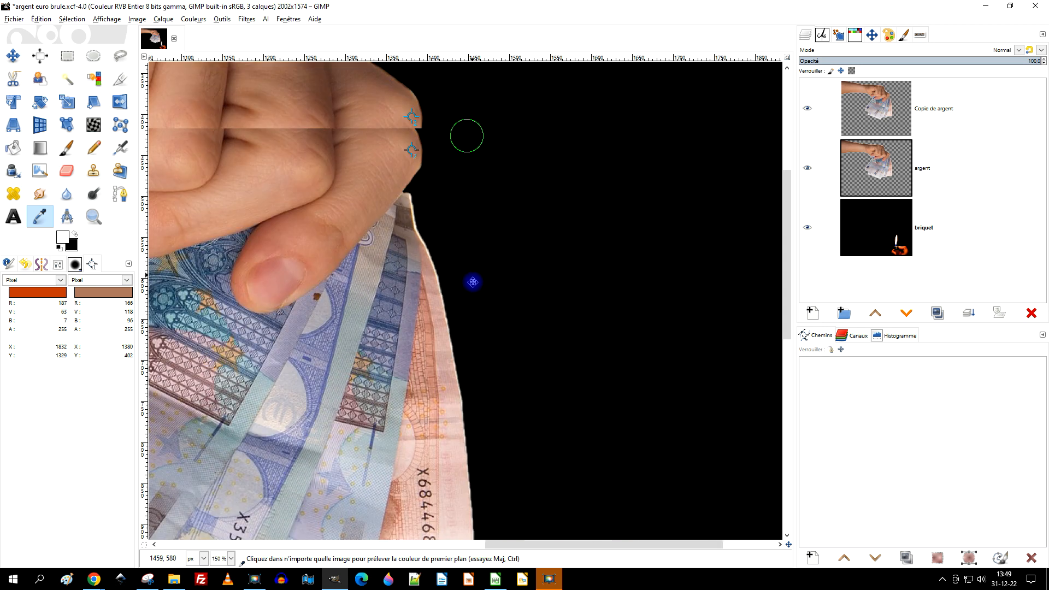
pyautogui.hscroll(-1, 474, 328)
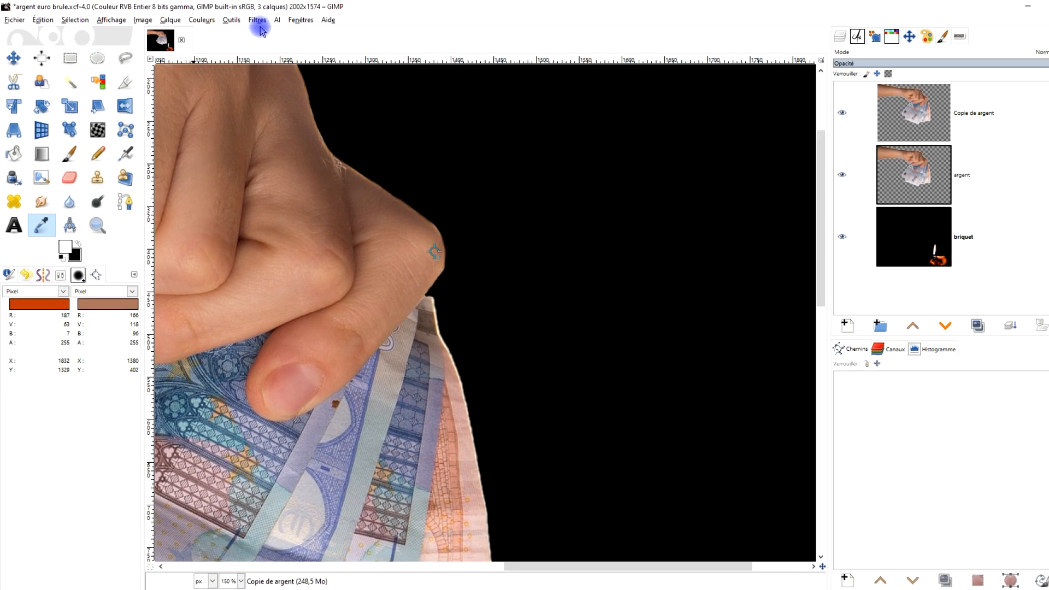
pyautogui.click(211, 21)
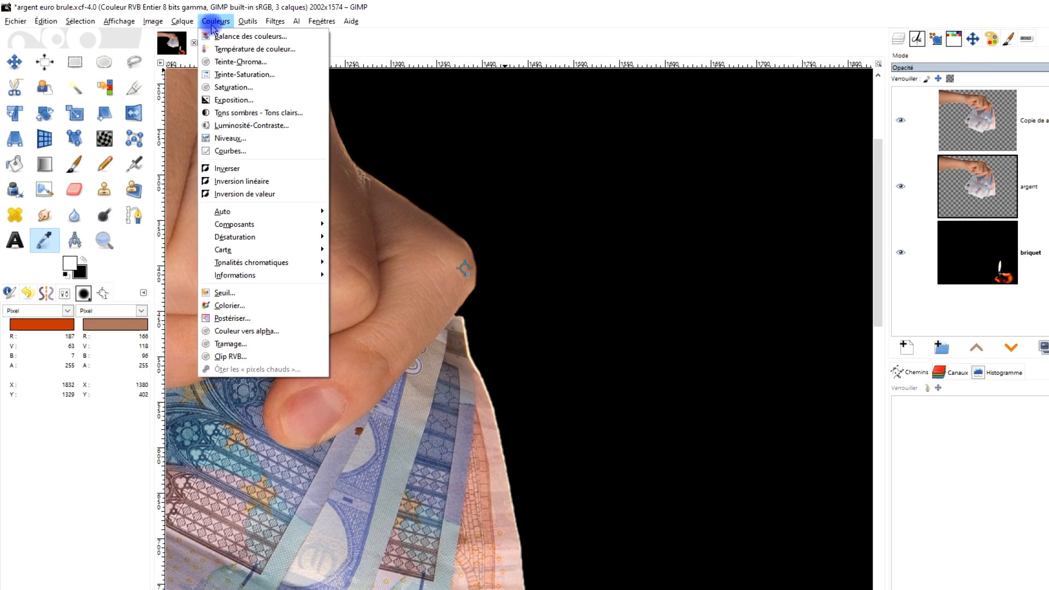
pyautogui.click(252, 148)
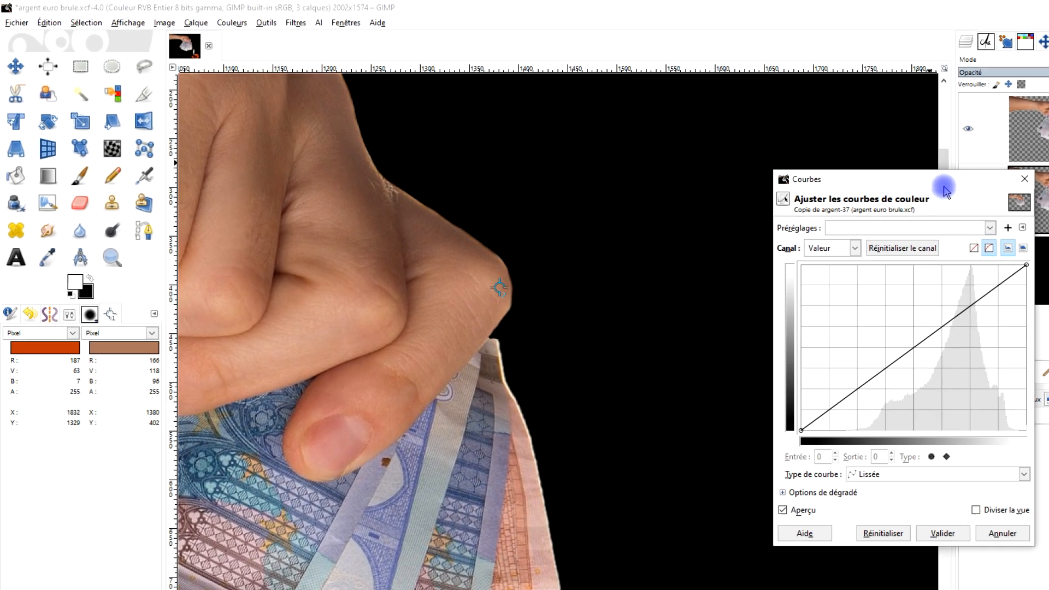
pyautogui.moveTo(940, 177); pyautogui.dragTo(580, 119)
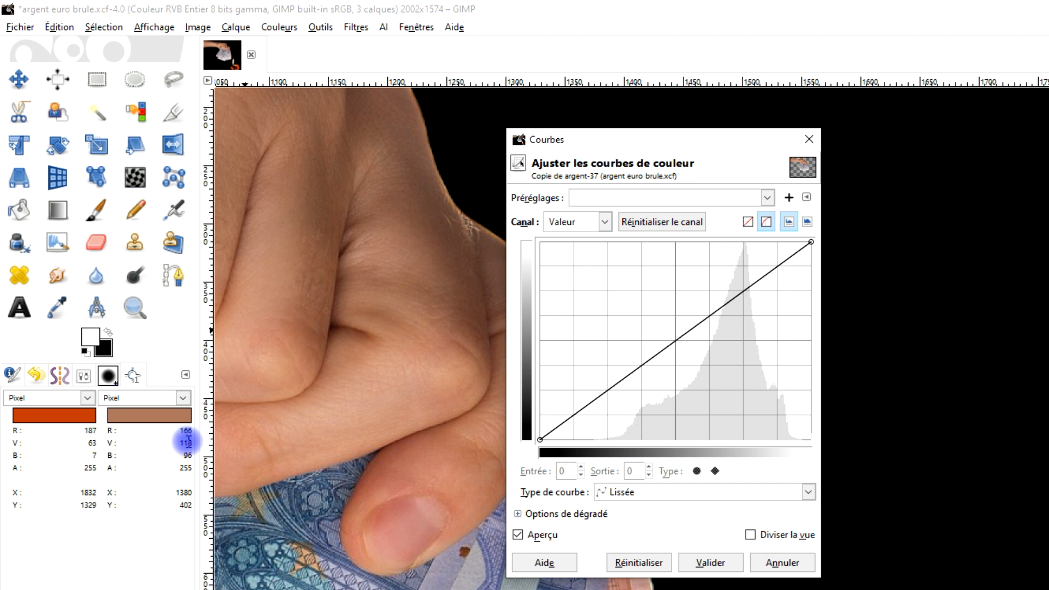
pyautogui.moveTo(623, 141); pyautogui.dragTo(789, 144)
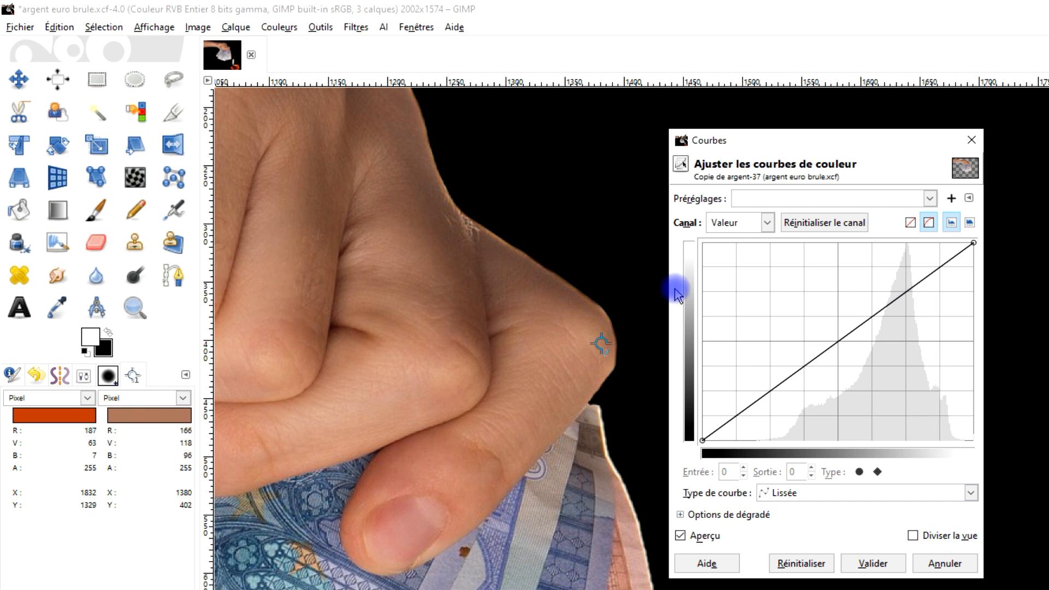
pyautogui.click(765, 223)
pyautogui.click(741, 262)
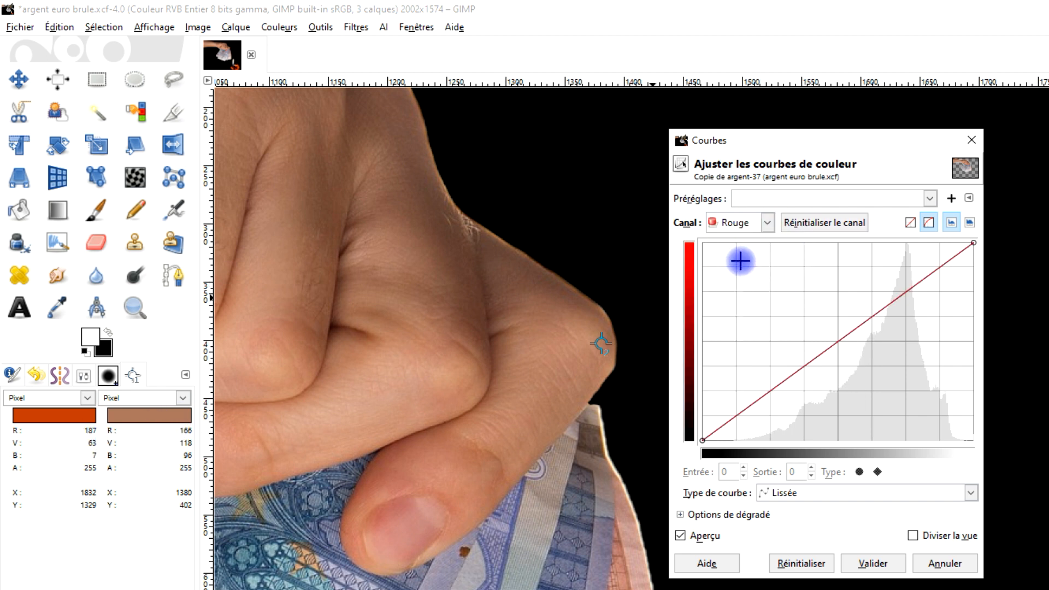
pyautogui.moveTo(838, 343); pyautogui.dragTo(827, 329)
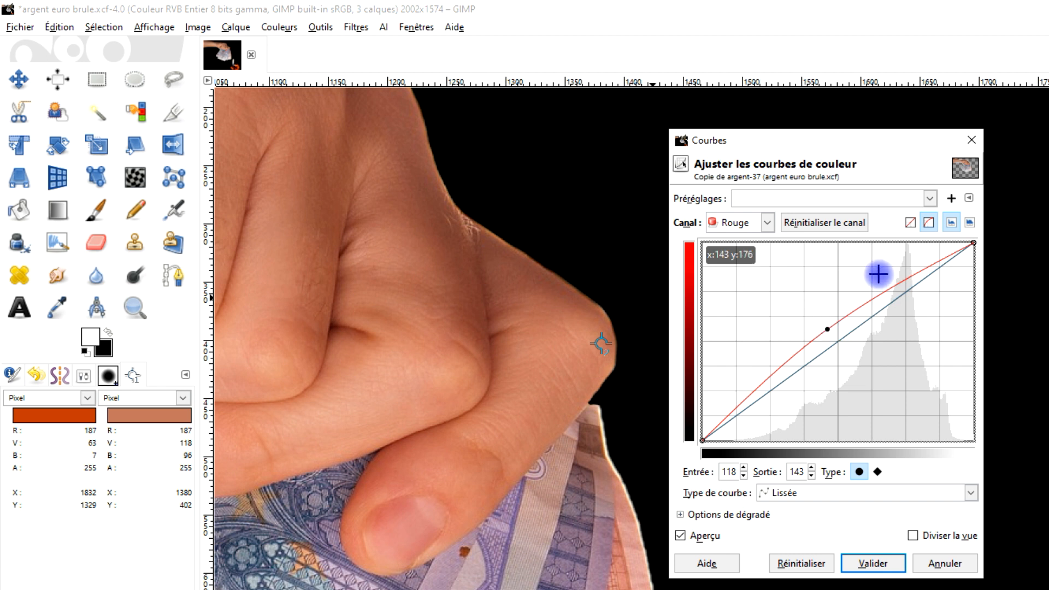
# Lower the green channel curve with a point at input 151, output 92
pyautogui.click(767, 222)
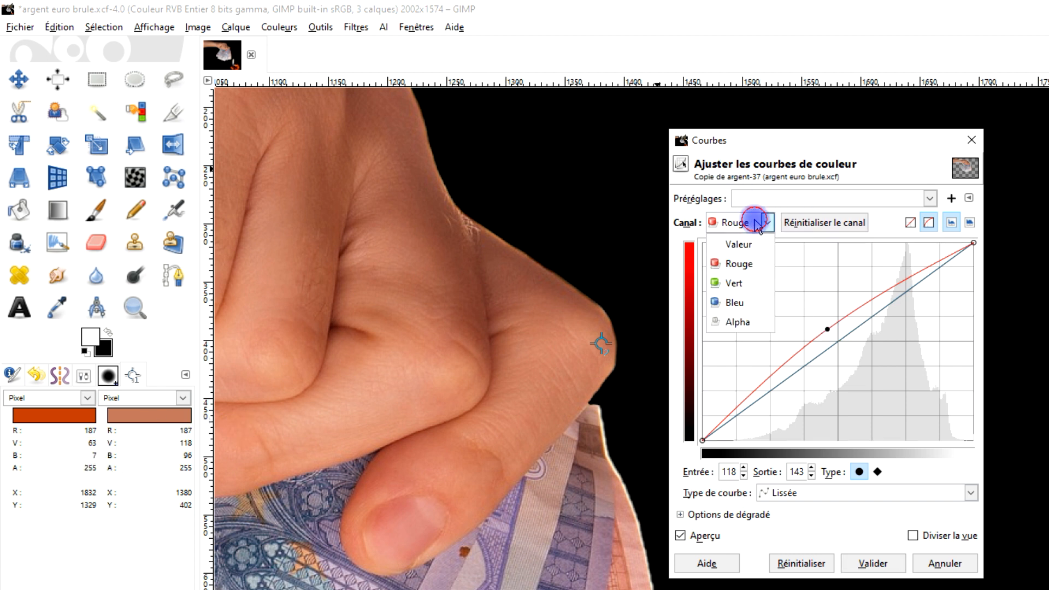
pyautogui.click(734, 283)
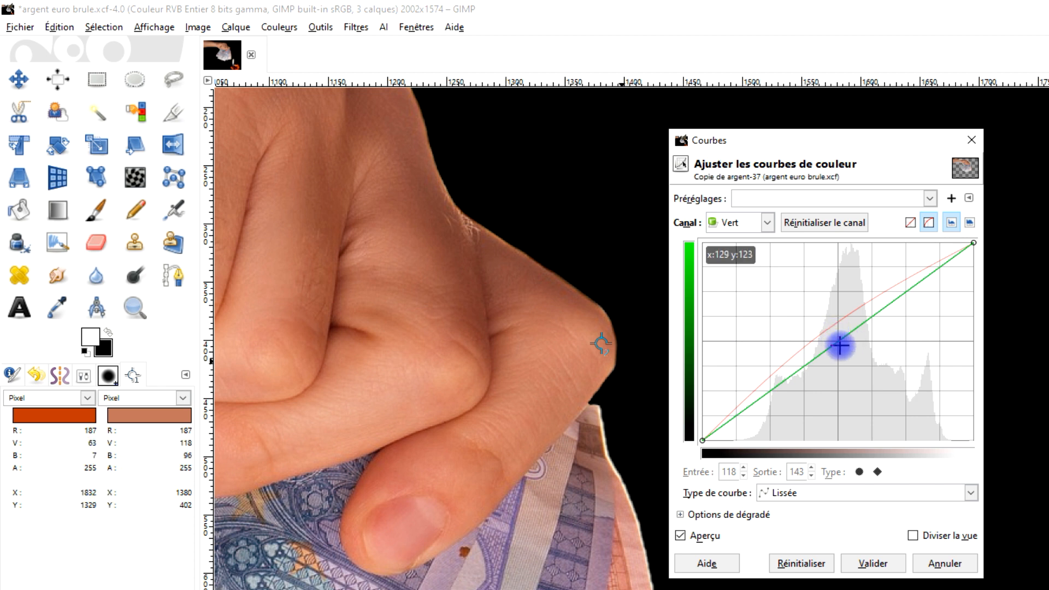
pyautogui.moveTo(839, 342); pyautogui.dragTo(857, 371)
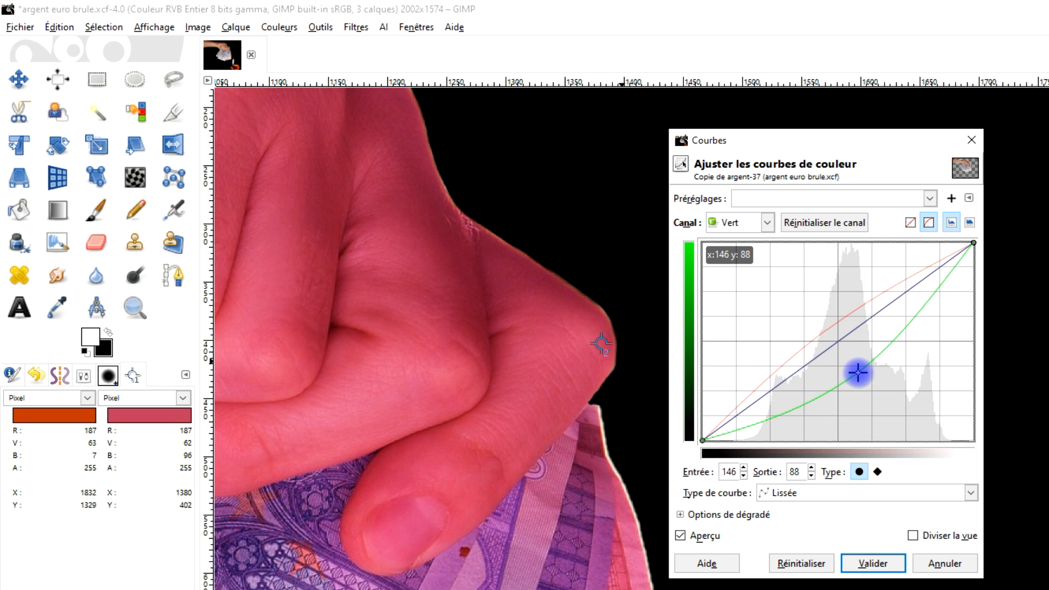
pyautogui.moveTo(858, 372); pyautogui.dragTo(860, 372)
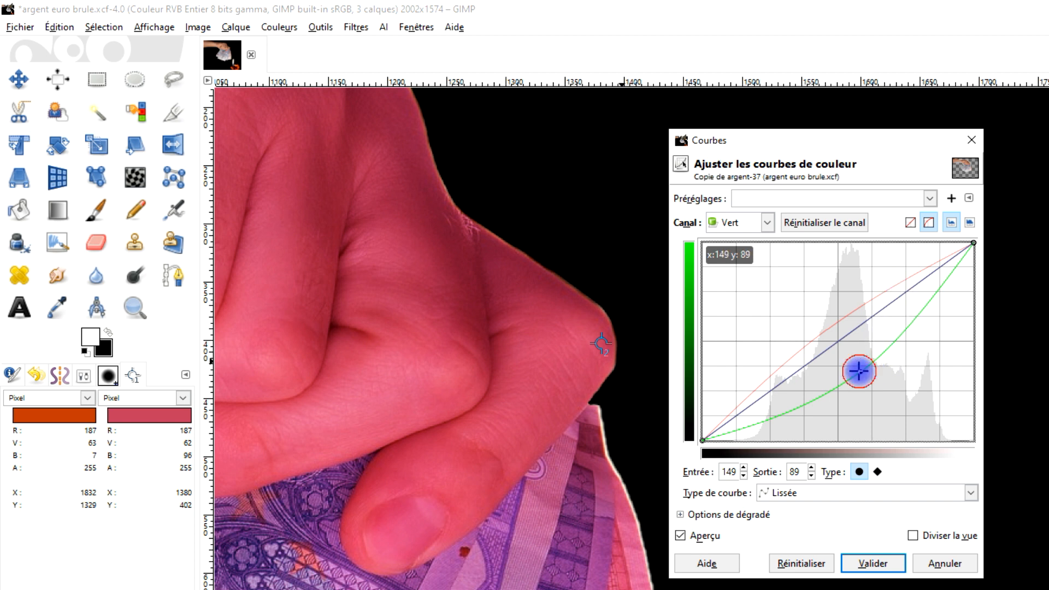
pyautogui.moveTo(859, 371); pyautogui.dragTo(862, 369)
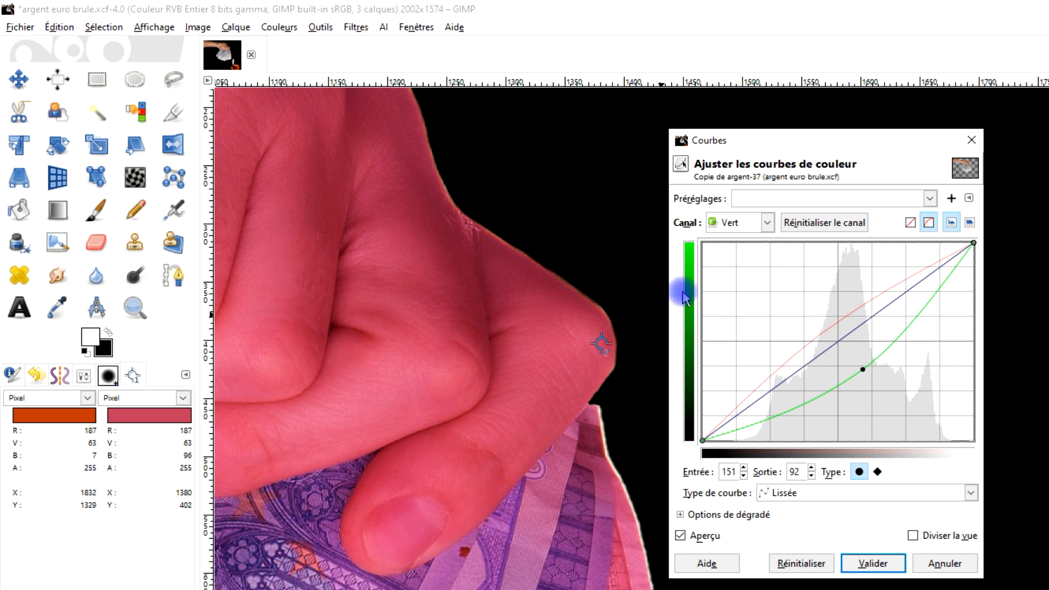
# Lower the blue channel curve with a point at input 183, output 59, and apply the curves adjustment
pyautogui.click(764, 222)
pyautogui.click(733, 305)
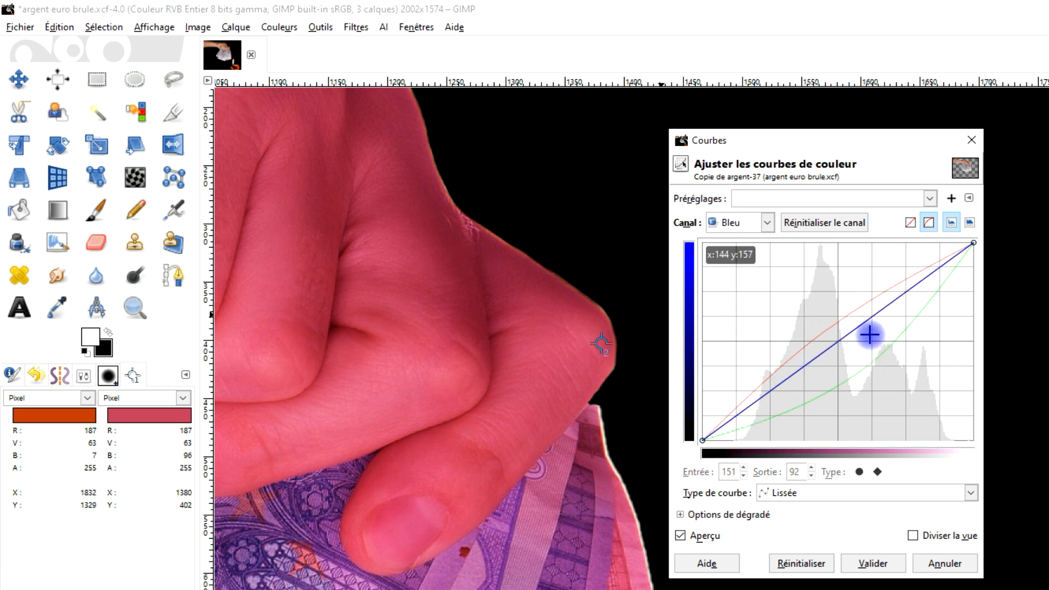
pyautogui.moveTo(837, 342); pyautogui.dragTo(870, 383)
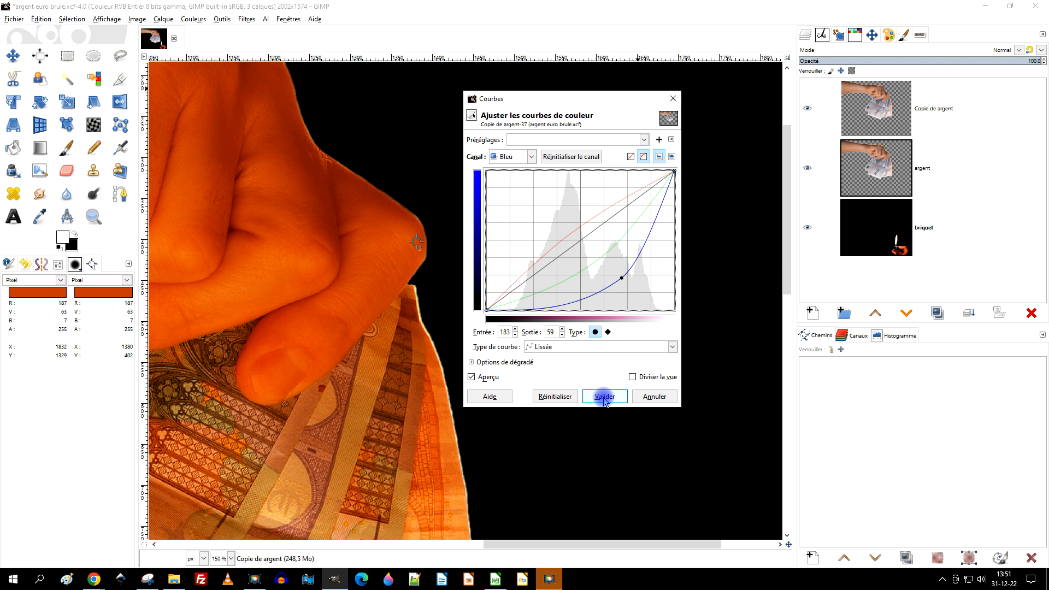
pyautogui.click(604, 396)
# Set the blend mode of the Copie de argent layer to Lumière douce
pyautogui.scroll(-4, 590, 246)
pyautogui.scroll(2, 612, 328)
pyautogui.scroll(-2, 613, 328)
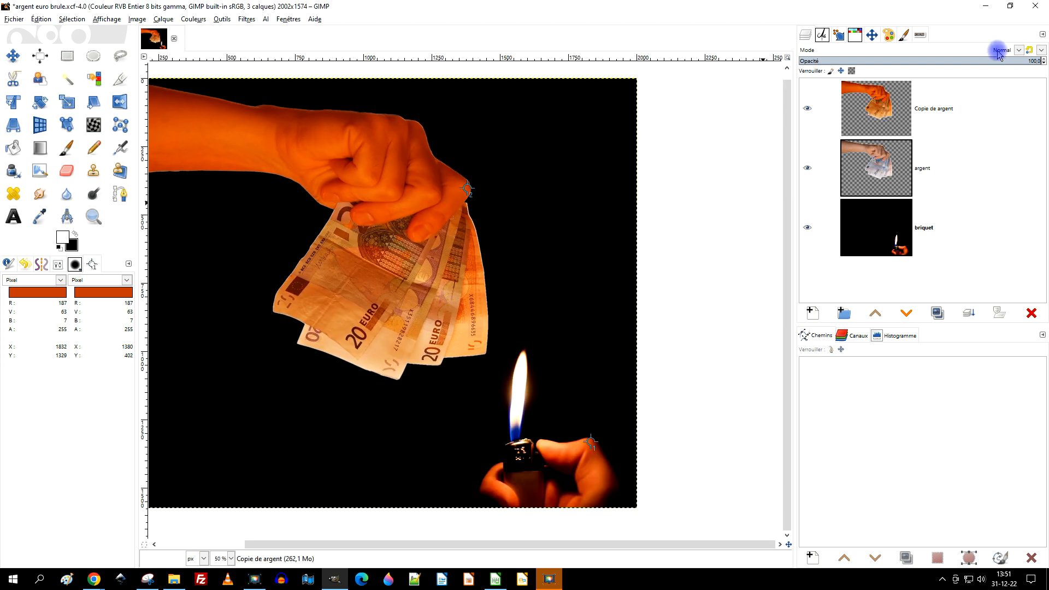
pyautogui.click(999, 51)
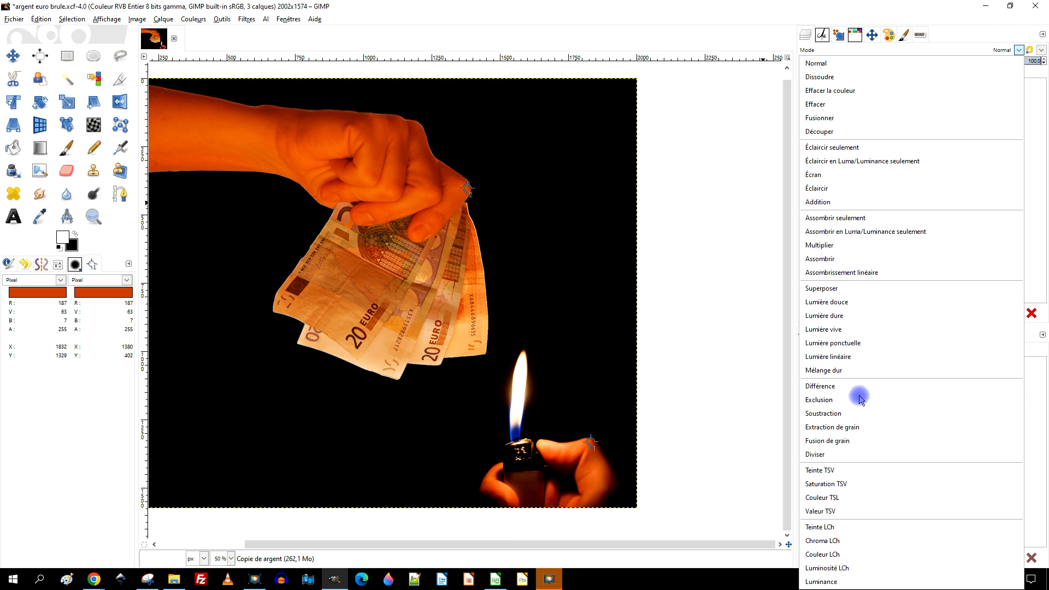
pyautogui.click(862, 304)
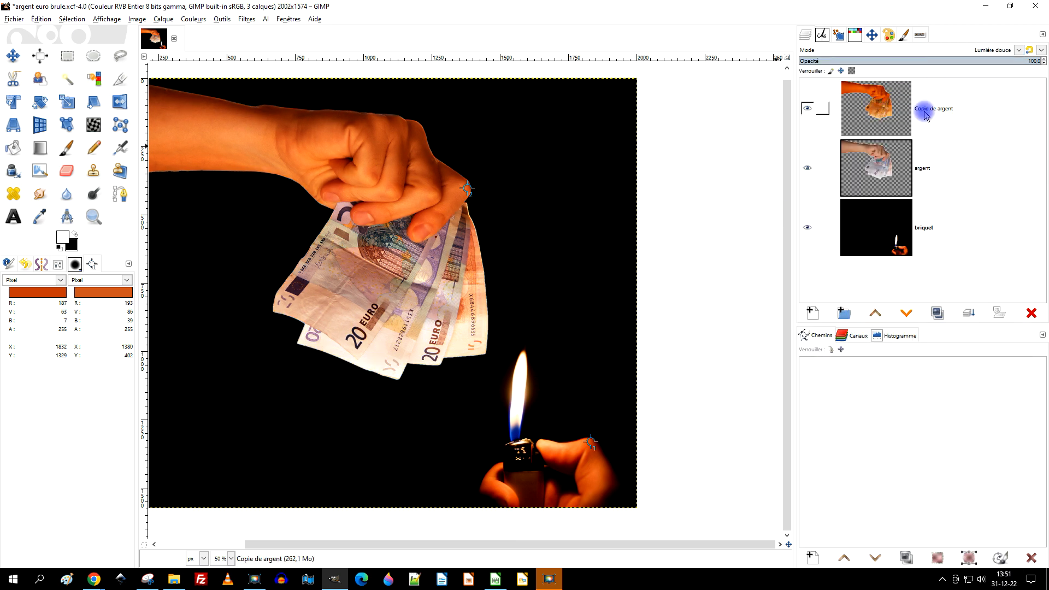
# Rename the Copie de argent layer as "argent Point d'échantillonage"
pyautogui.doubleClick(949, 111)
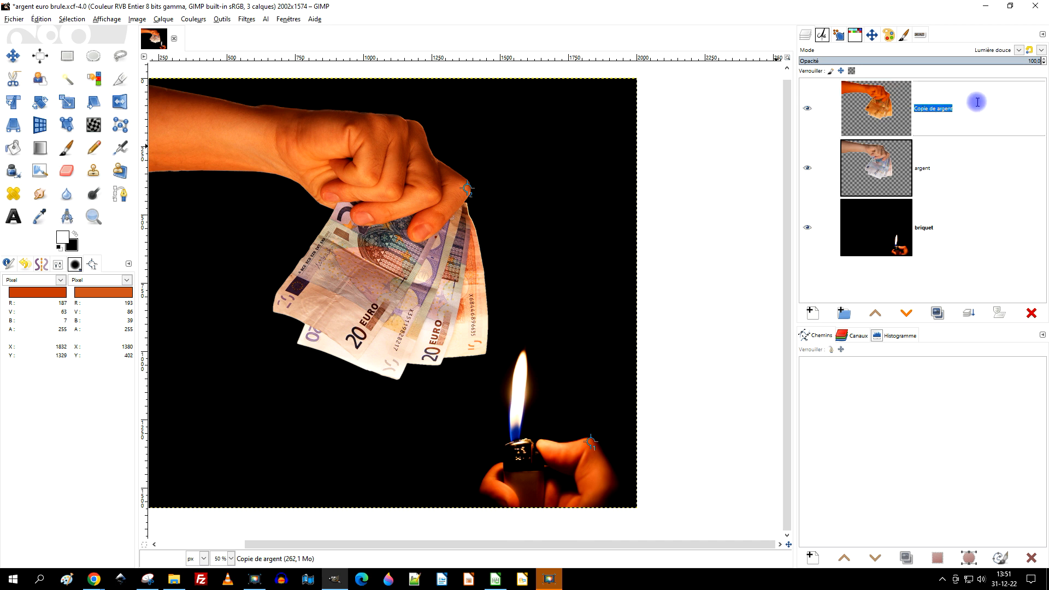
pyautogui.write('argent Point d')
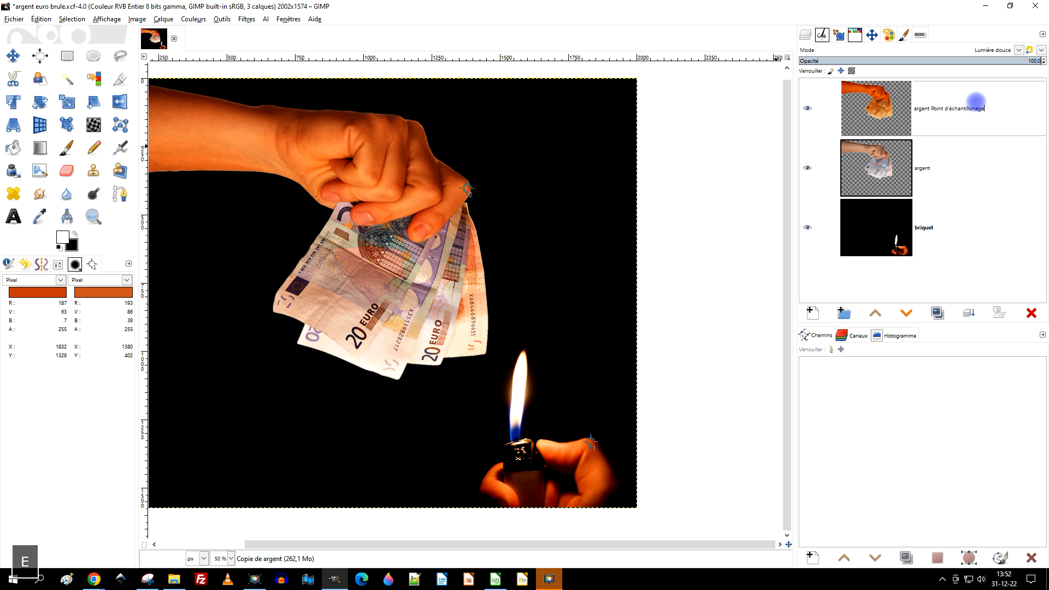
pyautogui.write("'échantillonage")
pyautogui.press('Return')
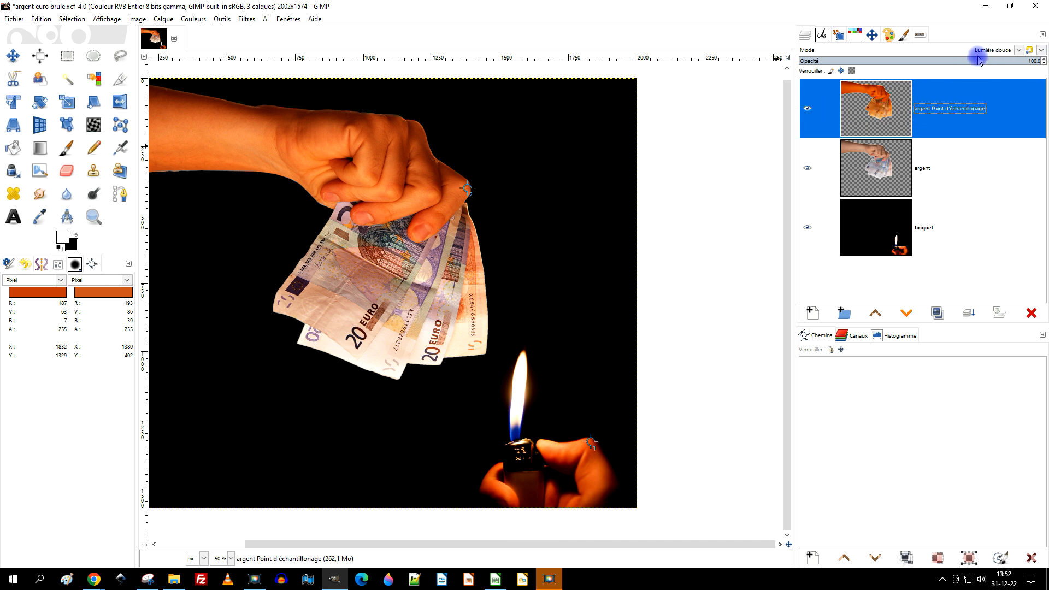
# Hide and show the argent Point d'échantillonage layer to compare the hand with and without the colour correction
pyautogui.click(808, 109)
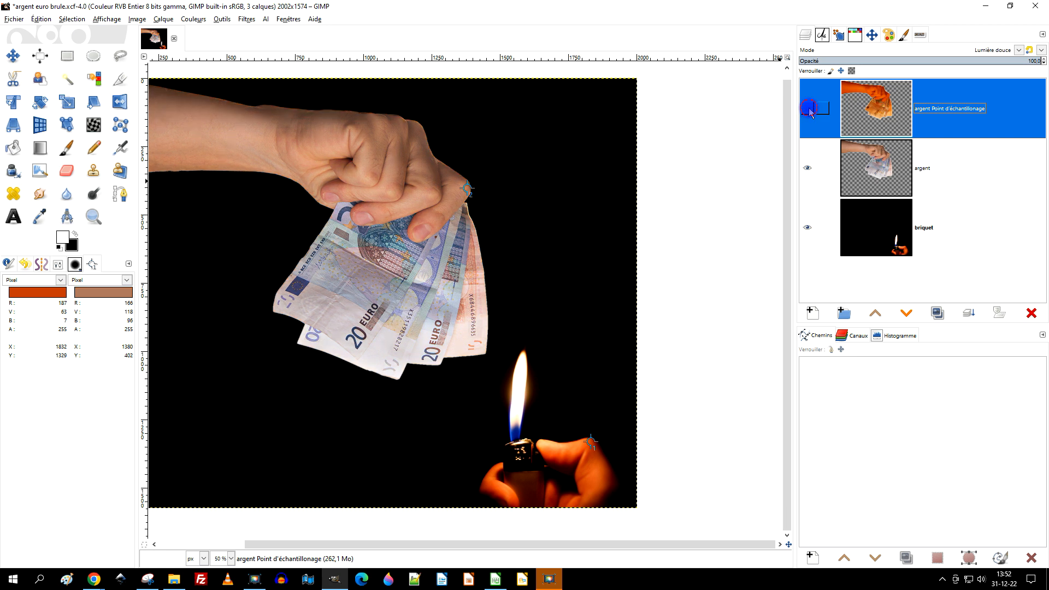
pyautogui.click(808, 108)
pyautogui.moveTo(398, 160); pyautogui.dragTo(481, 160)
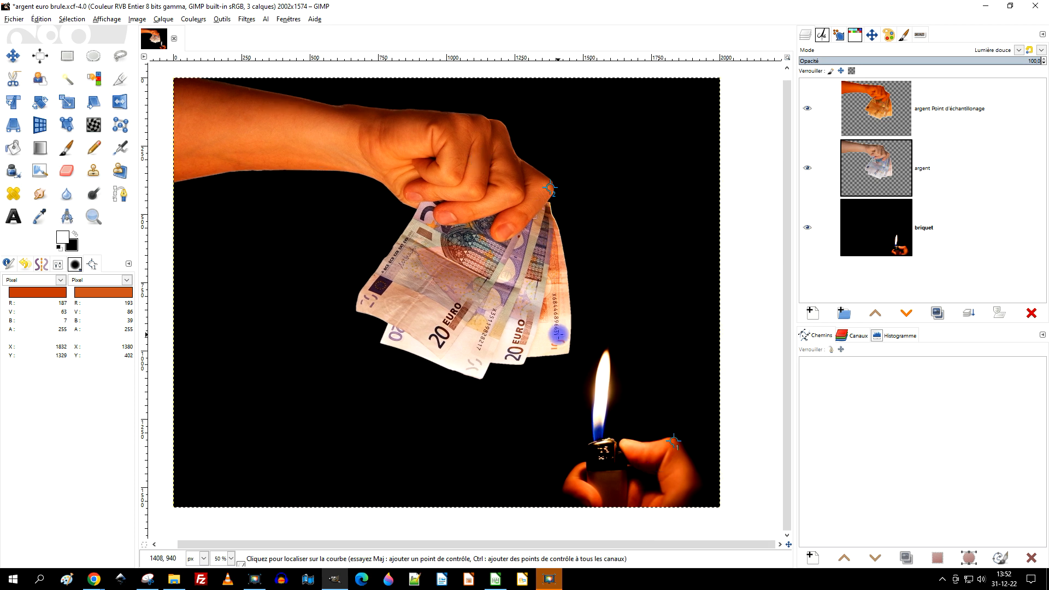
# Create a new layer group above the argent Point d'échantillonage layer and name it "MAINS ET ARGENT"
pyautogui.click(886, 107)
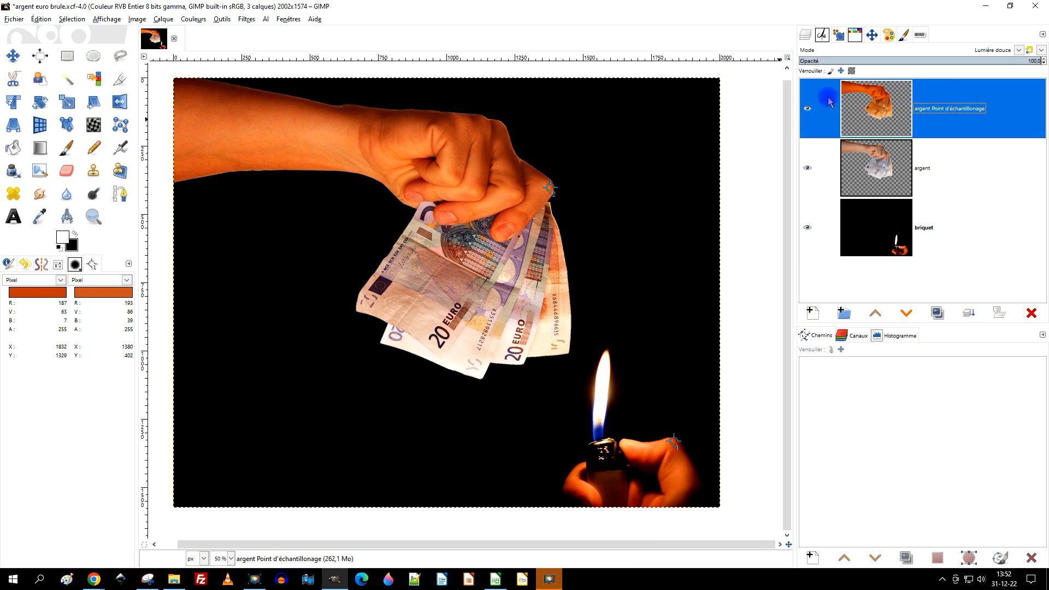
pyautogui.click(845, 314)
pyautogui.doubleClick(937, 109)
pyautogui.press('capslock')
pyautogui.write('MAINS ')
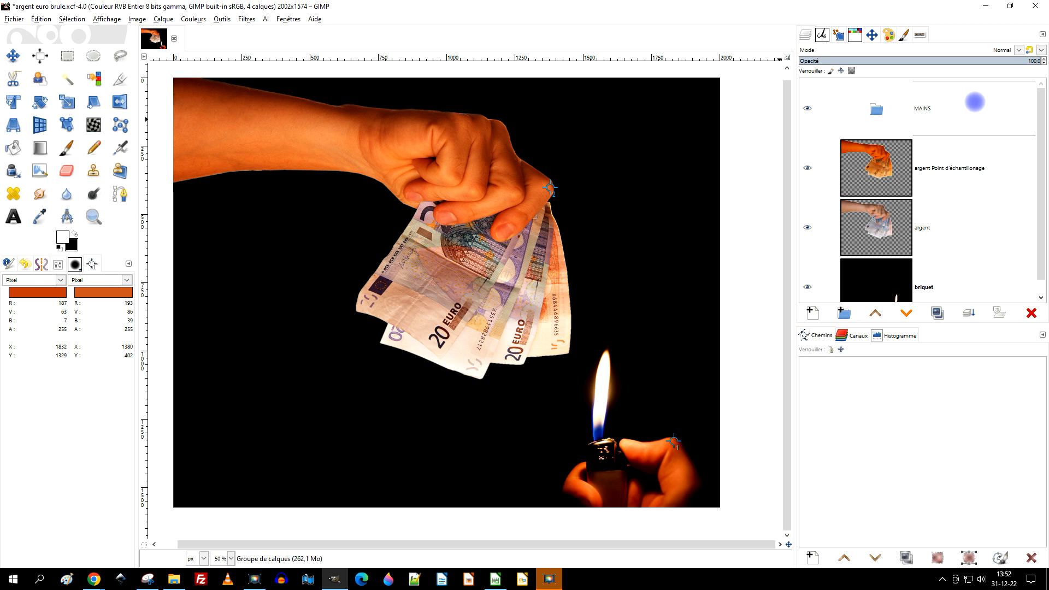
pyautogui.write('ET ARGEN')
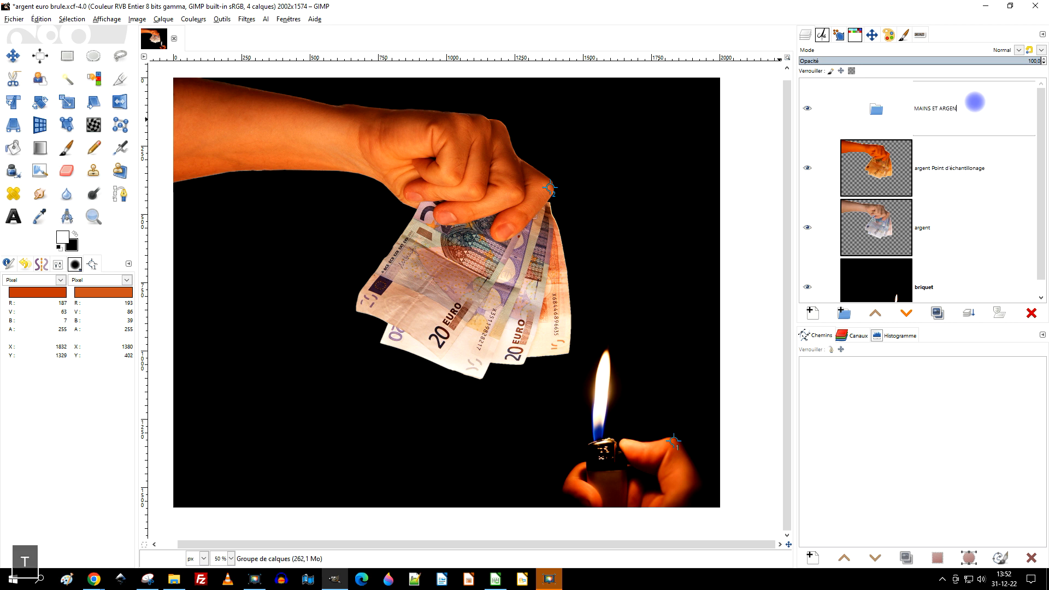
pyautogui.write('T')
pyautogui.press('Return')
# Move the argent Point d'échantillonage and argent layers into the MAINS ET ARGENT group and set the group's mode to Outrepasser
pyautogui.moveTo(876, 179); pyautogui.dragTo(909, 133)
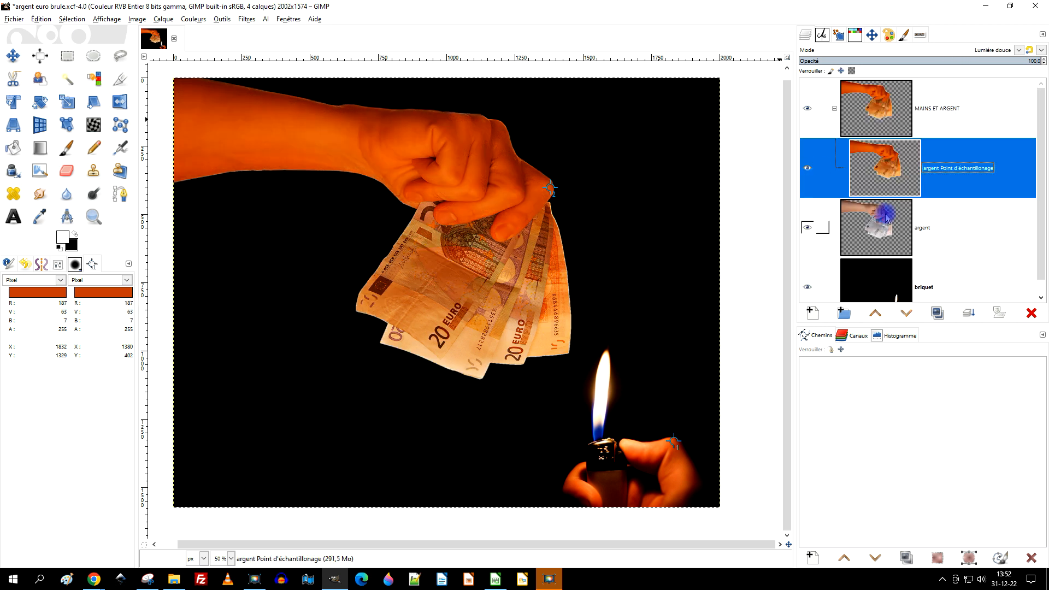
pyautogui.moveTo(876, 226); pyautogui.dragTo(905, 157)
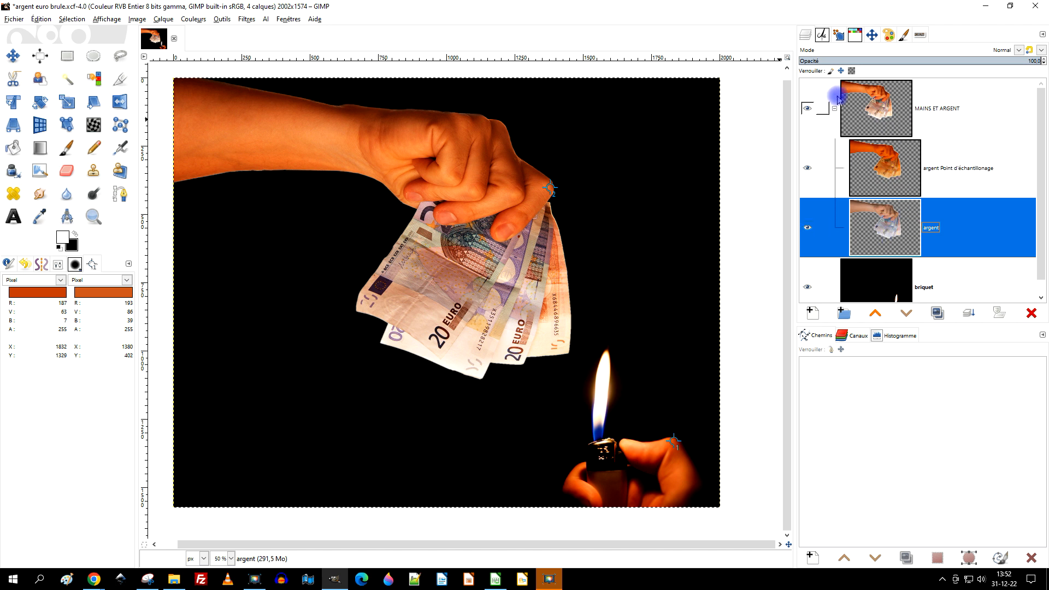
pyautogui.click(856, 112)
pyautogui.rightClick(871, 96)
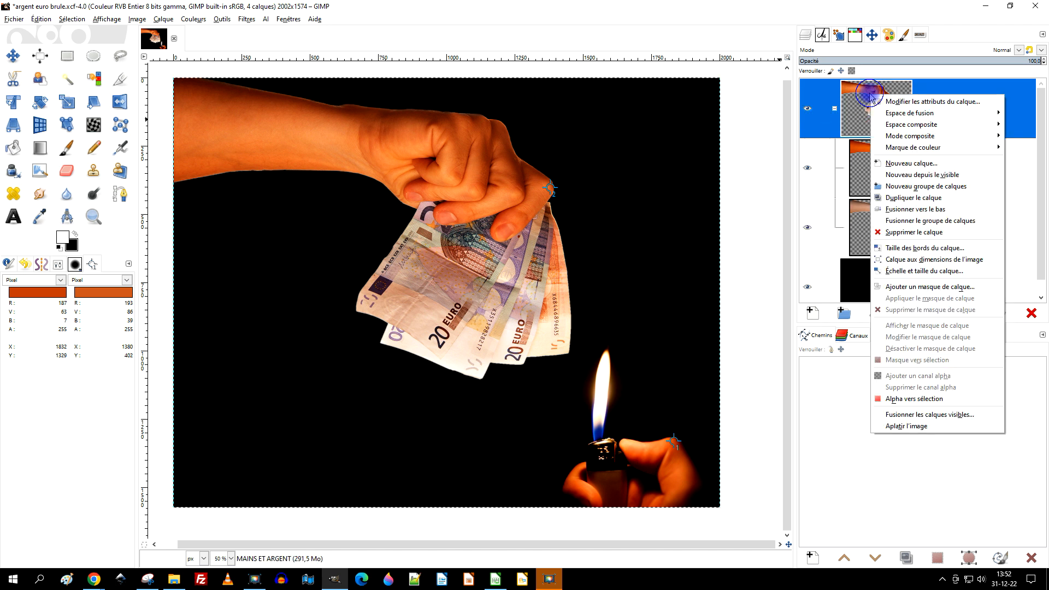
pyautogui.click(936, 102)
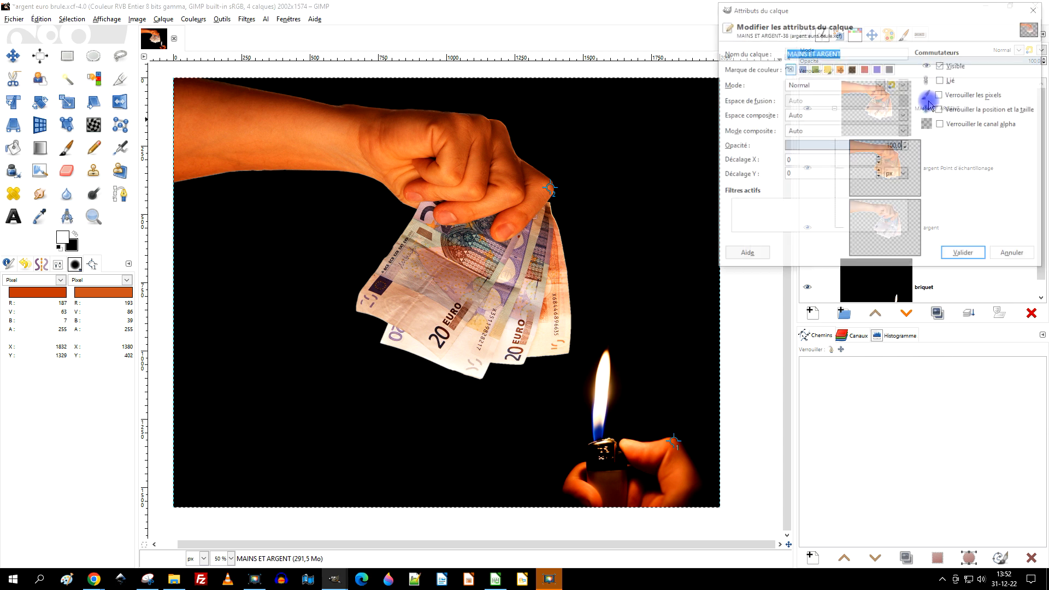
pyautogui.click(825, 87)
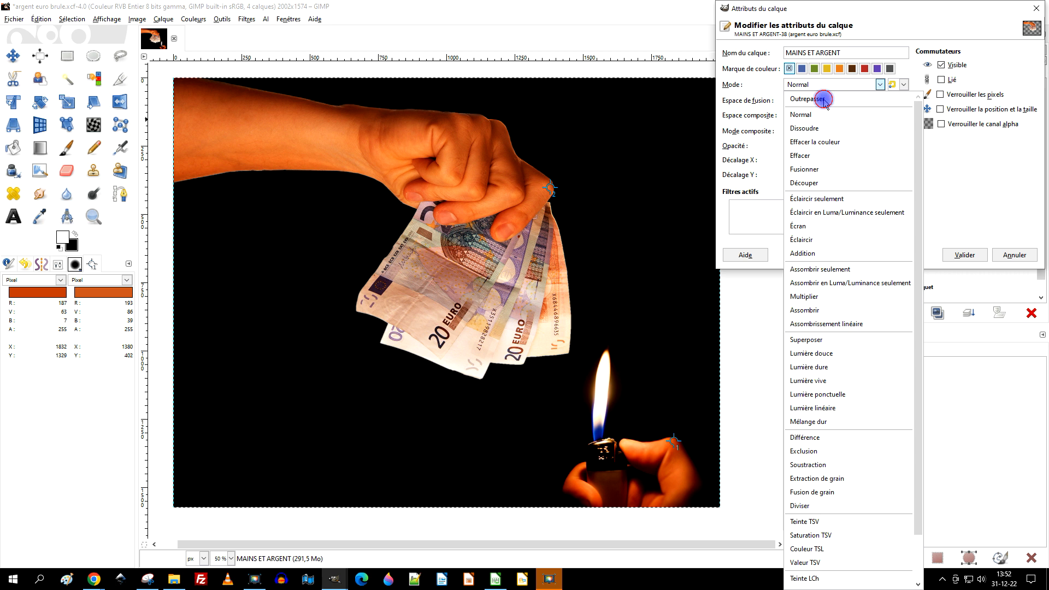
pyautogui.click(824, 100)
pyautogui.click(963, 254)
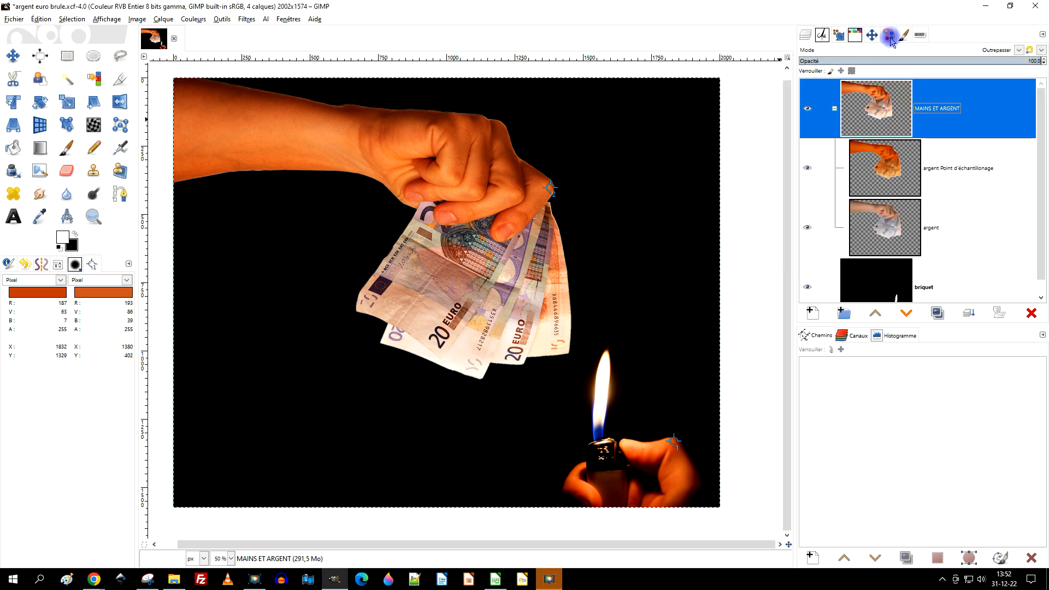
pyautogui.click(835, 109)
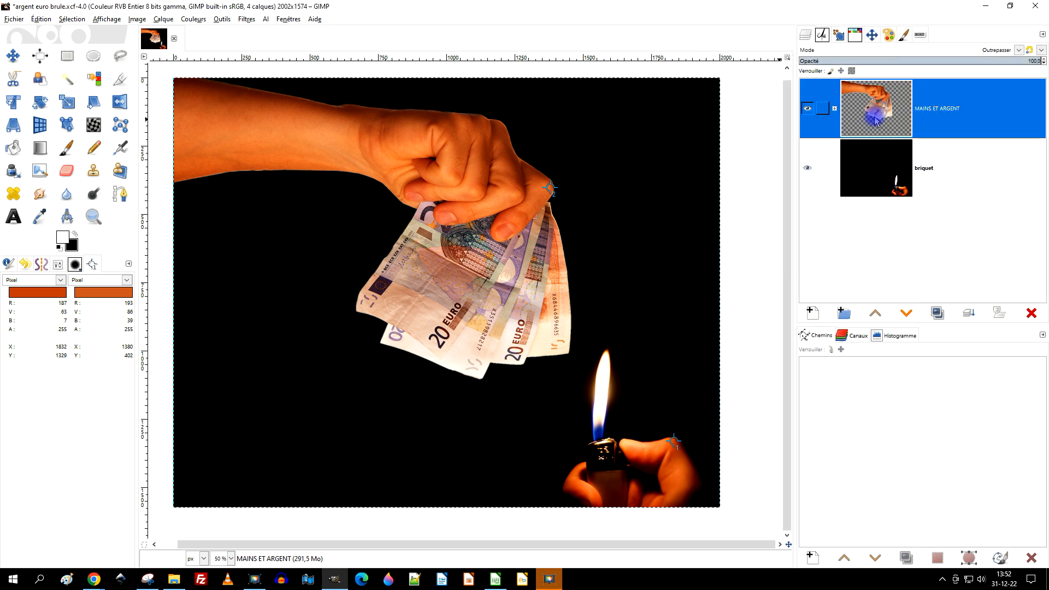
pyautogui.click(835, 110)
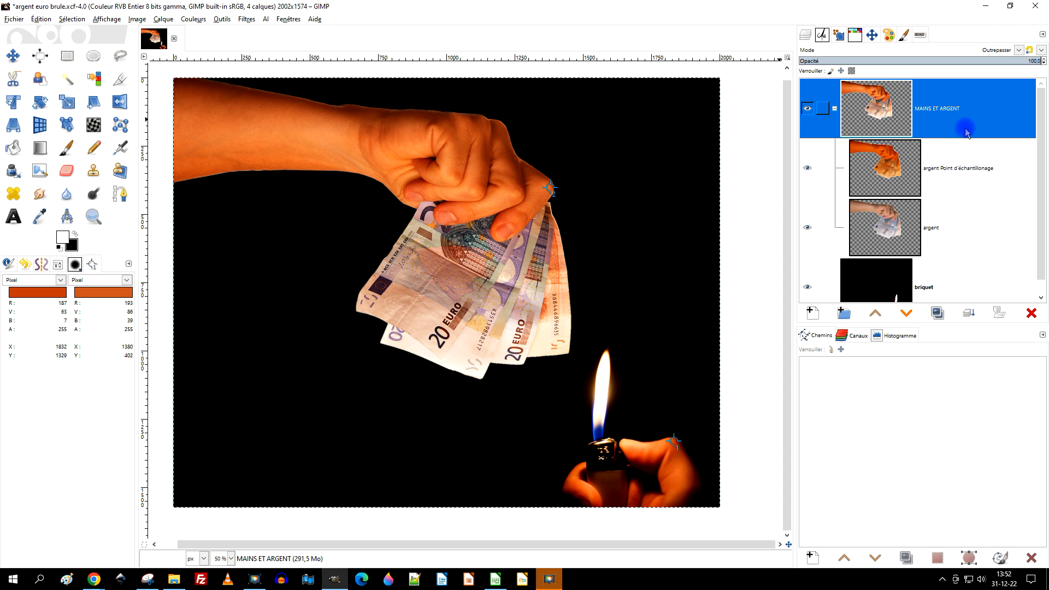
# Create a new transparent layer named "ombre mains" above the argent Point d'échantillonage layer inside the group
pyautogui.click(894, 179)
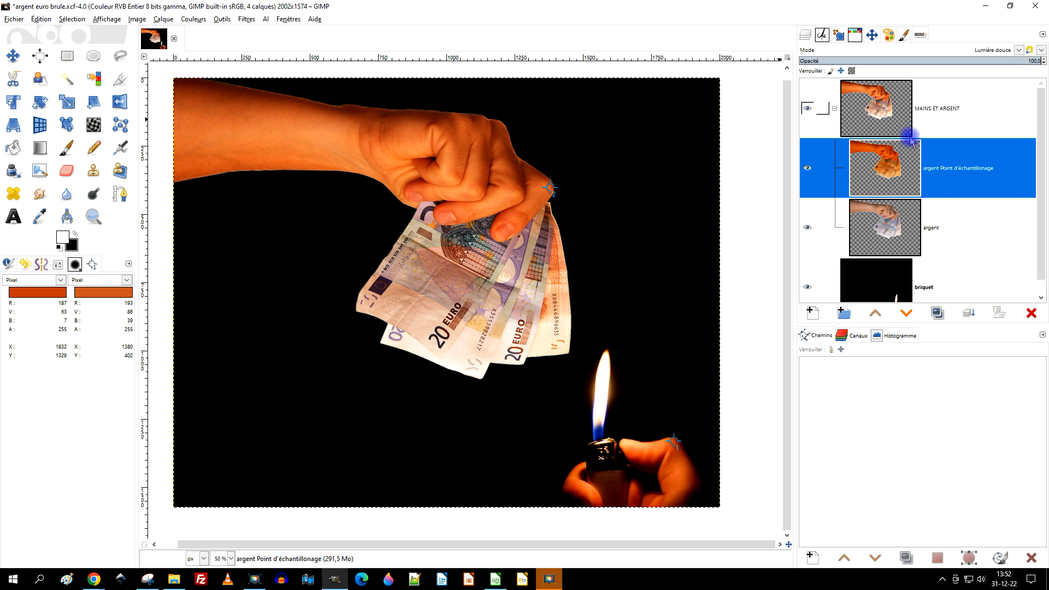
pyautogui.click(814, 314)
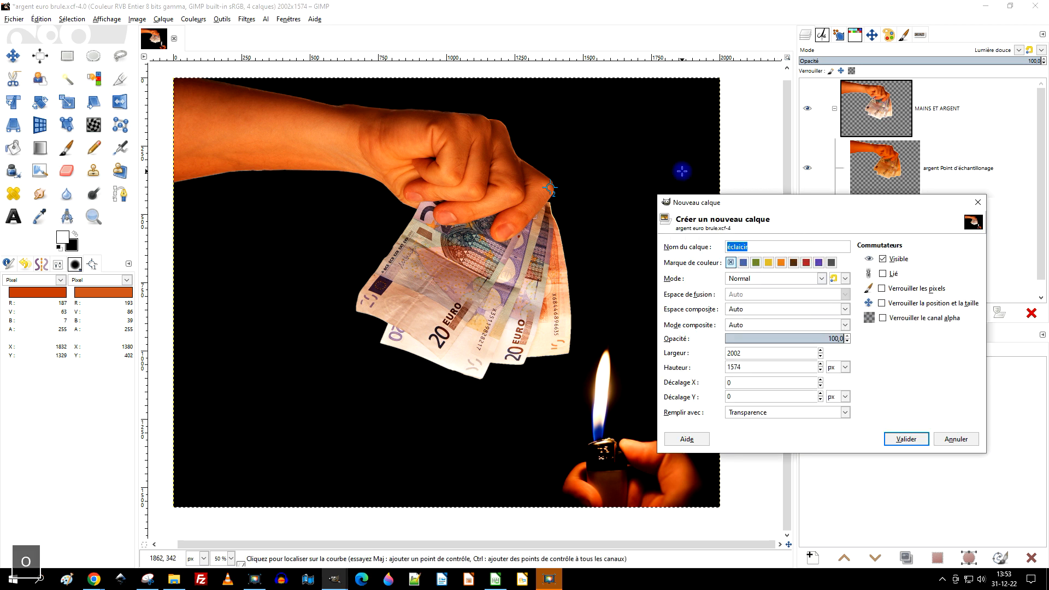
pyautogui.write('ombre mains')
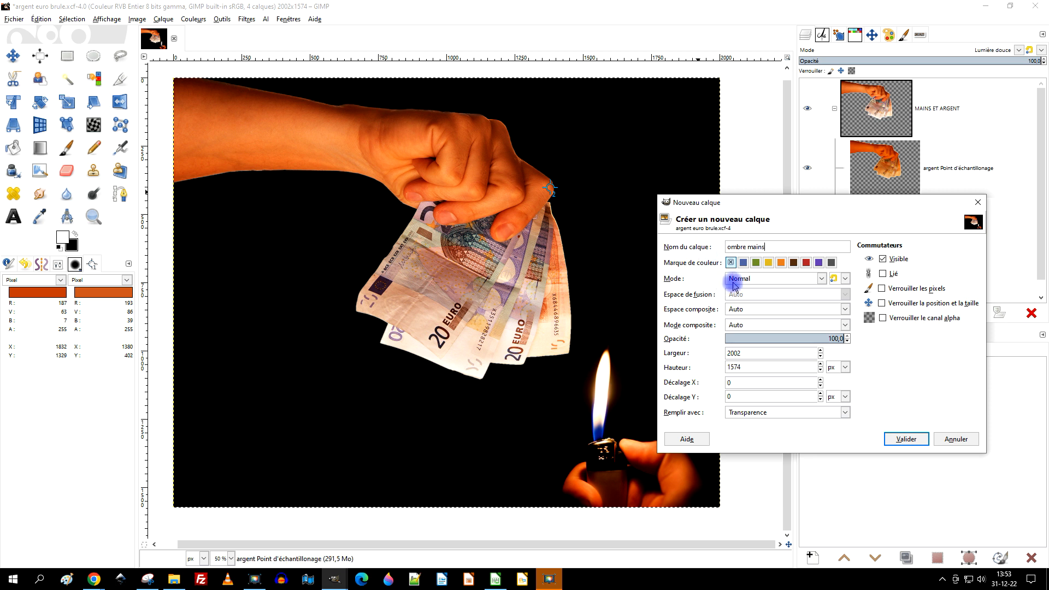
pyautogui.click(812, 414)
pyautogui.click(920, 413)
pyautogui.click(906, 438)
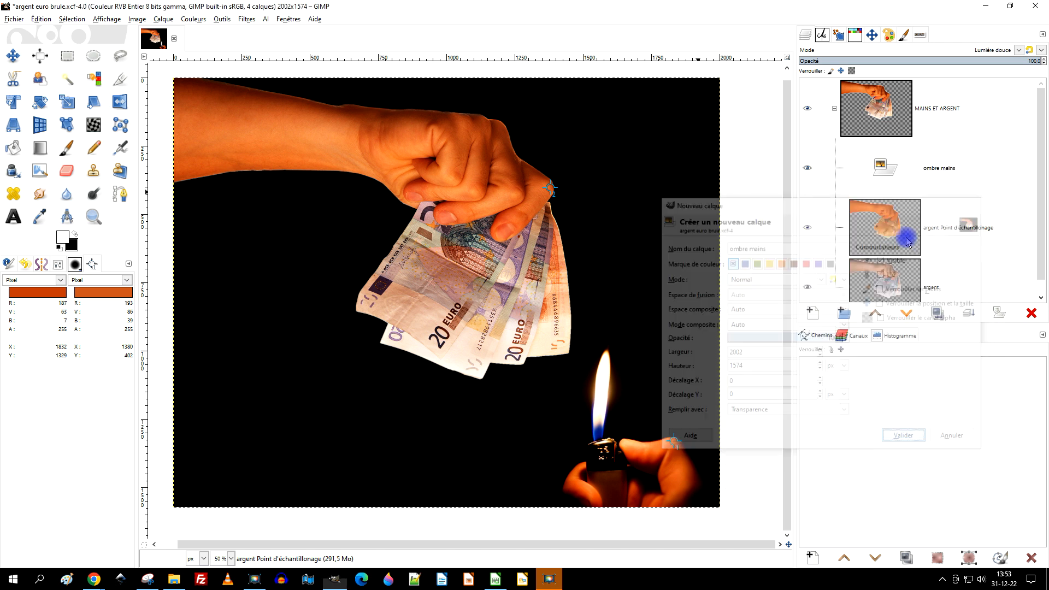
# Remove both colour sample points, on the knuckle above the banknotes and on the hand holding the lighter, from the image
pyautogui.click(67, 148)
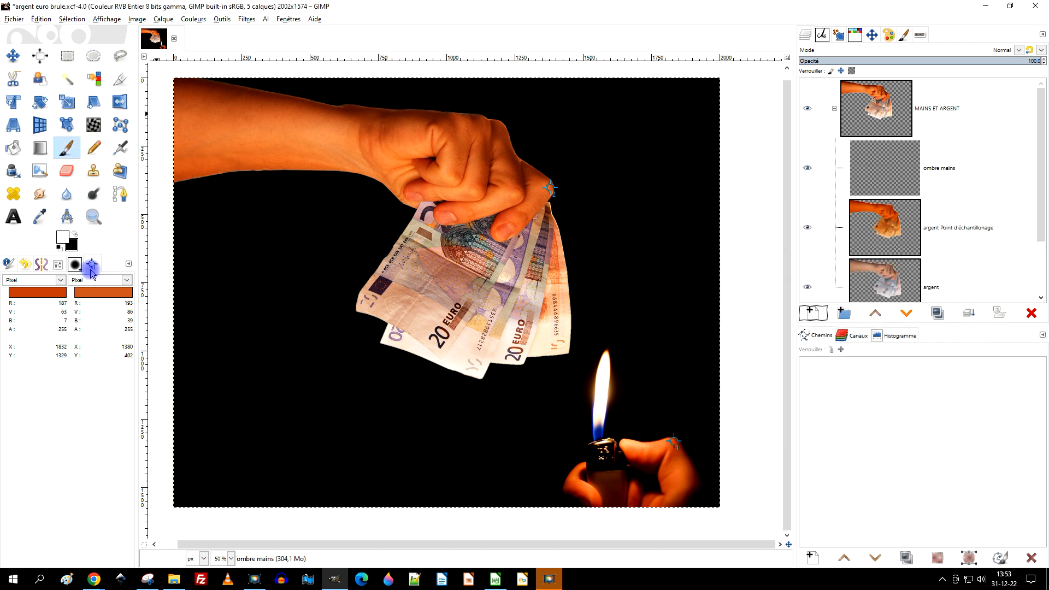
pyautogui.click(59, 265)
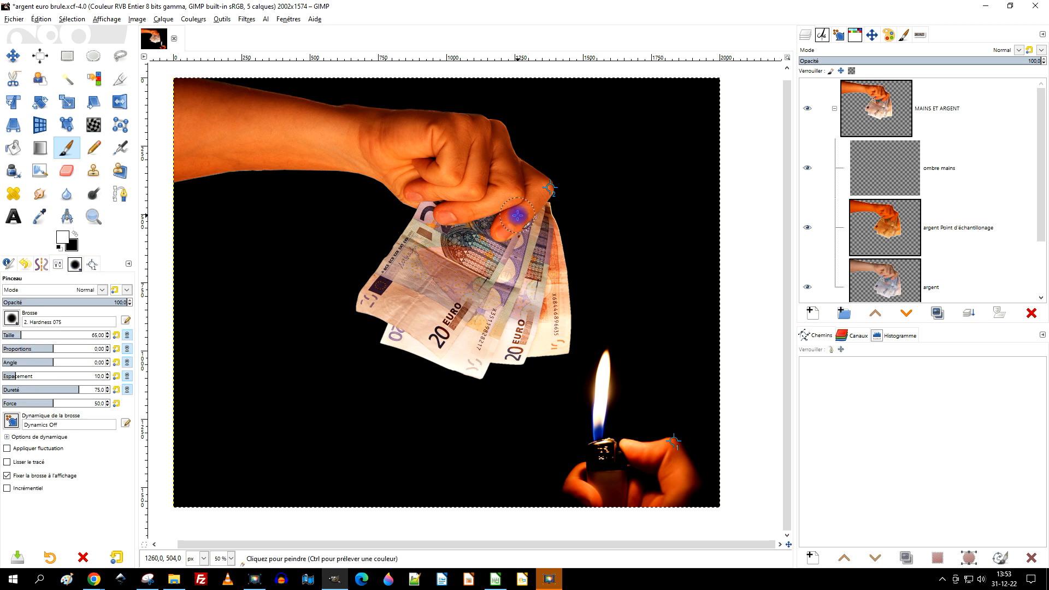
pyautogui.click(92, 264)
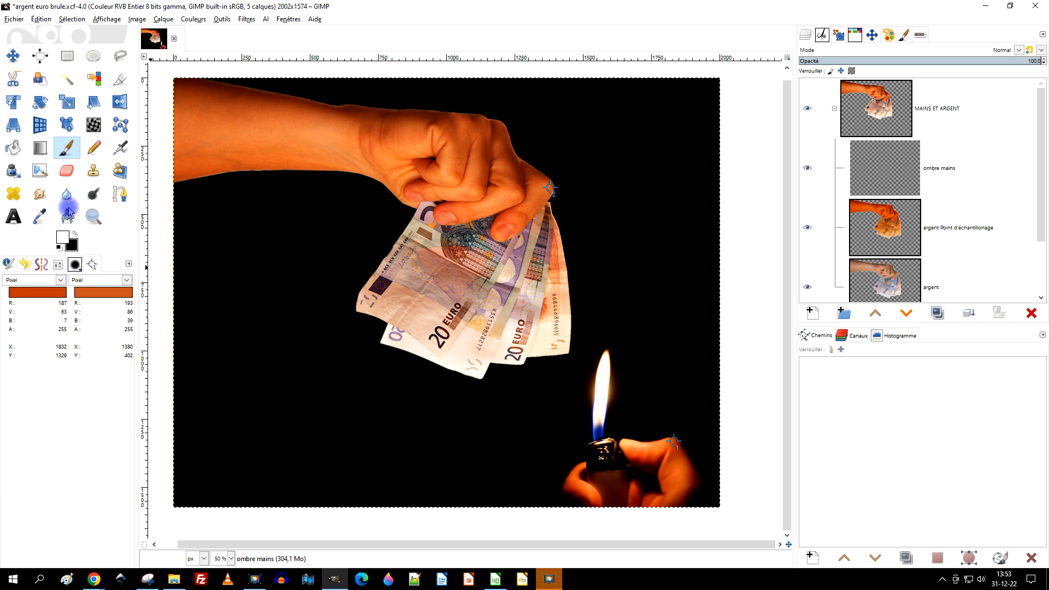
pyautogui.click(41, 218)
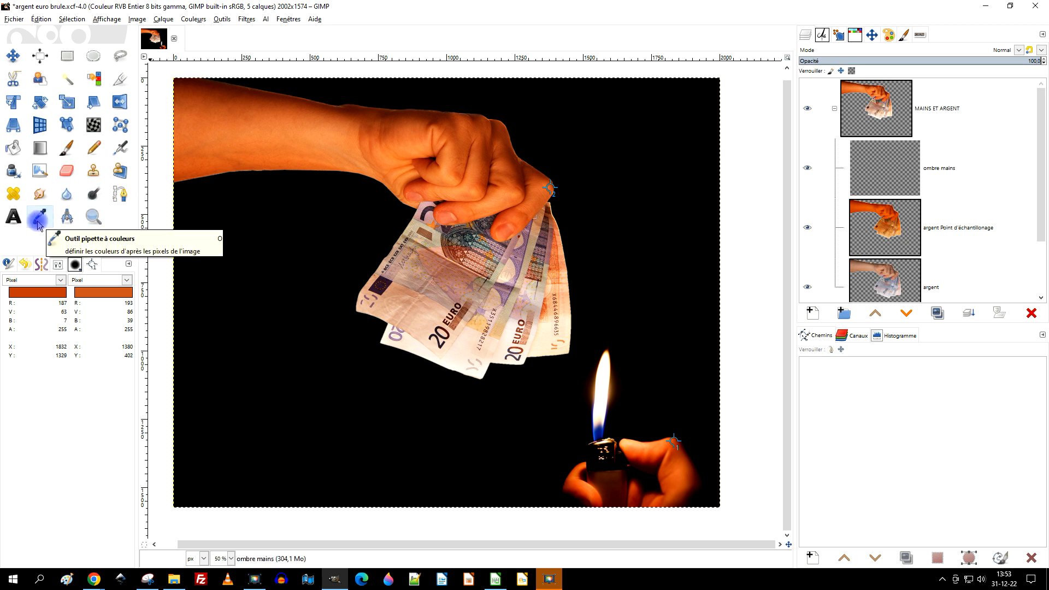
pyautogui.scroll(5, 564, 204)
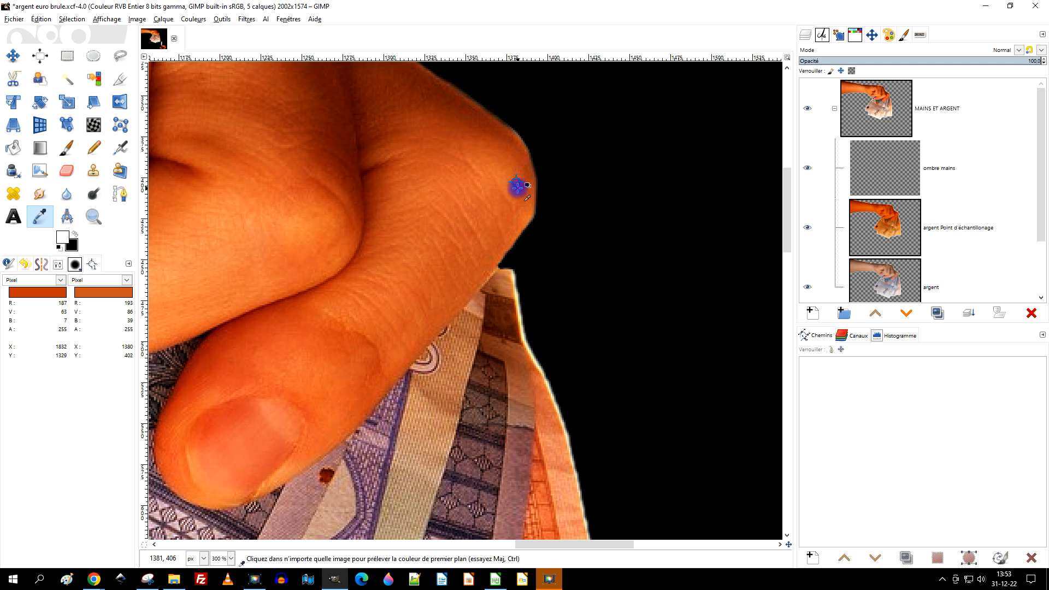
pyautogui.moveTo(515, 183); pyautogui.dragTo(540, 58)
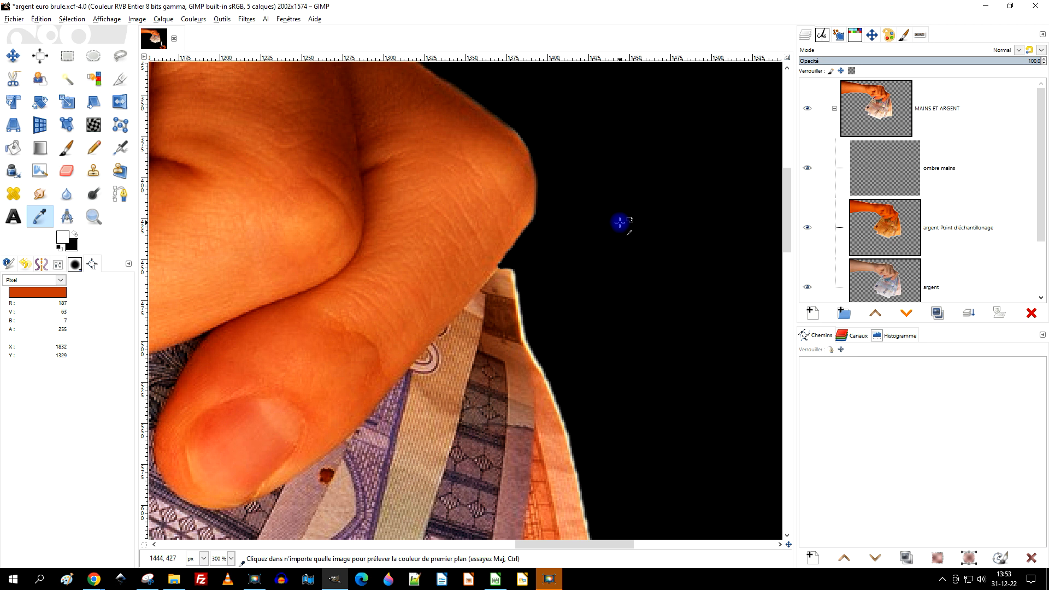
pyautogui.scroll(-5, 617, 219)
pyautogui.keyDown('ctrl'); pyautogui.scroll(-3, 617, 220); pyautogui.keyUp('ctrl')
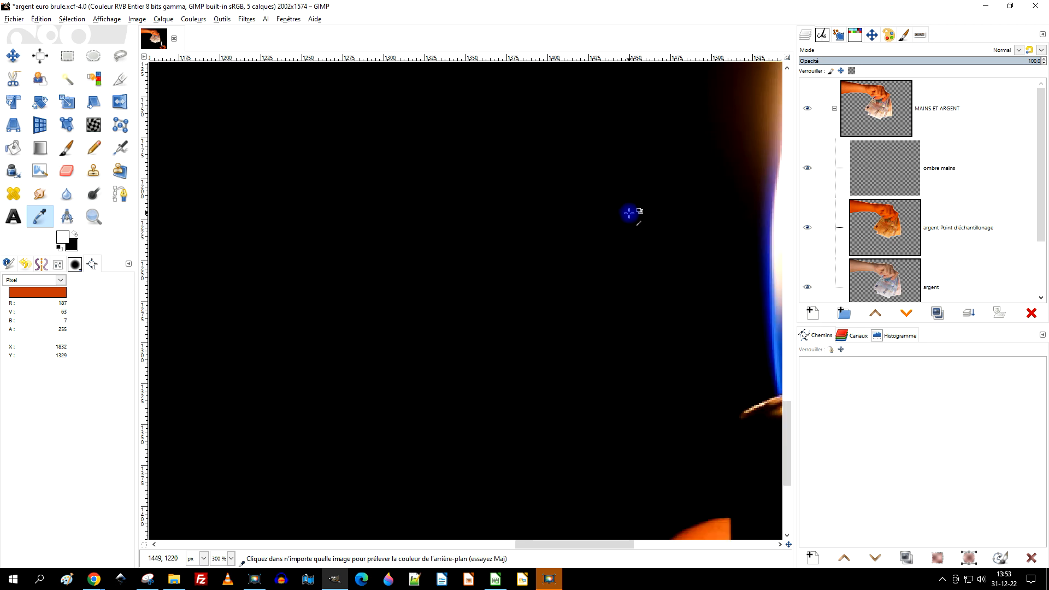
pyautogui.moveTo(648, 231); pyautogui.dragTo(398, 317)
pyautogui.moveTo(583, 361); pyautogui.dragTo(134, 272)
pyautogui.keyDown('ctrl'); pyautogui.scroll(-3, 393, 144); pyautogui.keyUp('ctrl')
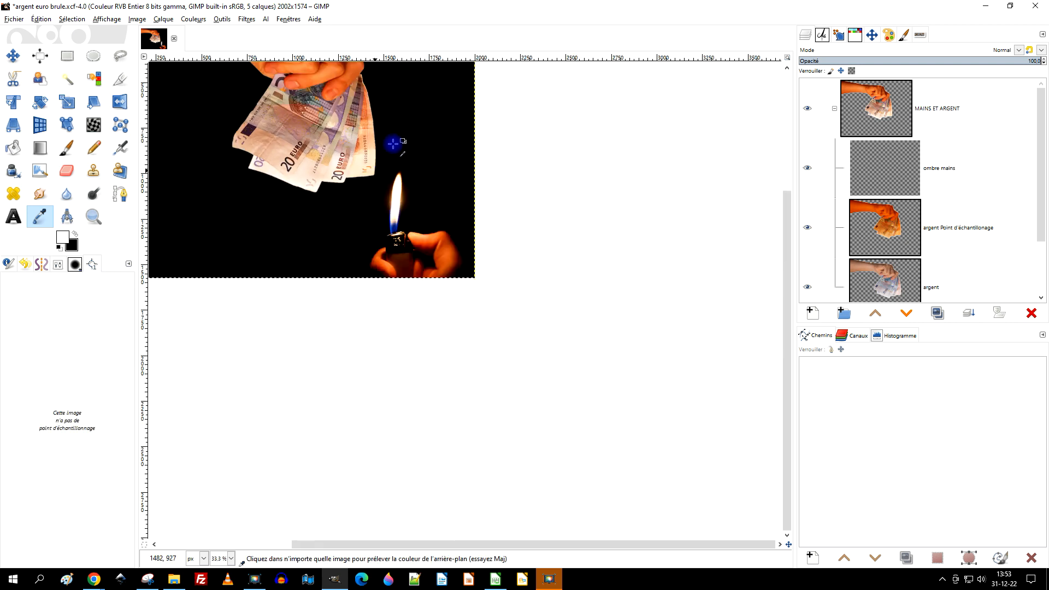
# Activate the ombre mains layer and prepare the Paintbrush with a size of 129 for painting on the fist
pyautogui.click(74, 153)
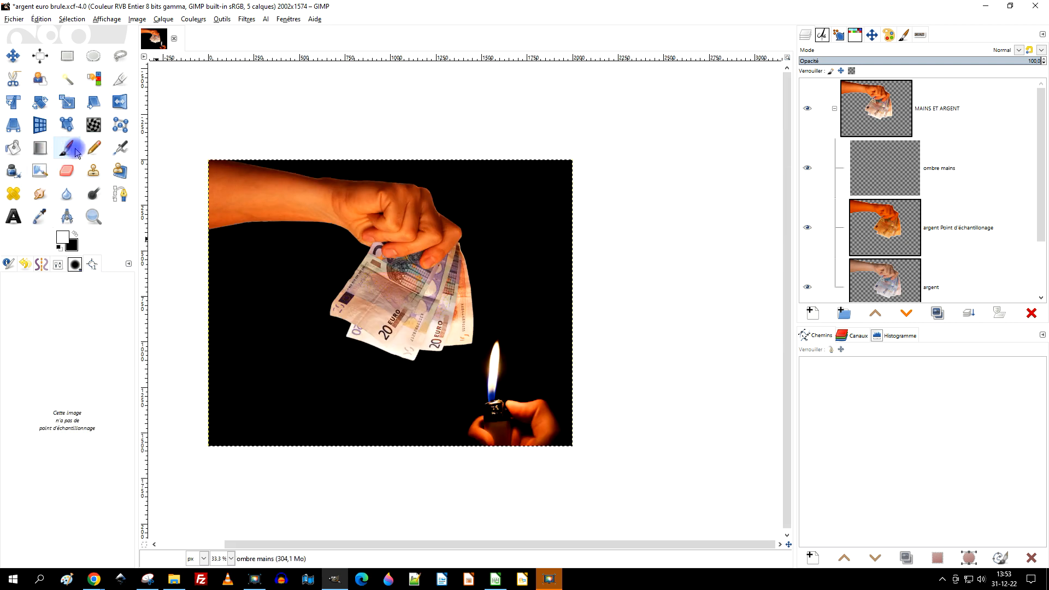
pyautogui.click(878, 165)
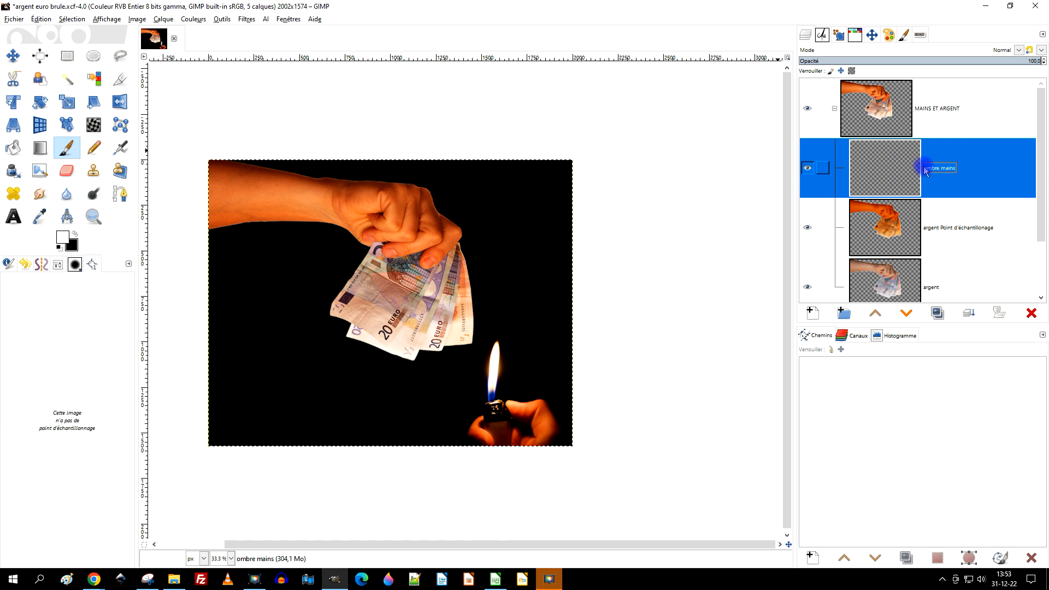
pyautogui.keyDown('ctrl'); pyautogui.scroll(3, 382, 204); pyautogui.keyUp('ctrl')
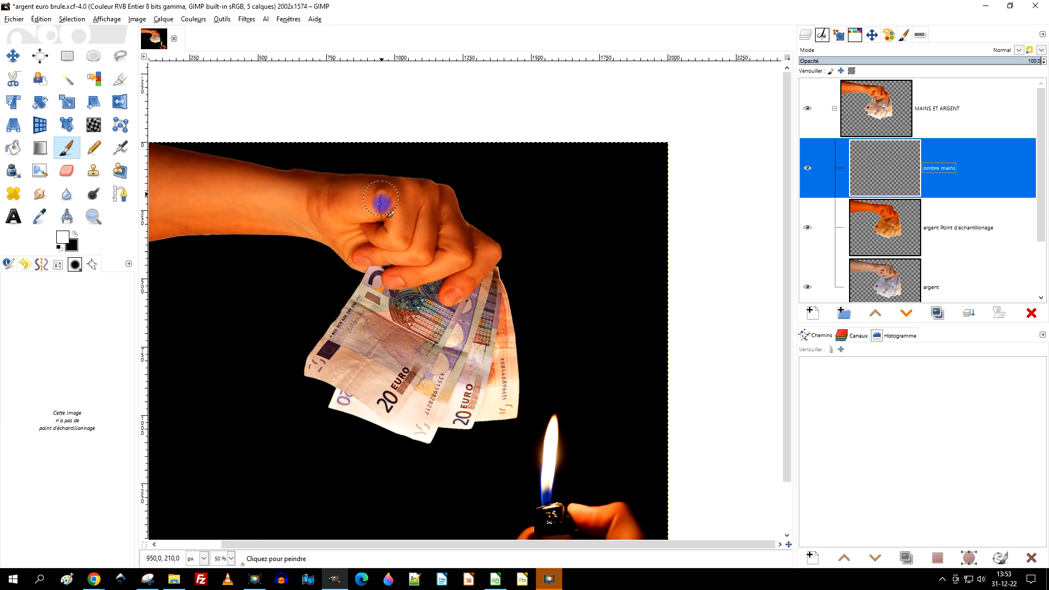
pyautogui.click(51, 265)
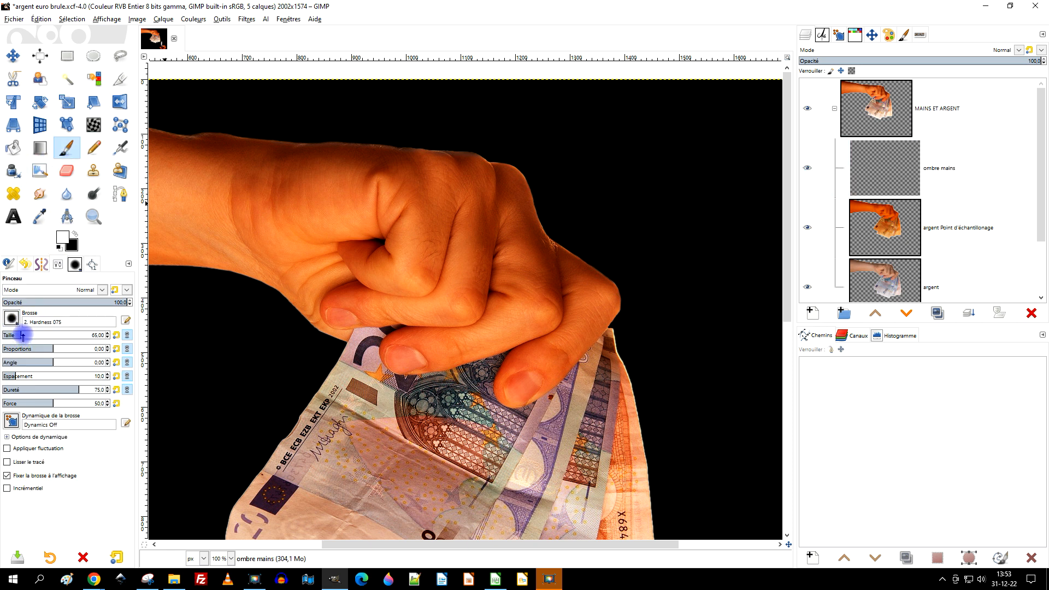
pyautogui.keyDown('ctrl'); pyautogui.scroll(1, 399, 235); pyautogui.keyUp('ctrl')
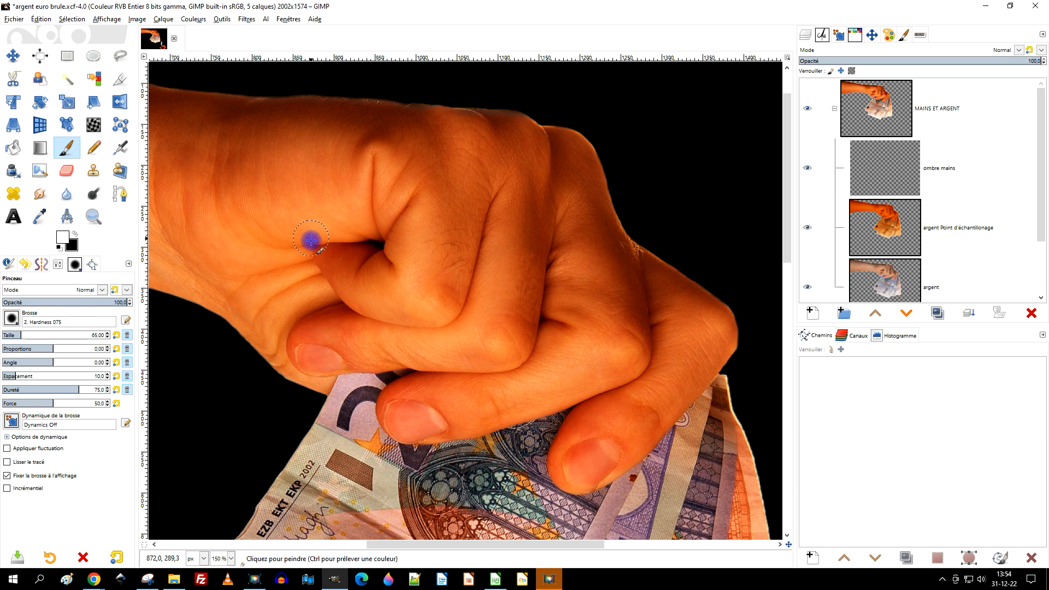
pyautogui.click(32, 335)
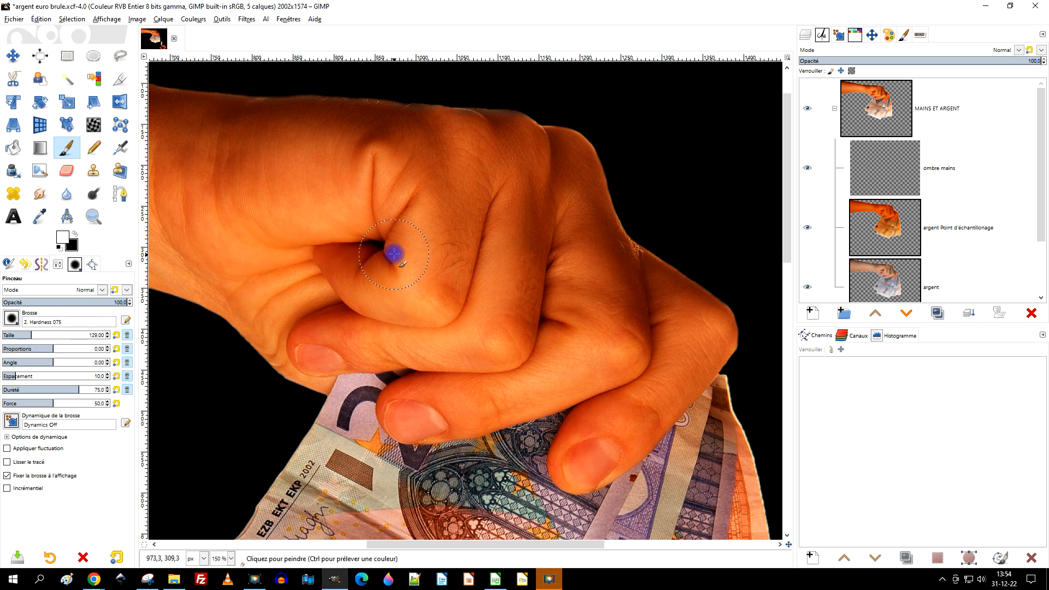
pyautogui.keyDown('ctrl'); pyautogui.scroll(3, 394, 253); pyautogui.keyUp('ctrl')
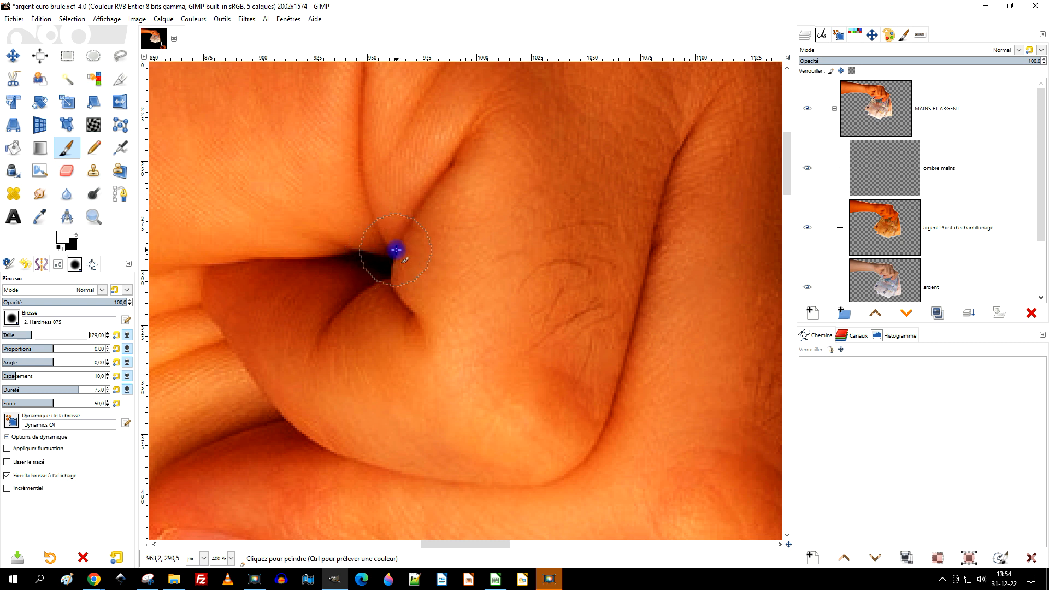
# Undo the white brush stroke and paint the dark hollow at the centre of the fist with black as the foreground colour
pyautogui.moveTo(379, 254); pyautogui.dragTo(368, 227)
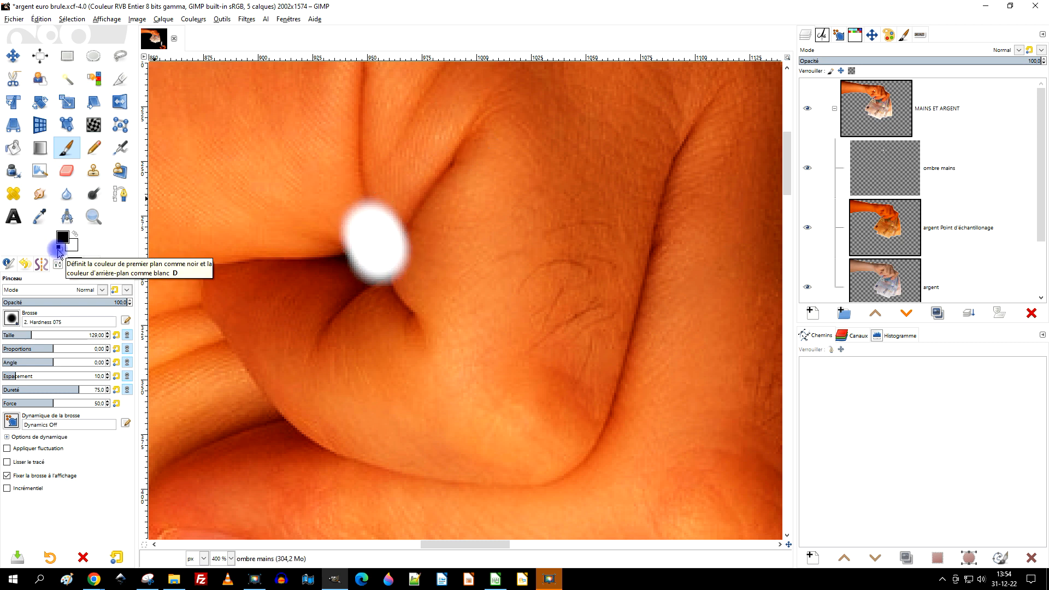
pyautogui.hotkey('ctrl', 'z')
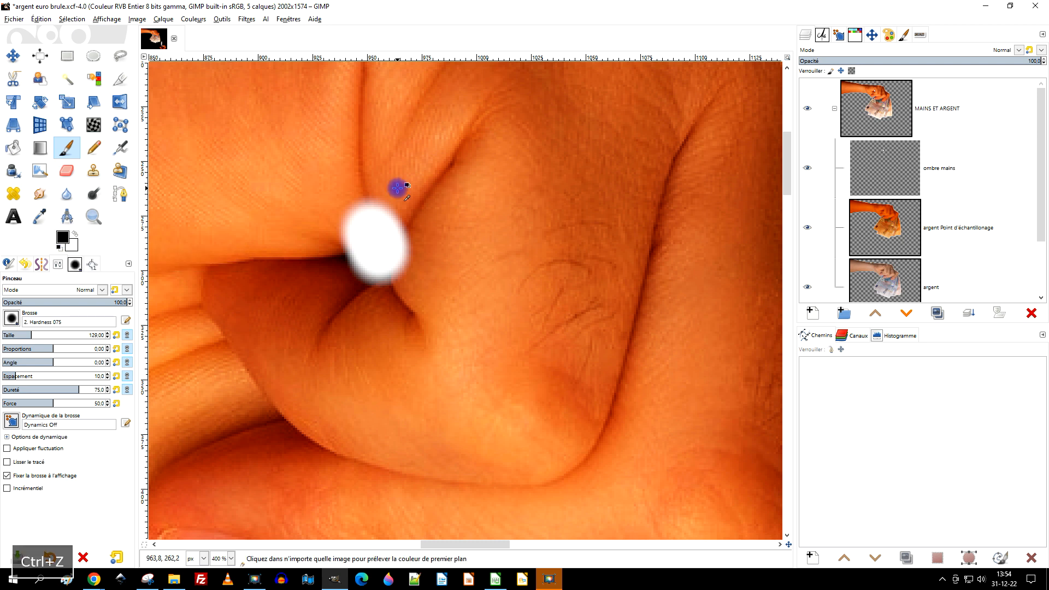
pyautogui.moveTo(379, 258)
pyautogui.mouseDown()
pyautogui.moveTo(368, 257)
pyautogui.moveTo(362, 218)
pyautogui.moveTo(366, 248)
pyautogui.moveTo(393, 225)
pyautogui.mouseUp()
pyautogui.keyDown('ctrl'); pyautogui.scroll(2, 392, 240); pyautogui.keyUp('ctrl')
pyautogui.moveTo(384, 277)
pyautogui.mouseDown()
pyautogui.moveTo(417, 222)
pyautogui.moveTo(375, 356)
pyautogui.moveTo(362, 311)
pyautogui.moveTo(263, 398)
pyautogui.moveTo(274, 290)
pyautogui.moveTo(262, 295)
pyautogui.moveTo(351, 290)
pyautogui.mouseUp()
pyautogui.keyDown('ctrl'); pyautogui.scroll(-2, 364, 290); pyautogui.keyUp('ctrl')
# Paint black shadows in the crease above the first fingertip and along the hand's edge beneath that fingertip
pyautogui.keyDown('ctrl'); pyautogui.scroll(3, 351, 330); pyautogui.keyUp('ctrl')
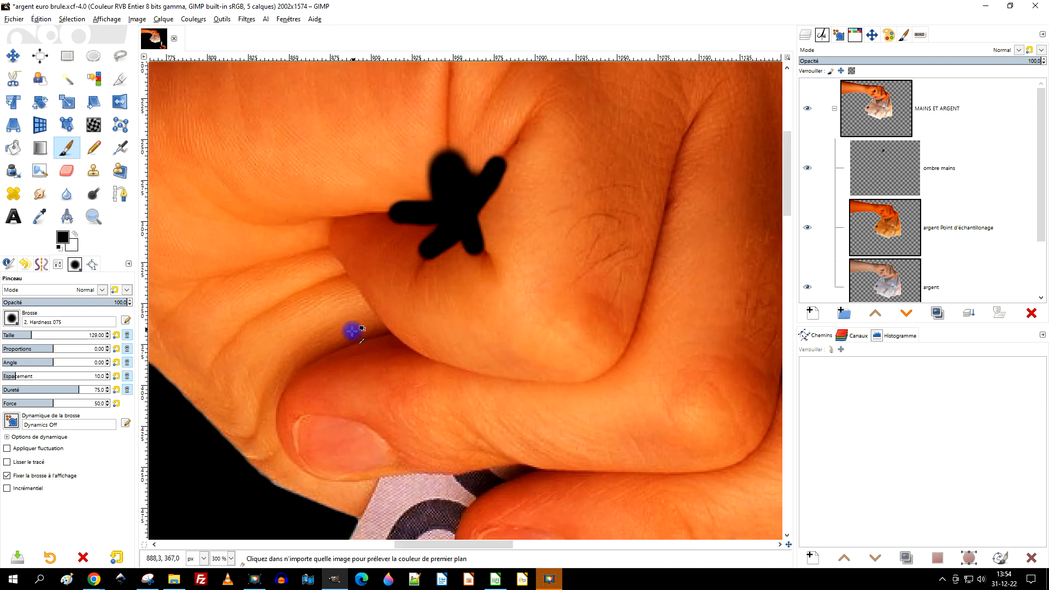
pyautogui.moveTo(368, 351)
pyautogui.mouseDown()
pyautogui.moveTo(417, 345)
pyautogui.moveTo(369, 308)
pyautogui.moveTo(353, 279)
pyautogui.moveTo(412, 351)
pyautogui.moveTo(371, 344)
pyautogui.moveTo(293, 364)
pyautogui.moveTo(335, 355)
pyautogui.mouseUp()
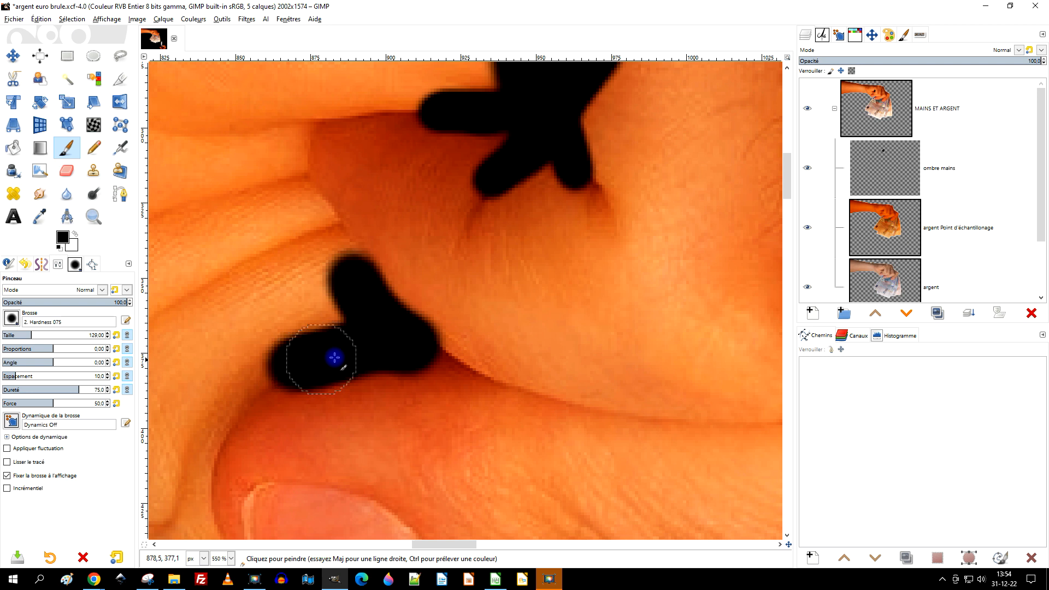
pyautogui.keyDown('ctrl'); pyautogui.scroll(-4, 428, 312); pyautogui.keyUp('ctrl')
pyautogui.keyDown('ctrl'); pyautogui.scroll(1, 541, 312); pyautogui.keyUp('ctrl')
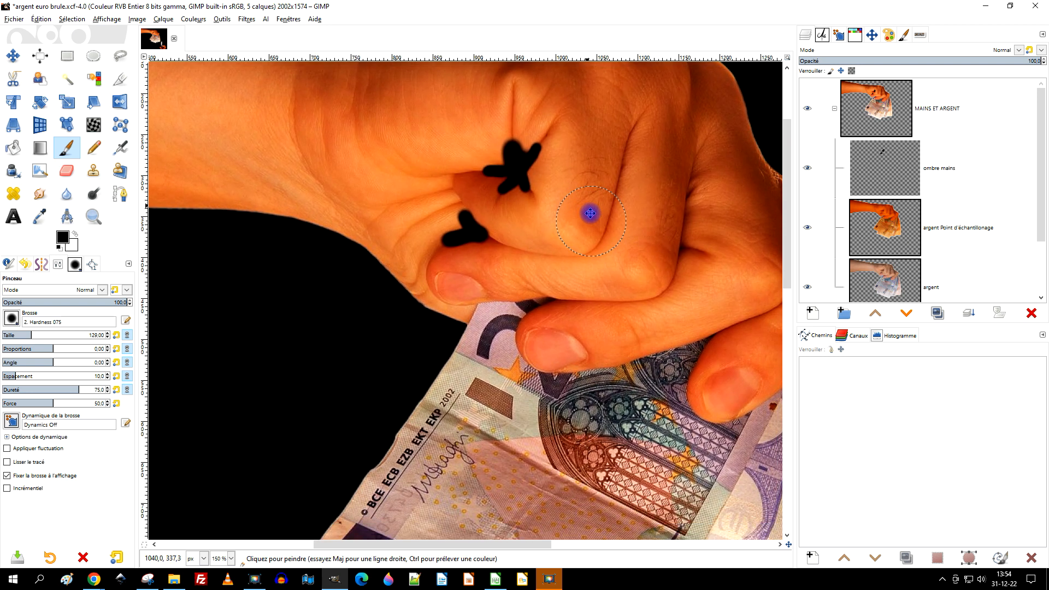
pyautogui.keyDown('ctrl'); pyautogui.scroll(1, 431, 297); pyautogui.keyUp('ctrl')
pyautogui.keyDown('ctrl'); pyautogui.scroll(1, 490, 342); pyautogui.keyUp('ctrl')
pyautogui.moveTo(490, 343)
pyautogui.mouseDown()
pyautogui.moveTo(504, 350)
pyautogui.moveTo(410, 300)
pyautogui.moveTo(344, 239)
pyautogui.moveTo(434, 317)
pyautogui.moveTo(499, 352)
pyautogui.moveTo(526, 333)
pyautogui.moveTo(464, 349)
pyautogui.mouseUp()
# Paint a black shadow in the gap between the first and second fingers, just above the banknote
pyautogui.keyDown('ctrl'); pyautogui.scroll(-3, 516, 314); pyautogui.keyUp('ctrl')
pyautogui.keyDown('ctrl'); pyautogui.scroll(4, 573, 324); pyautogui.keyUp('ctrl')
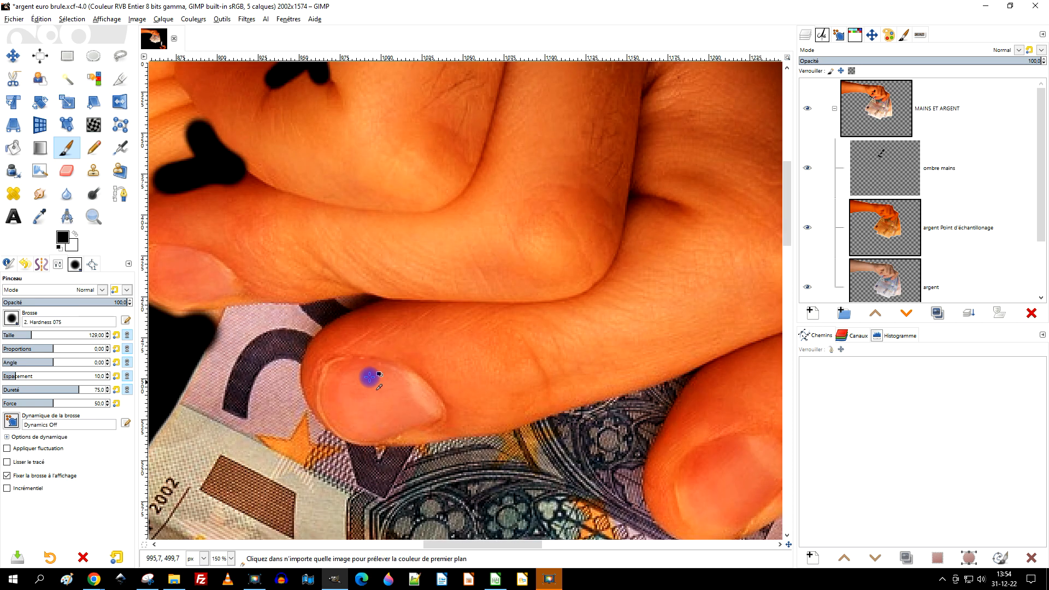
pyautogui.moveTo(347, 251)
pyautogui.mouseDown()
pyautogui.moveTo(545, 240)
pyautogui.moveTo(159, 252)
pyautogui.moveTo(204, 244)
pyautogui.moveTo(209, 295)
pyautogui.moveTo(309, 259)
pyautogui.mouseUp()
pyautogui.keyDown('ctrl'); pyautogui.scroll(2, 394, 244); pyautogui.keyUp('ctrl')
pyautogui.moveTo(202, 241); pyautogui.dragTo(444, 234)
# Paint a black shadow in the gap between the second and third fingers, just above the banknotes
pyautogui.keyDown('ctrl'); pyautogui.scroll(-6, 468, 260); pyautogui.keyUp('ctrl')
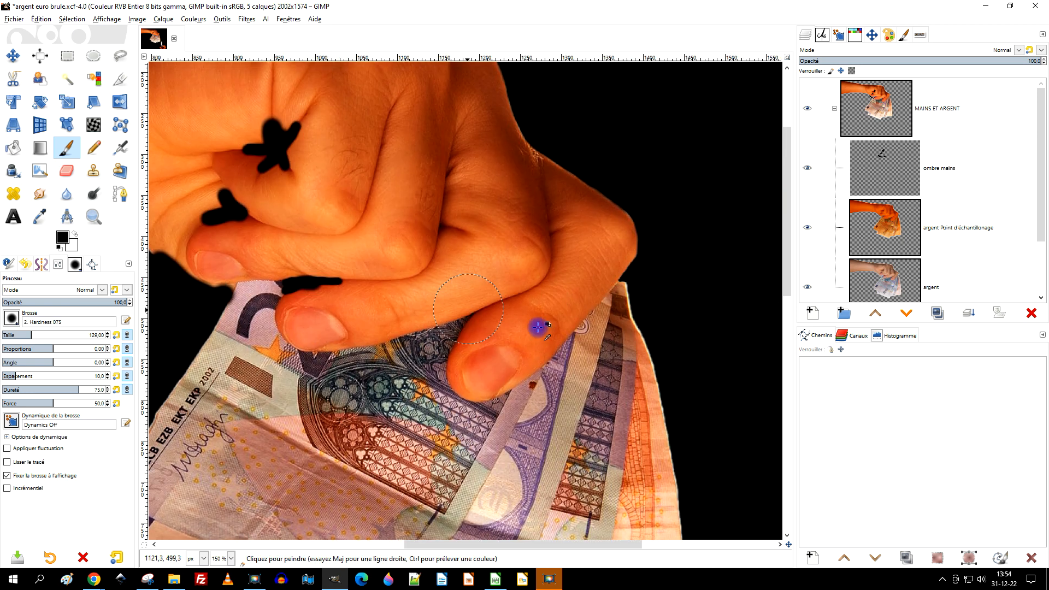
pyautogui.keyDown('ctrl'); pyautogui.scroll(4, 539, 327); pyautogui.keyUp('ctrl')
pyautogui.moveTo(241, 351)
pyautogui.mouseDown()
pyautogui.moveTo(294, 308)
pyautogui.moveTo(304, 278)
pyautogui.moveTo(353, 245)
pyautogui.moveTo(148, 340)
pyautogui.moveTo(184, 343)
pyautogui.moveTo(214, 467)
pyautogui.moveTo(344, 254)
pyautogui.moveTo(368, 233)
pyautogui.moveTo(224, 416)
pyautogui.mouseUp()
pyautogui.keyDown('ctrl'); pyautogui.scroll(2, 293, 309); pyautogui.keyUp('ctrl')
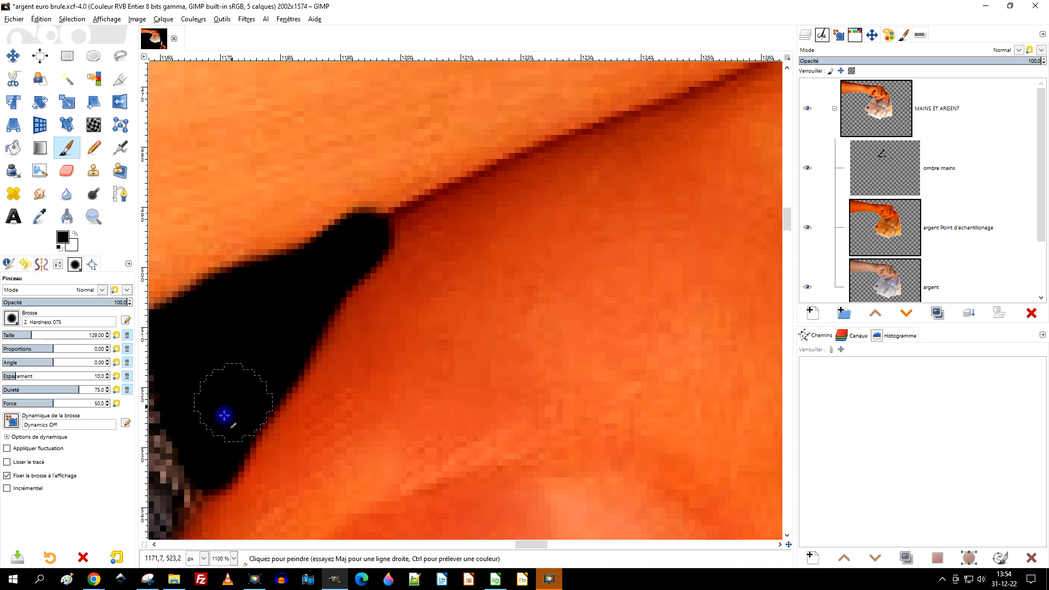
# Paint black shadow strokes along the two creases between the knuckles on the outer side of the fist
pyautogui.keyDown('ctrl'); pyautogui.scroll(-6, 224, 415); pyautogui.keyUp('ctrl')
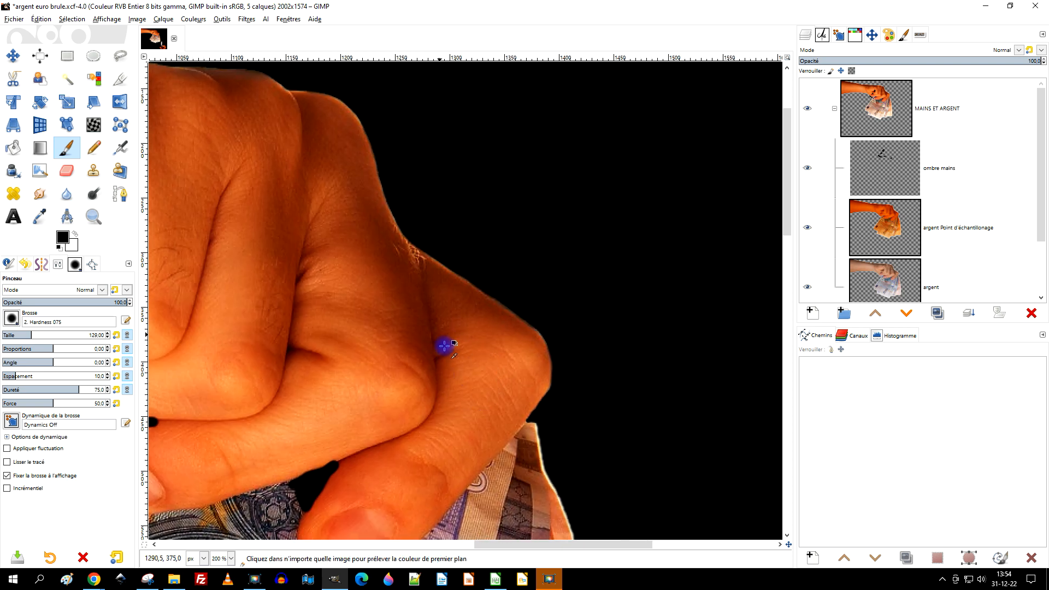
pyautogui.keyDown('ctrl'); pyautogui.scroll(4, 444, 345); pyautogui.keyUp('ctrl')
pyautogui.moveTo(420, 470)
pyautogui.mouseDown()
pyautogui.moveTo(412, 336)
pyautogui.moveTo(358, 124)
pyautogui.mouseUp()
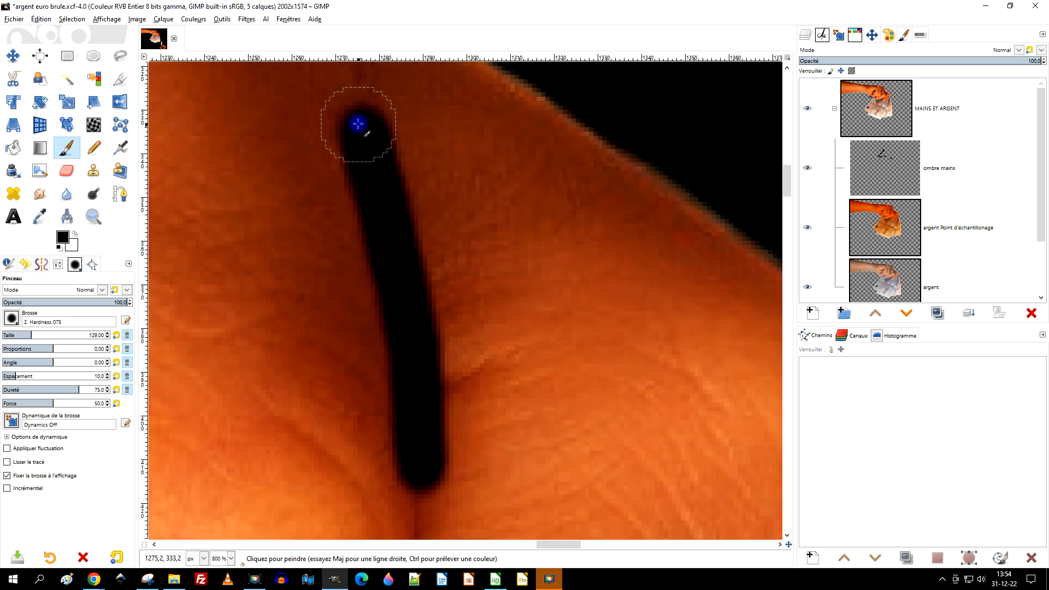
pyautogui.keyDown('ctrl'); pyautogui.scroll(-3, 435, 415); pyautogui.keyUp('ctrl')
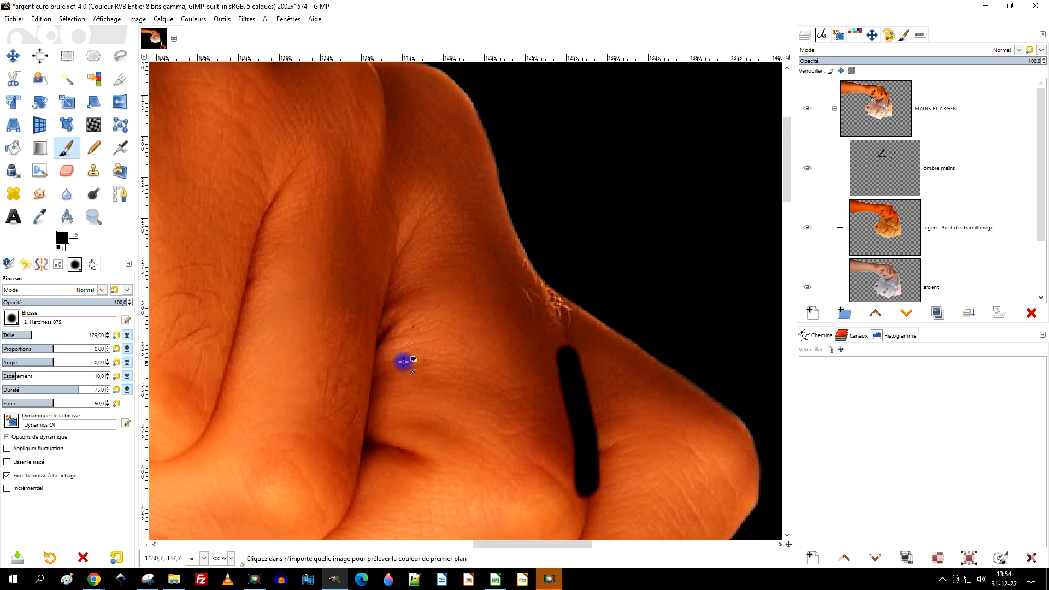
pyautogui.keyDown('ctrl'); pyautogui.scroll(2, 403, 362); pyautogui.keyUp('ctrl')
pyautogui.moveTo(368, 492)
pyautogui.mouseDown()
pyautogui.moveTo(448, 508)
pyautogui.moveTo(376, 488)
pyautogui.moveTo(387, 298)
pyautogui.moveTo(420, 259)
pyautogui.moveTo(398, 288)
pyautogui.moveTo(421, 158)
pyautogui.mouseUp()
pyautogui.keyDown('ctrl'); pyautogui.scroll(-3, 459, 227); pyautogui.keyUp('ctrl')
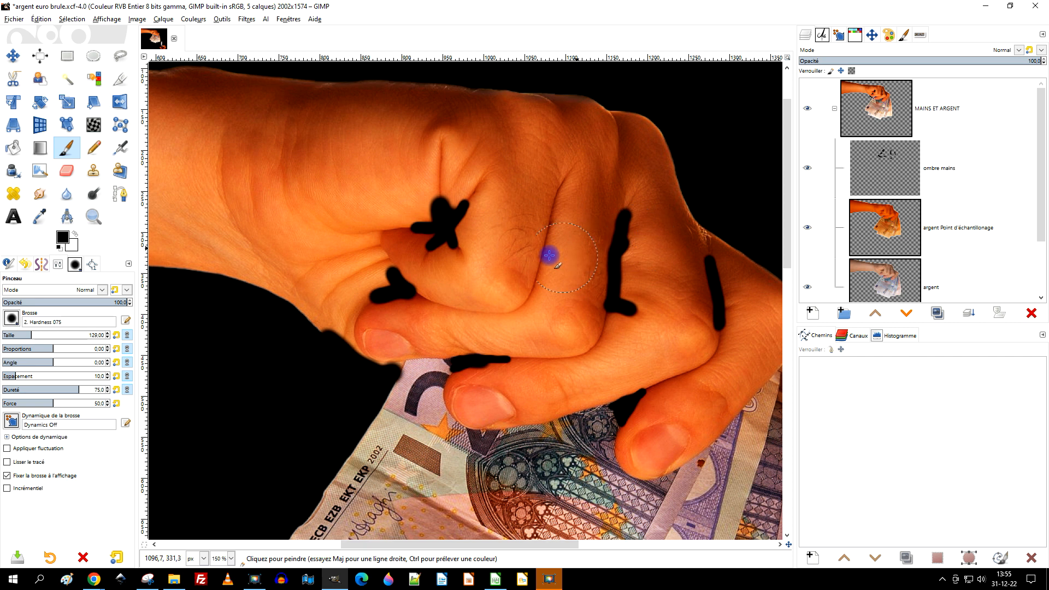
# Paint a black shadow along the upper edge of the hand, wrist and forearm
pyautogui.keyDown('ctrl'); pyautogui.scroll(-3, 519, 232); pyautogui.keyUp('ctrl')
pyautogui.keyDown('ctrl'); pyautogui.scroll(6, 520, 283); pyautogui.keyUp('ctrl')
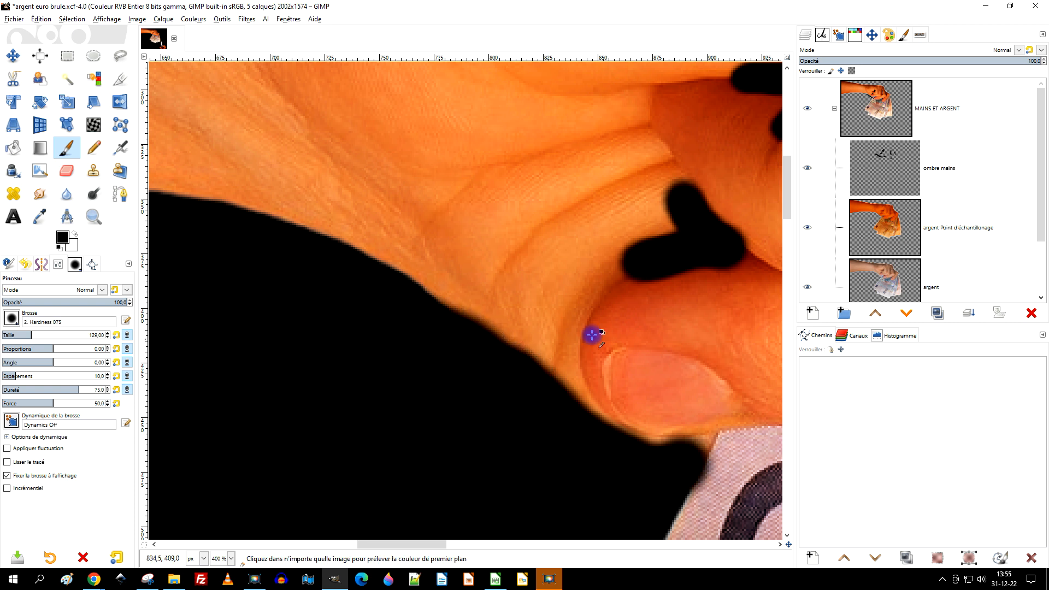
pyautogui.keyDown('ctrl'); pyautogui.scroll(-6, 592, 335); pyautogui.keyUp('ctrl')
pyautogui.moveTo(653, 330); pyautogui.dragTo(552, 314)
pyautogui.keyDown('ctrl'); pyautogui.scroll(1, 638, 391); pyautogui.keyUp('ctrl')
pyautogui.moveTo(638, 391)
pyautogui.mouseDown()
pyautogui.moveTo(591, 242)
pyautogui.moveTo(601, 370)
pyautogui.mouseUp()
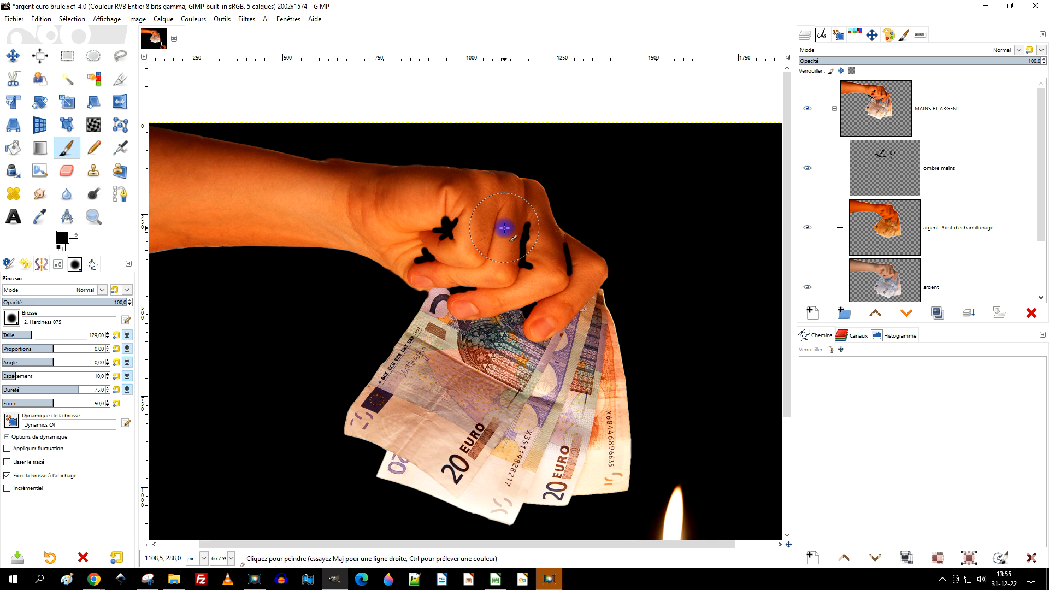
pyautogui.keyDown('ctrl'); pyautogui.scroll(3, 492, 246); pyautogui.keyUp('ctrl')
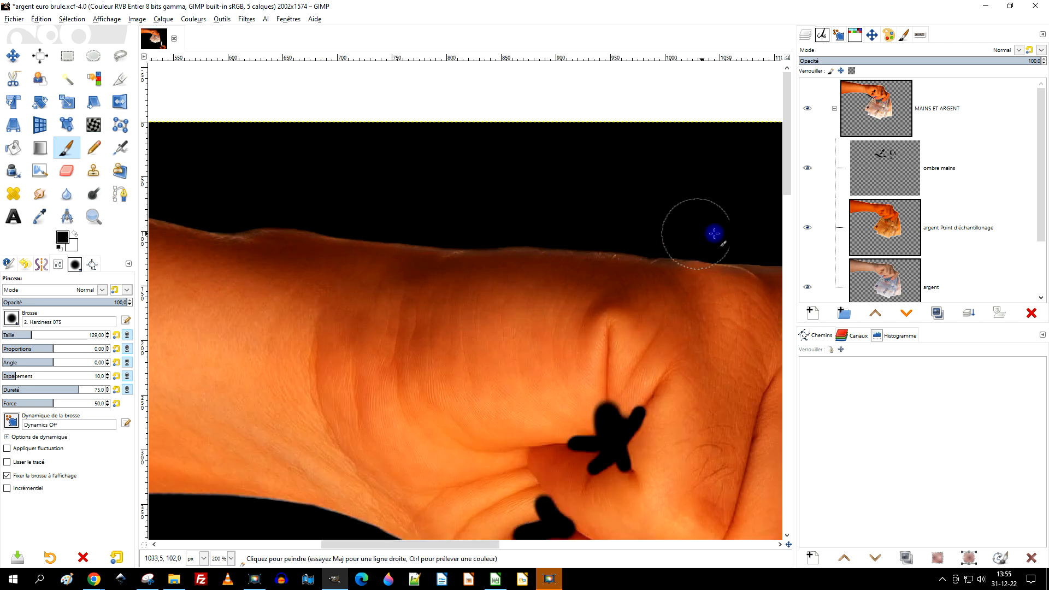
pyautogui.keyDown('ctrl'); pyautogui.scroll(-1, 691, 240); pyautogui.keyUp('ctrl')
pyautogui.moveTo(690, 252)
pyautogui.mouseDown()
pyautogui.moveTo(652, 262)
pyautogui.moveTo(513, 295)
pyautogui.moveTo(578, 282)
pyautogui.moveTo(310, 261)
pyautogui.moveTo(475, 315)
pyautogui.moveTo(623, 335)
pyautogui.mouseUp()
pyautogui.moveTo(562, 305)
pyautogui.mouseDown()
pyautogui.moveTo(333, 292)
pyautogui.moveTo(229, 266)
pyautogui.mouseUp()
pyautogui.moveTo(320, 310); pyautogui.dragTo(596, 343)
pyautogui.moveTo(522, 289)
pyautogui.mouseDown()
pyautogui.moveTo(367, 276)
pyautogui.moveTo(218, 246)
pyautogui.mouseUp()
# Paint a black shadow along the lower edge of the forearm up to the wrist
pyautogui.scroll(-4, 531, 328)
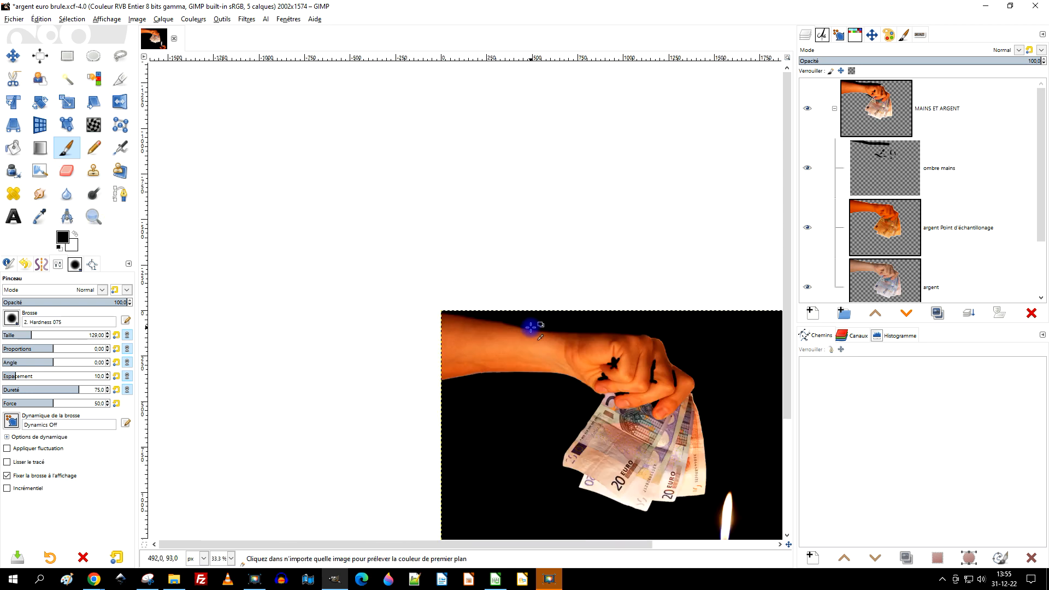
pyautogui.scroll(2, 567, 333)
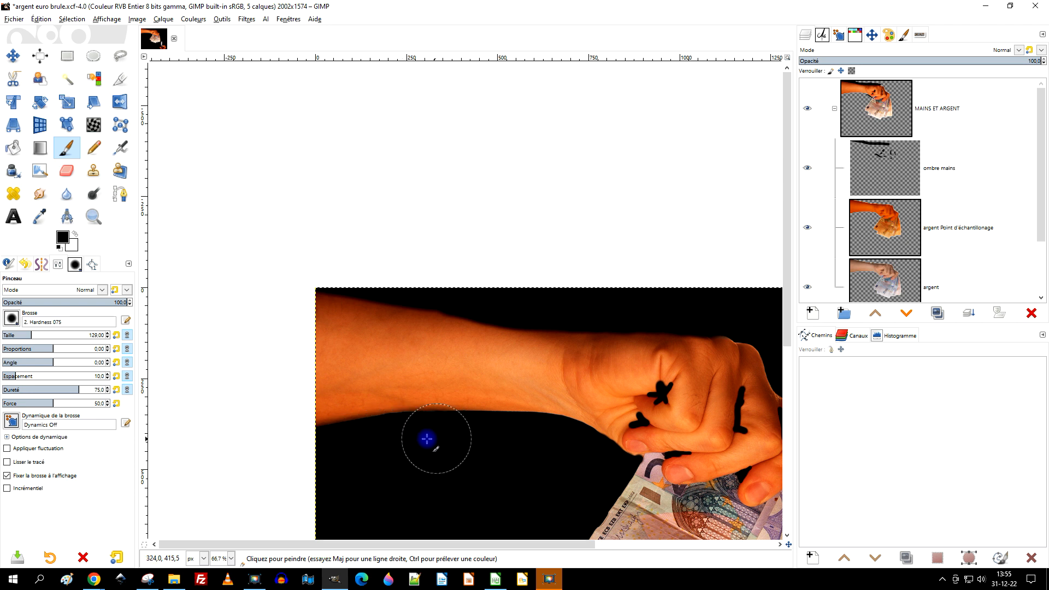
pyautogui.moveTo(547, 442)
pyautogui.mouseDown()
pyautogui.moveTo(513, 442)
pyautogui.moveTo(566, 440)
pyautogui.mouseUp()
pyautogui.scroll(-1, 569, 419)
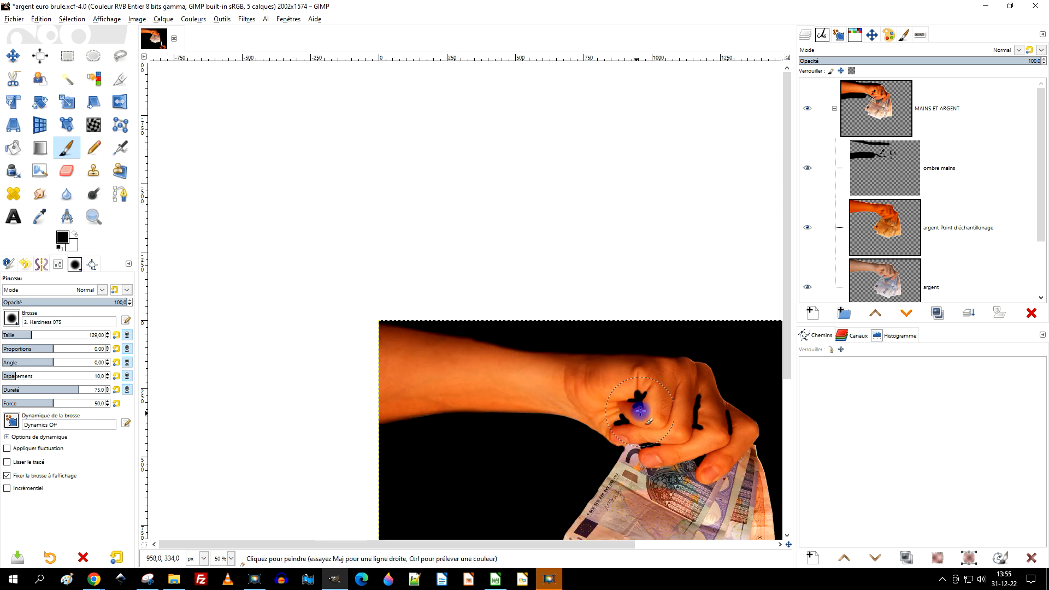
pyautogui.moveTo(655, 420); pyautogui.dragTo(529, 272)
pyautogui.scroll(1, 540, 292)
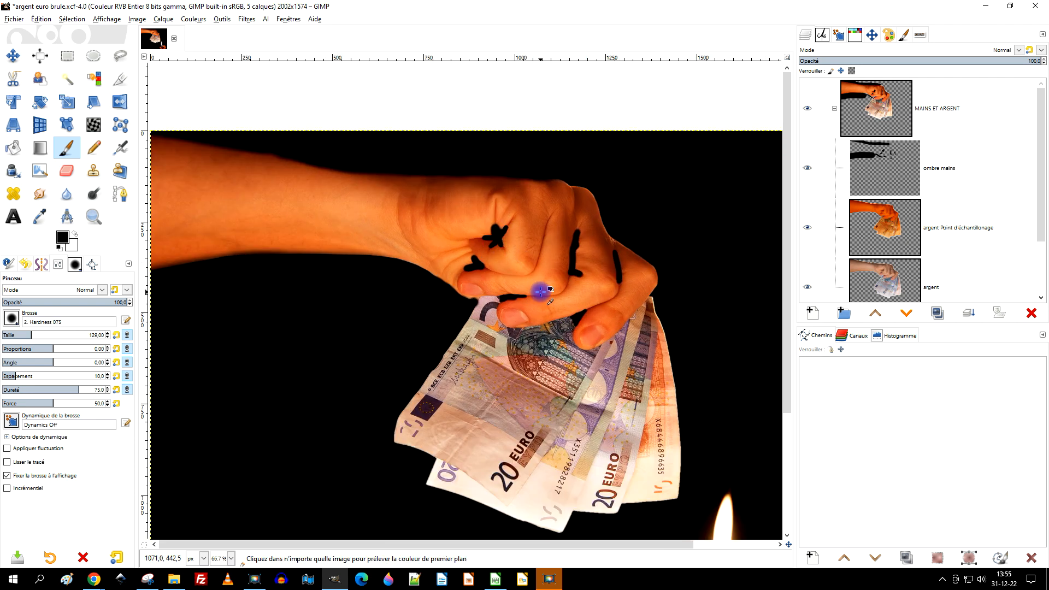
# Apply a Gaussian blur with Size X and Size Y of 9.17 to the ombre mains layer
pyautogui.click(871, 158)
pyautogui.click(245, 20)
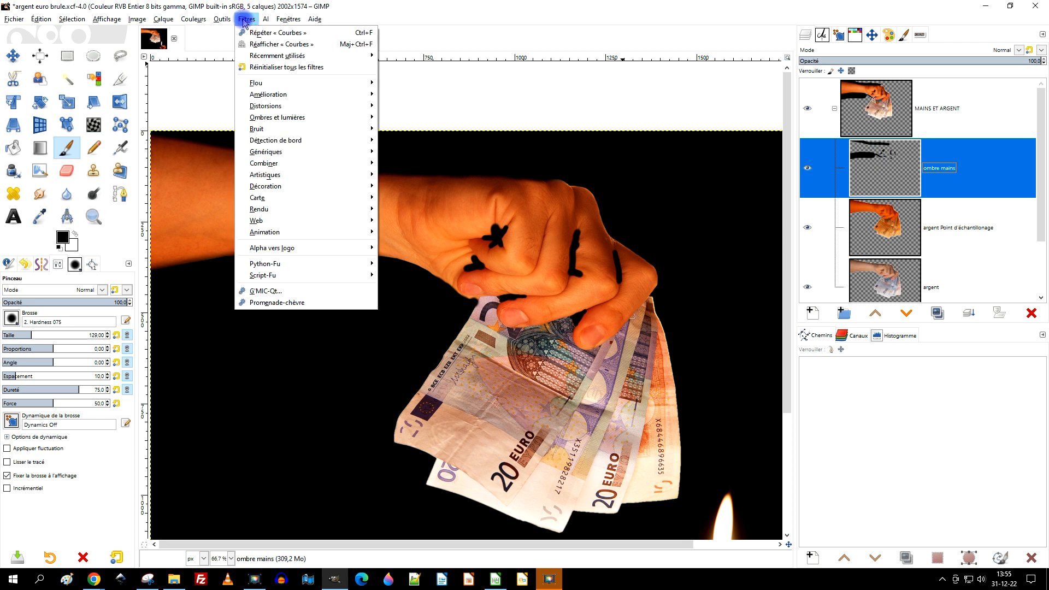
pyautogui.moveTo(373, 83)
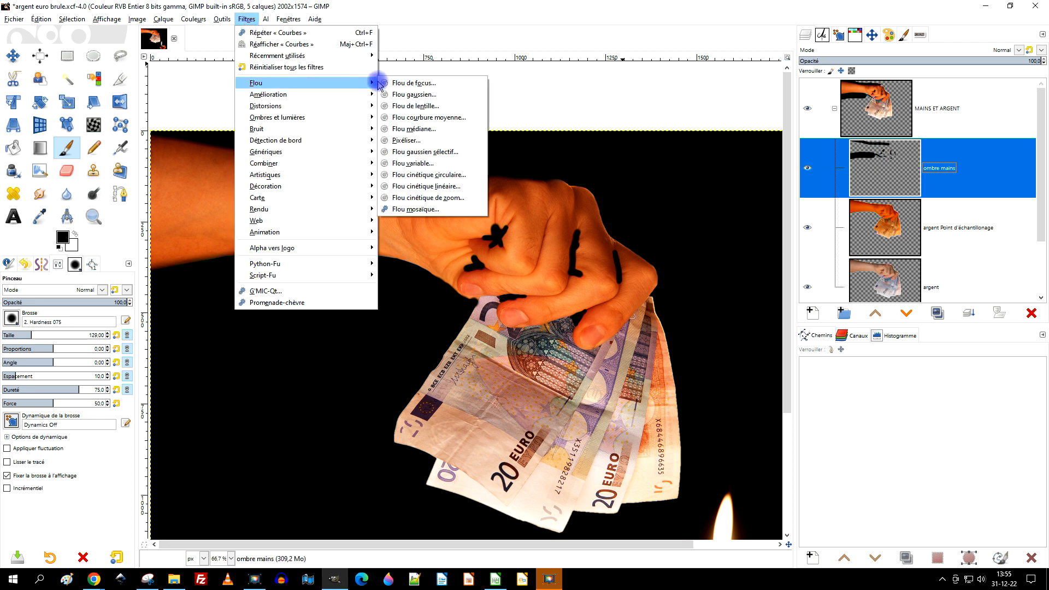
pyautogui.click(428, 97)
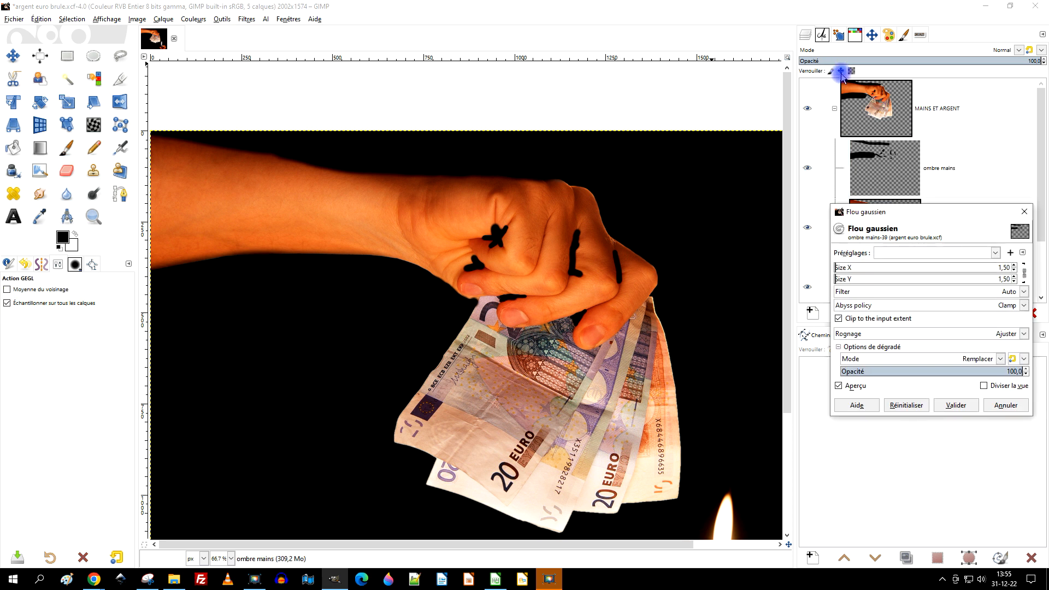
pyautogui.click(841, 266)
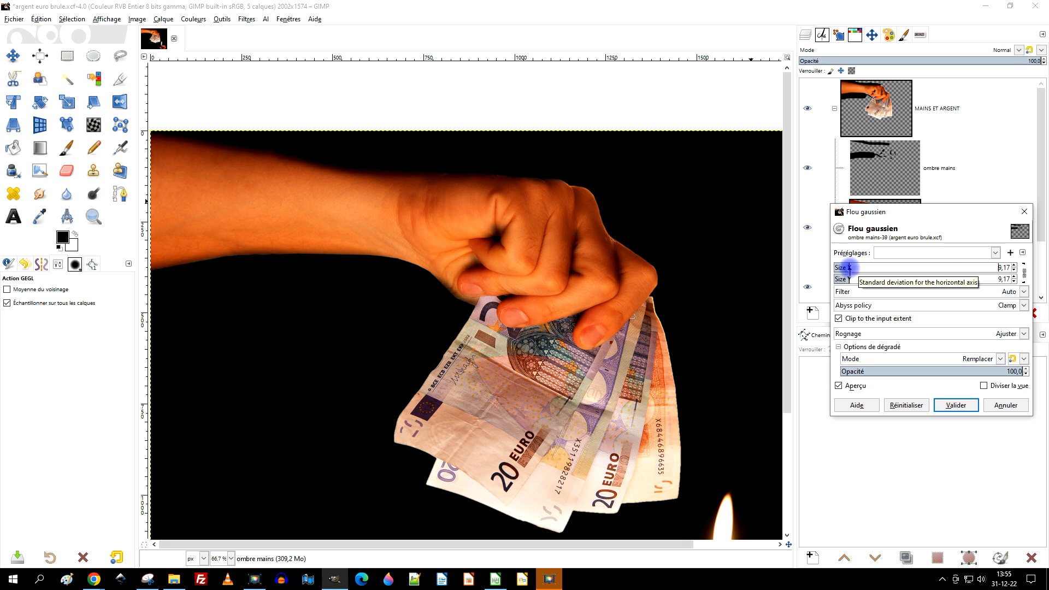
pyautogui.click(947, 406)
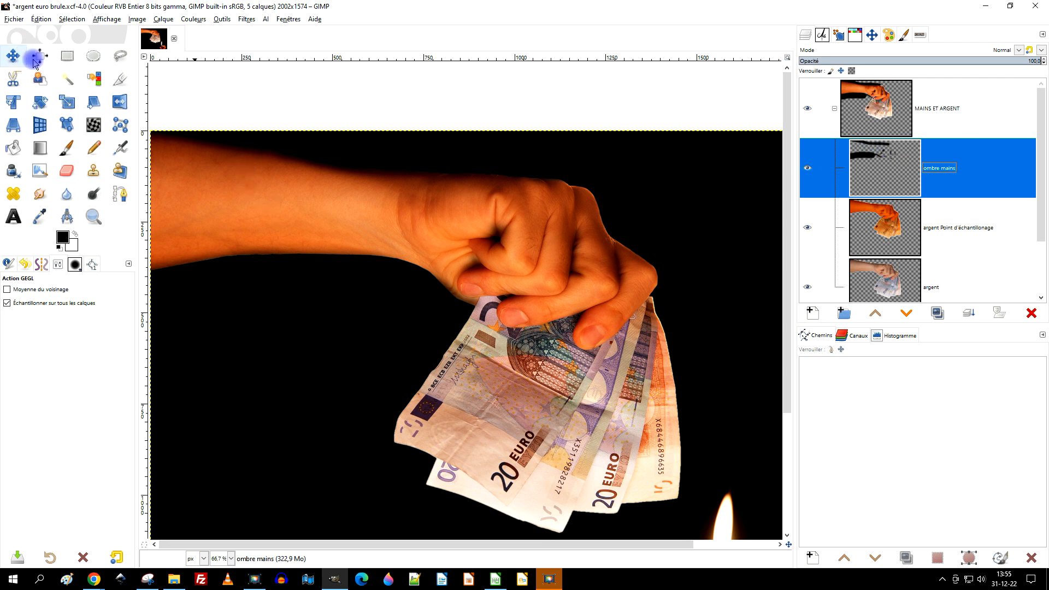
# Set the ombre mains layer's opacity to 91.2 and compare the hand with and without its shadows
pyautogui.click(66, 55)
pyautogui.click(478, 103)
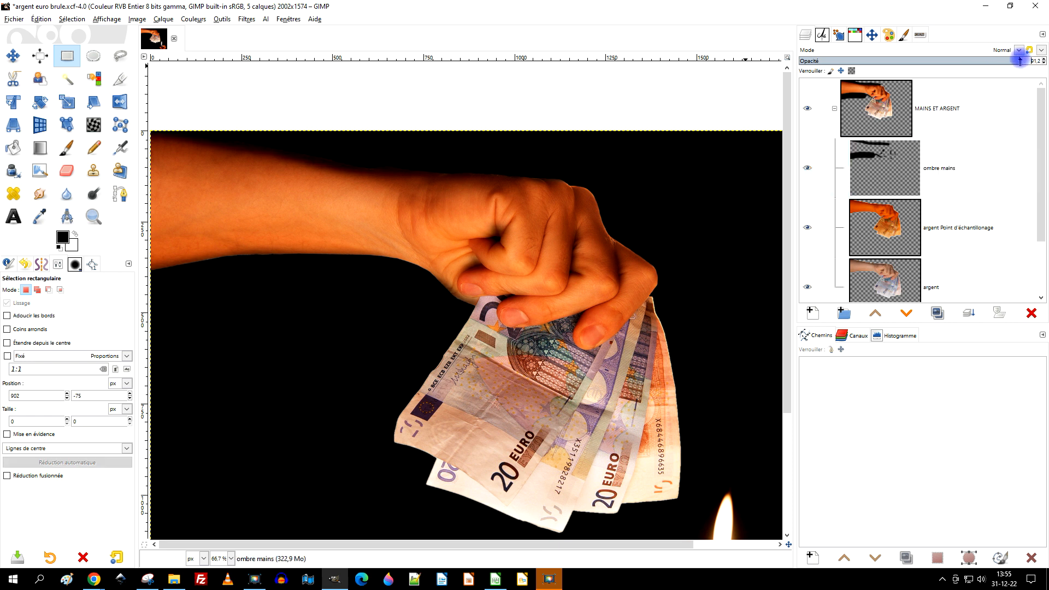
pyautogui.scroll(-3, 595, 180)
pyautogui.scroll(3, 581, 183)
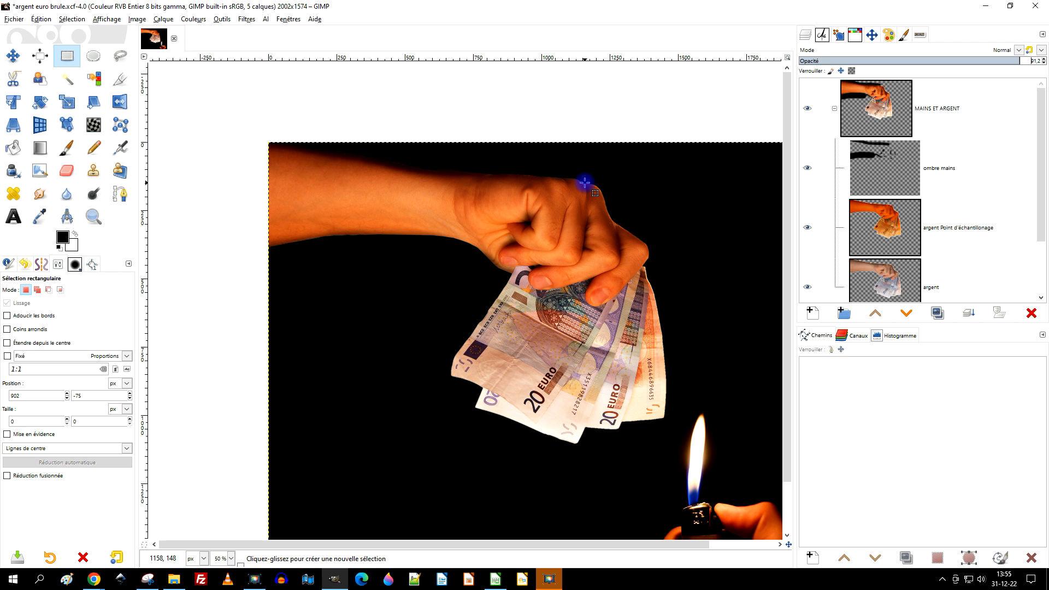
pyautogui.click(881, 131)
pyautogui.click(809, 172)
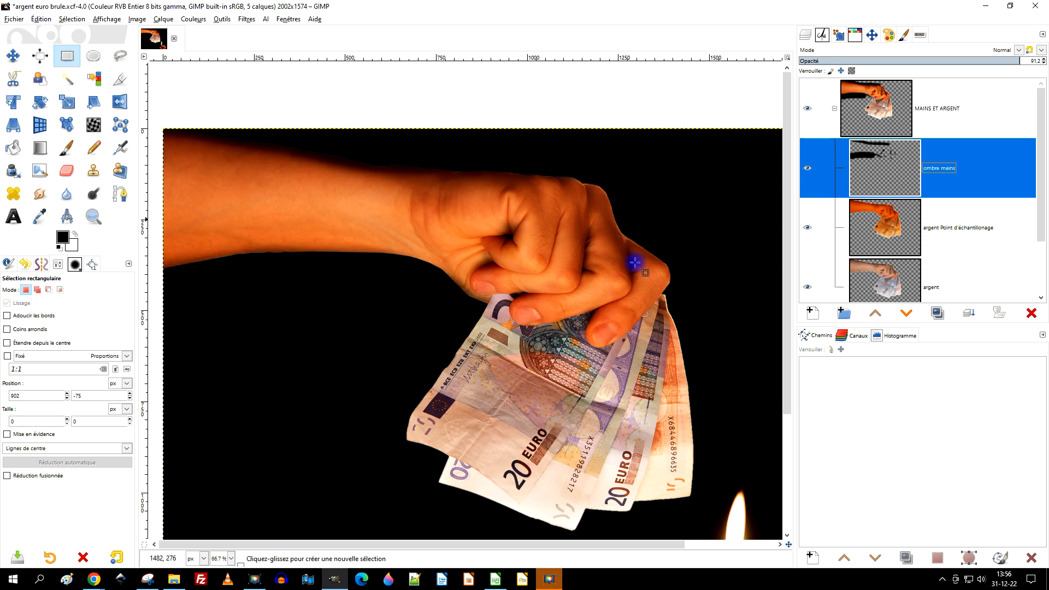
pyautogui.scroll(-1, 555, 288)
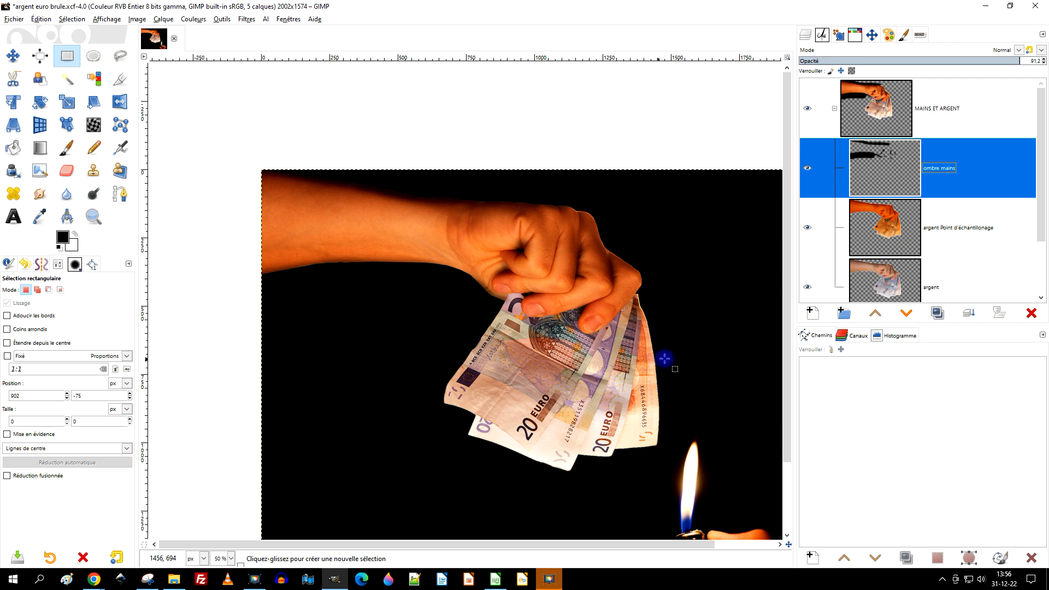
pyautogui.moveTo(673, 345); pyautogui.dragTo(654, 313)
pyautogui.moveTo(655, 240); pyautogui.dragTo(608, 235)
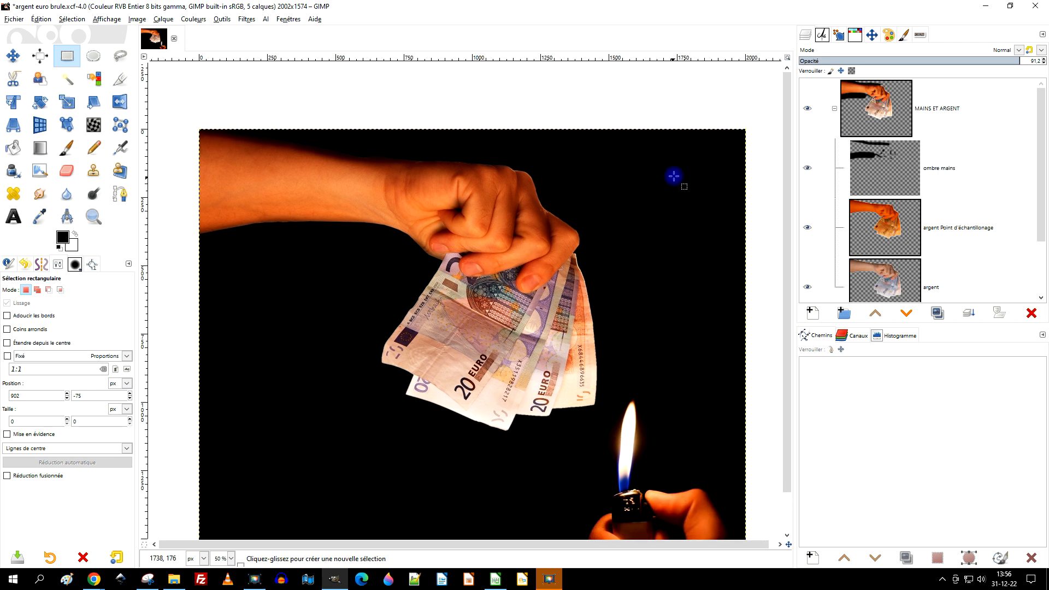
pyautogui.moveTo(626, 344); pyautogui.dragTo(604, 327)
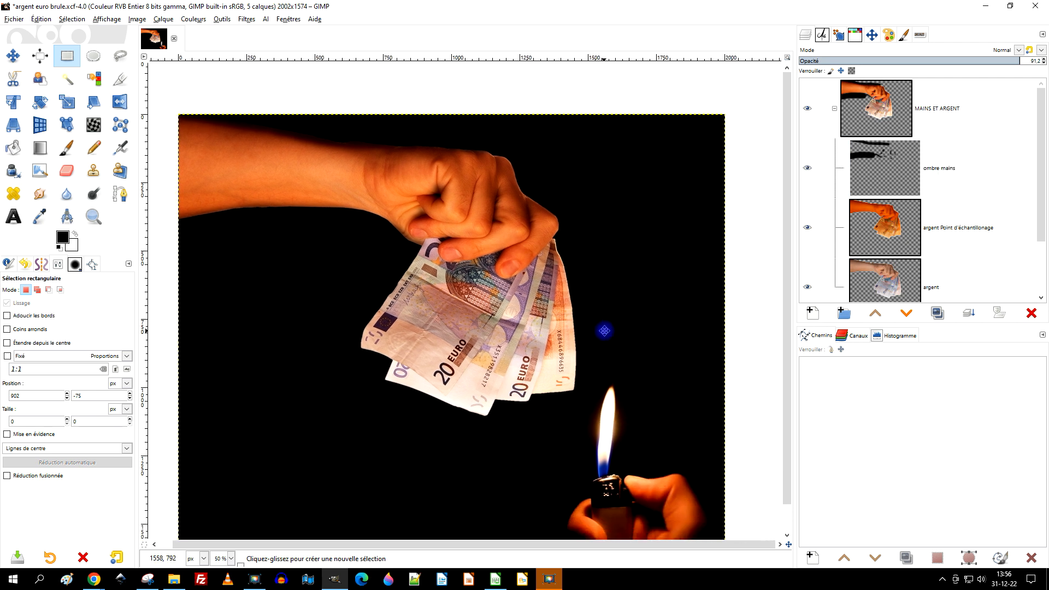
# Create a transparent layer named éclaircir in Éclaircir mode directly above the ombre mains layer
pyautogui.click(888, 167)
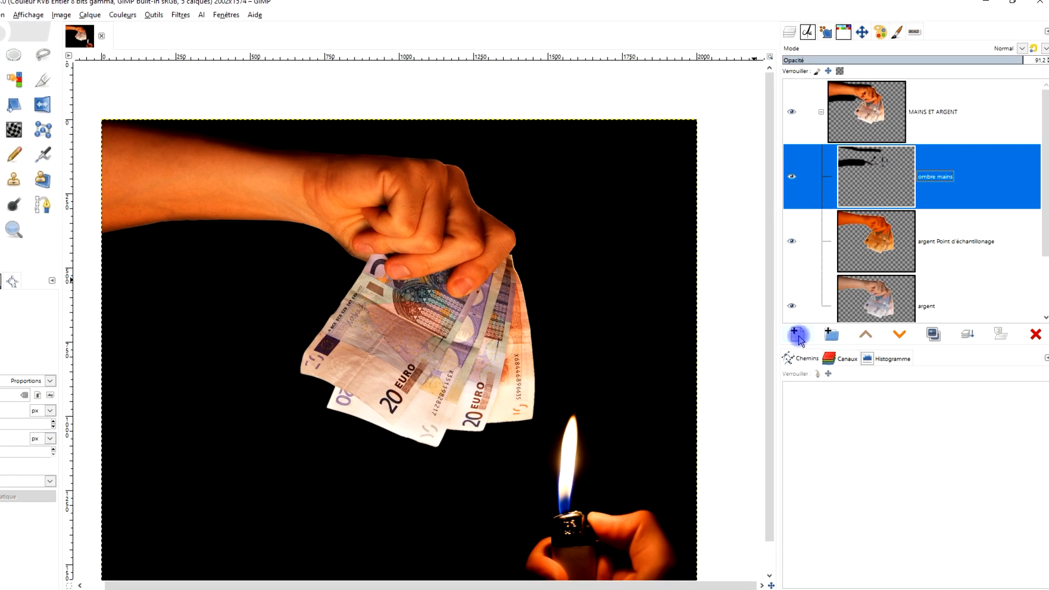
pyautogui.click(810, 319)
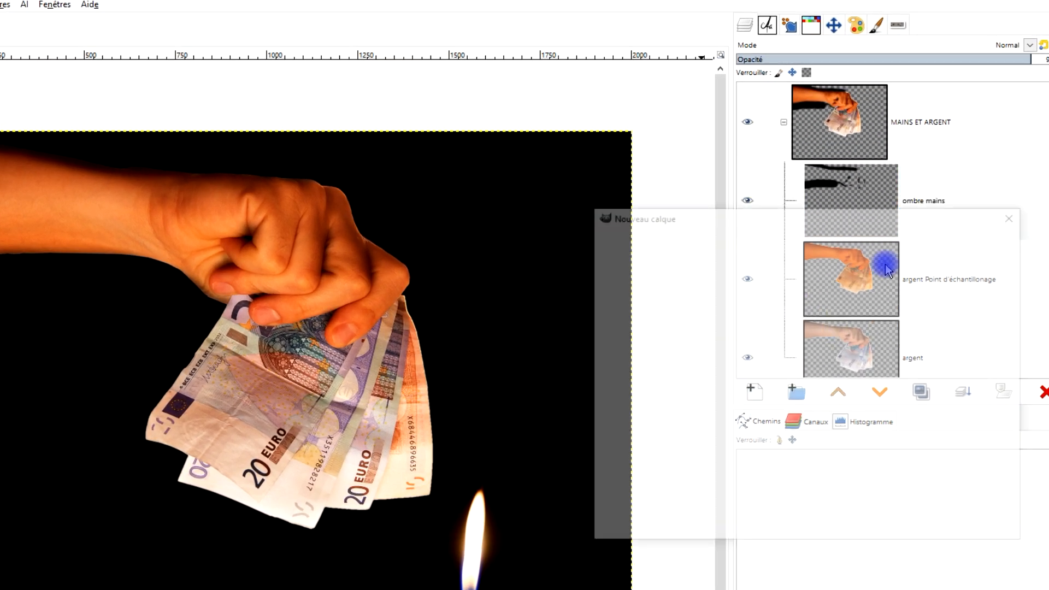
pyautogui.moveTo(755, 273); pyautogui.dragTo(620, 259)
pyautogui.write('éclaircir')
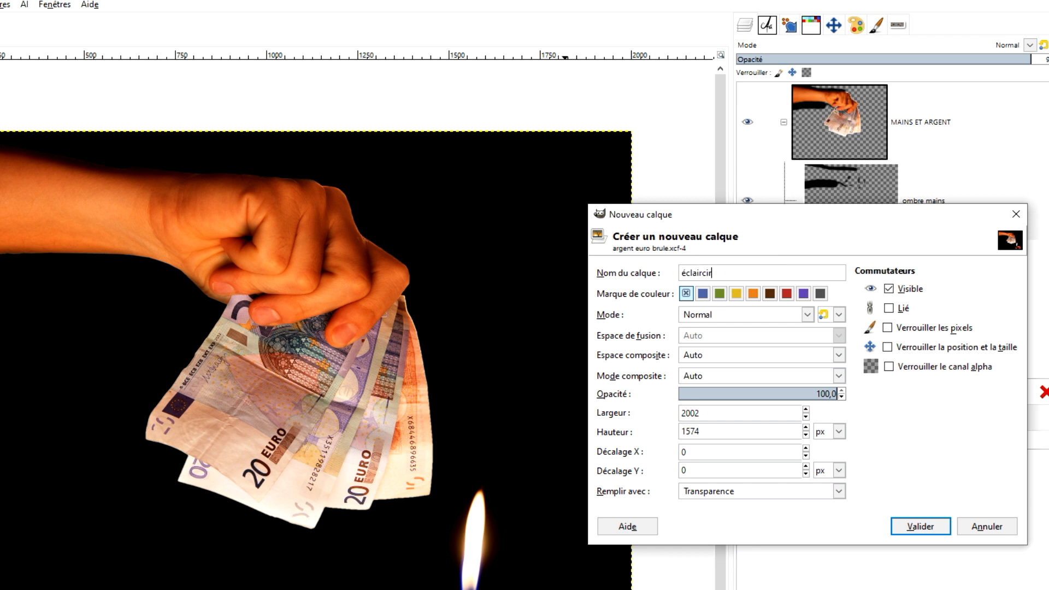
pyautogui.click(747, 314)
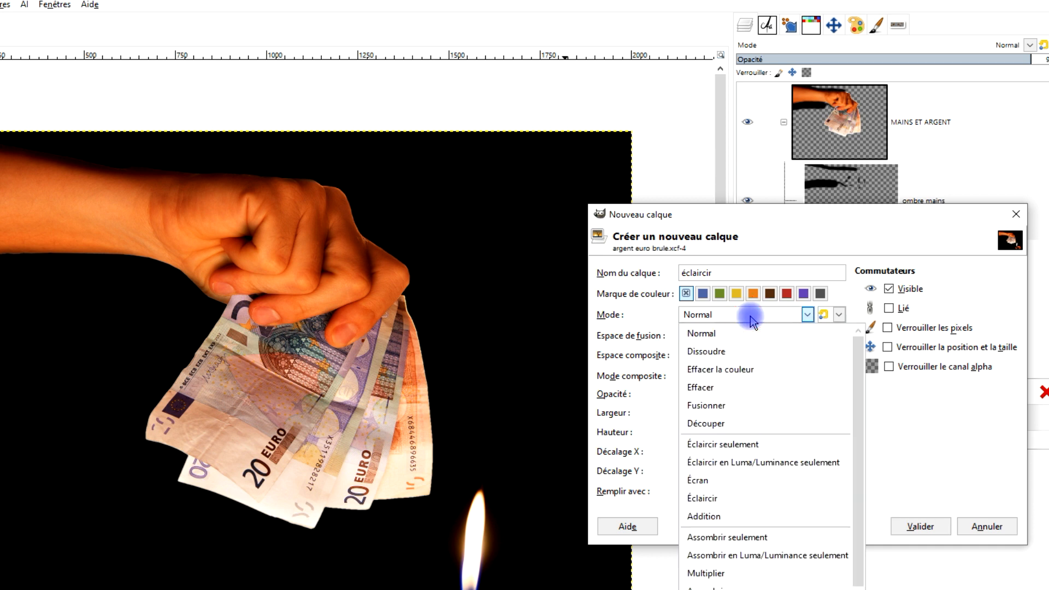
pyautogui.click(718, 497)
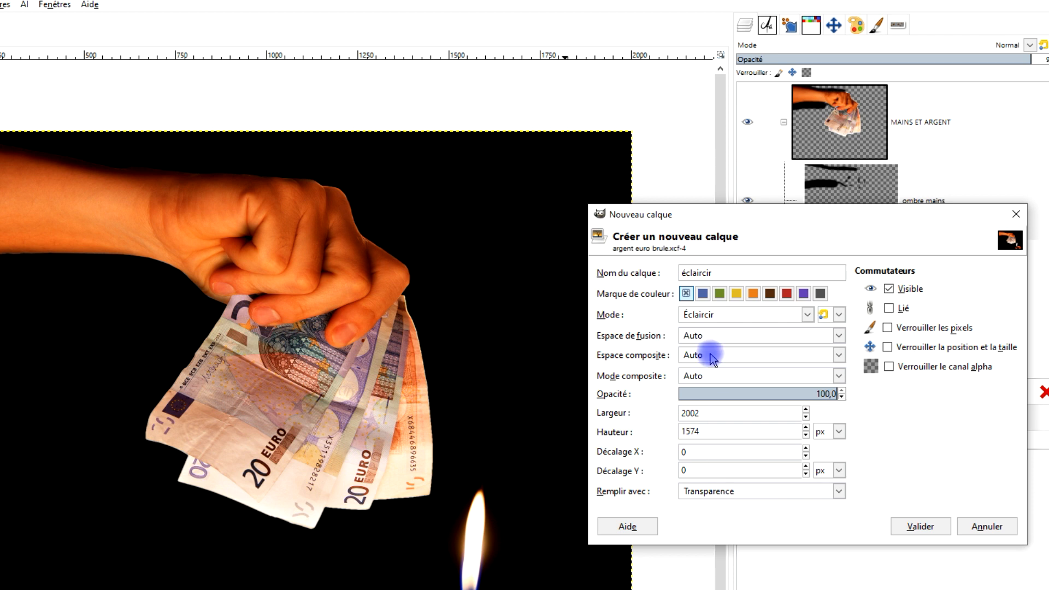
pyautogui.click(724, 495)
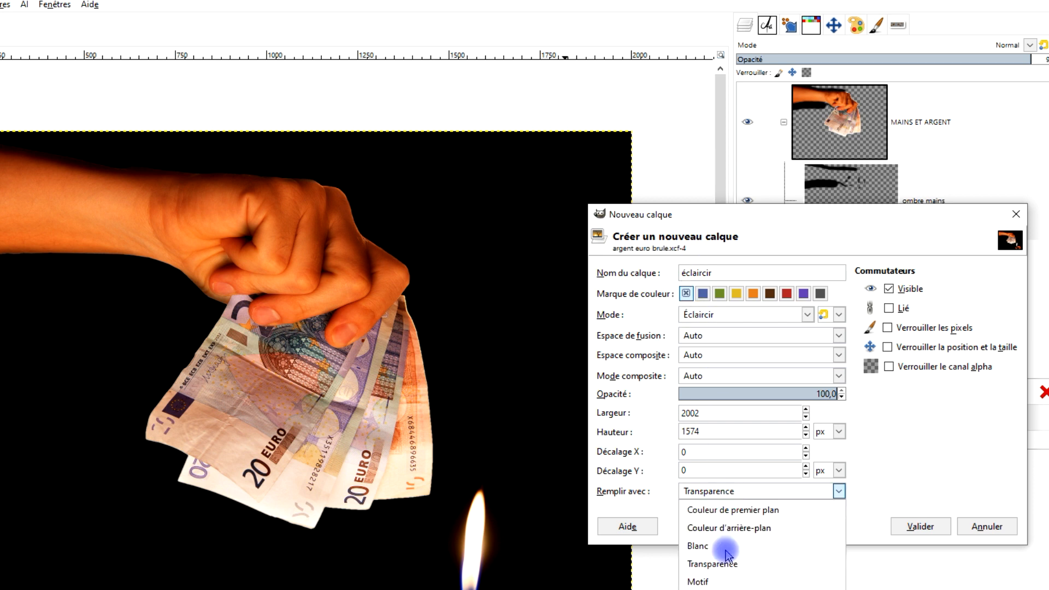
pyautogui.click(729, 563)
pyautogui.click(920, 526)
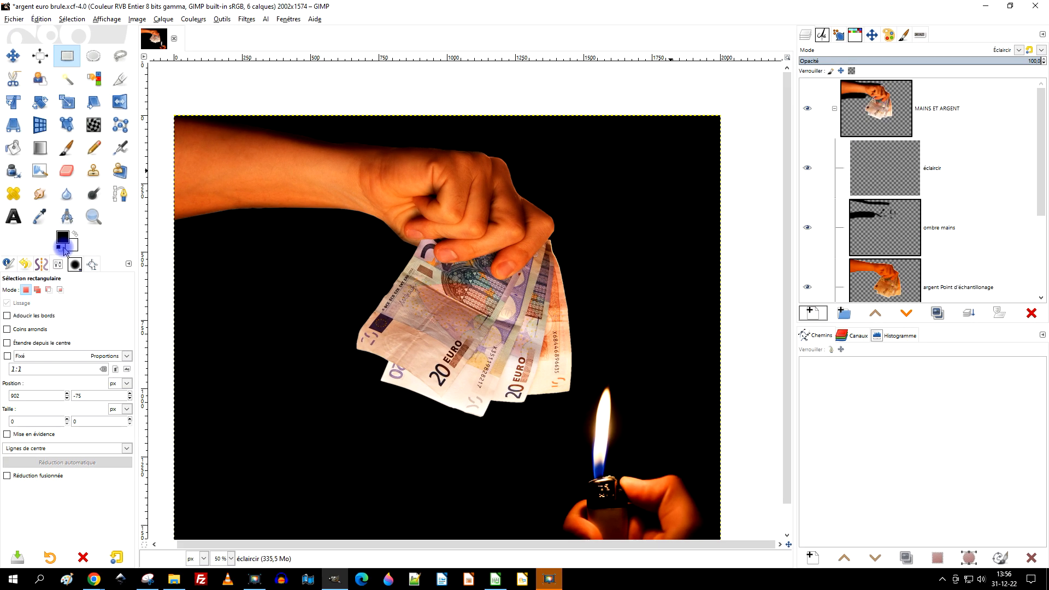
# Set the foreground colour to the grey 8b8b8b and activate the Paintbrush for the éclaircir layer
pyautogui.click(3, 247)
pyautogui.moveTo(130, 138)
pyautogui.mouseDown()
pyautogui.moveTo(125, 147)
pyautogui.moveTo(172, 134)
pyautogui.moveTo(162, 118)
pyautogui.moveTo(146, 150)
pyautogui.mouseUp()
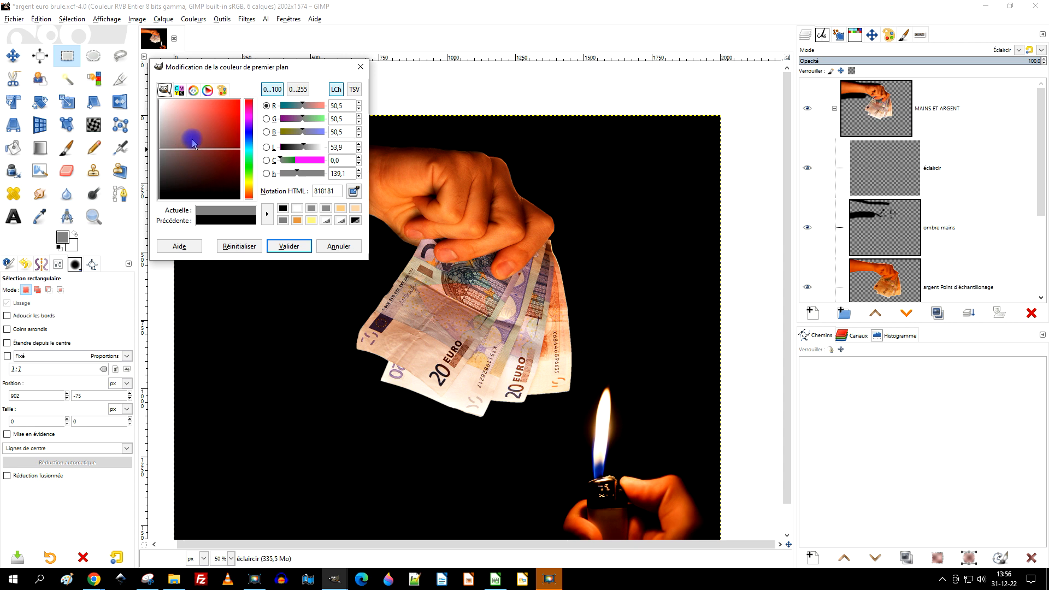
pyautogui.moveTo(154, 141)
pyautogui.mouseDown()
pyautogui.moveTo(164, 144)
pyautogui.moveTo(151, 147)
pyautogui.mouseUp()
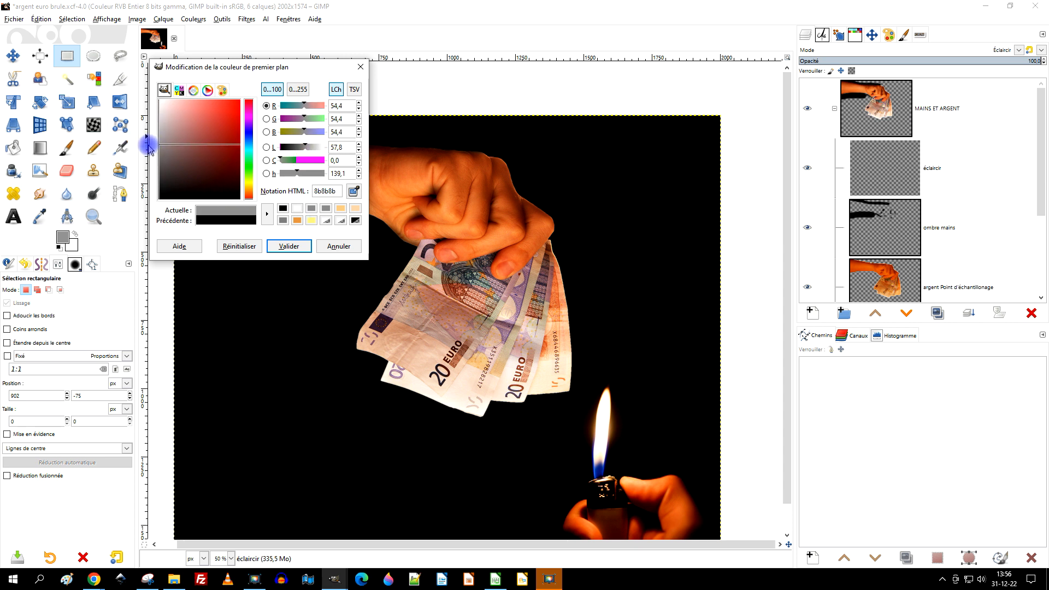
pyautogui.click(285, 245)
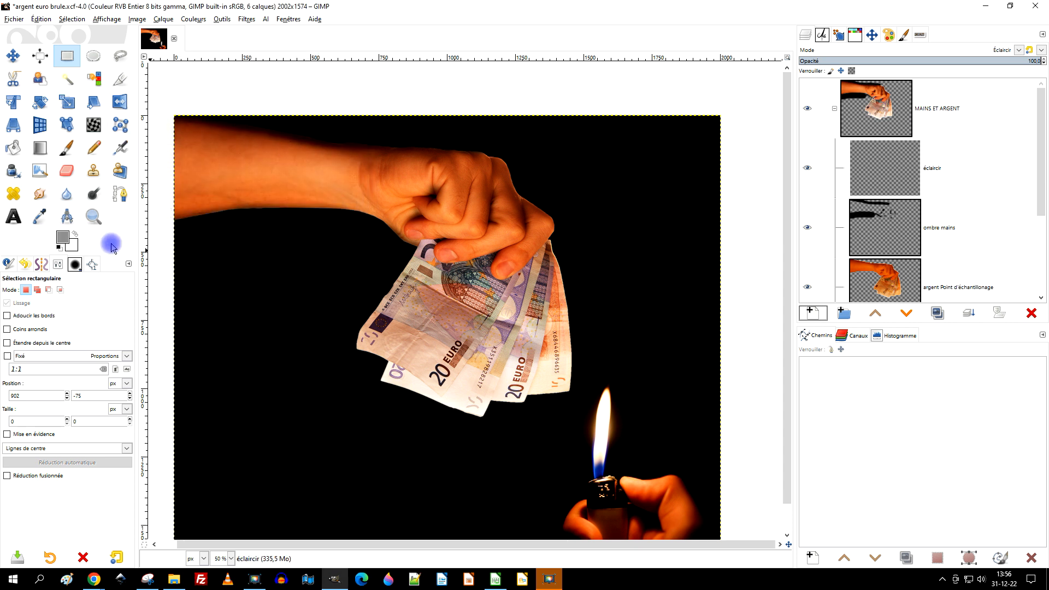
pyautogui.click(66, 148)
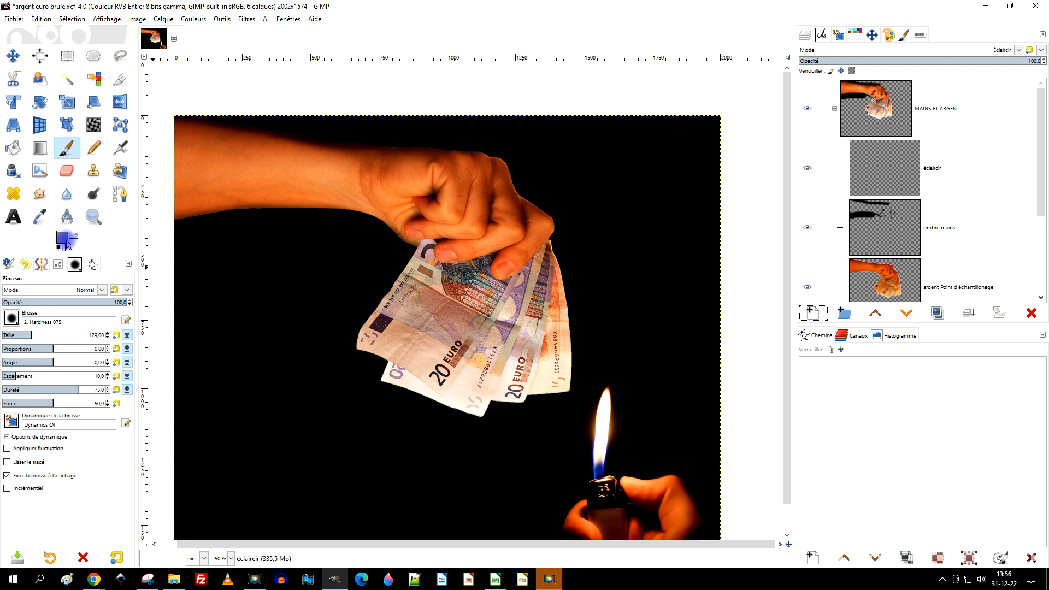
pyautogui.scroll(1, 560, 357)
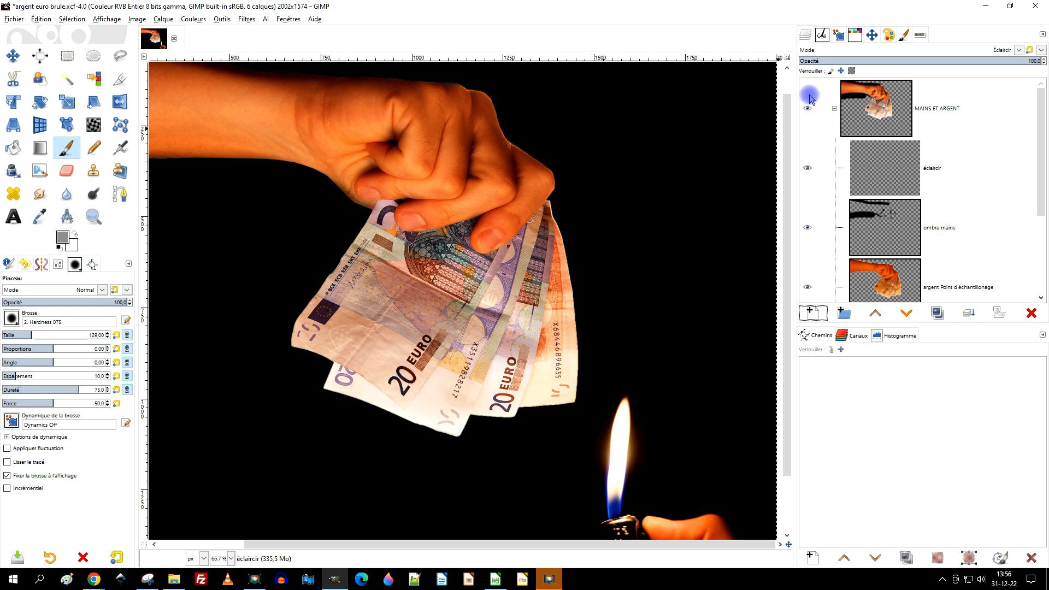
pyautogui.click(891, 172)
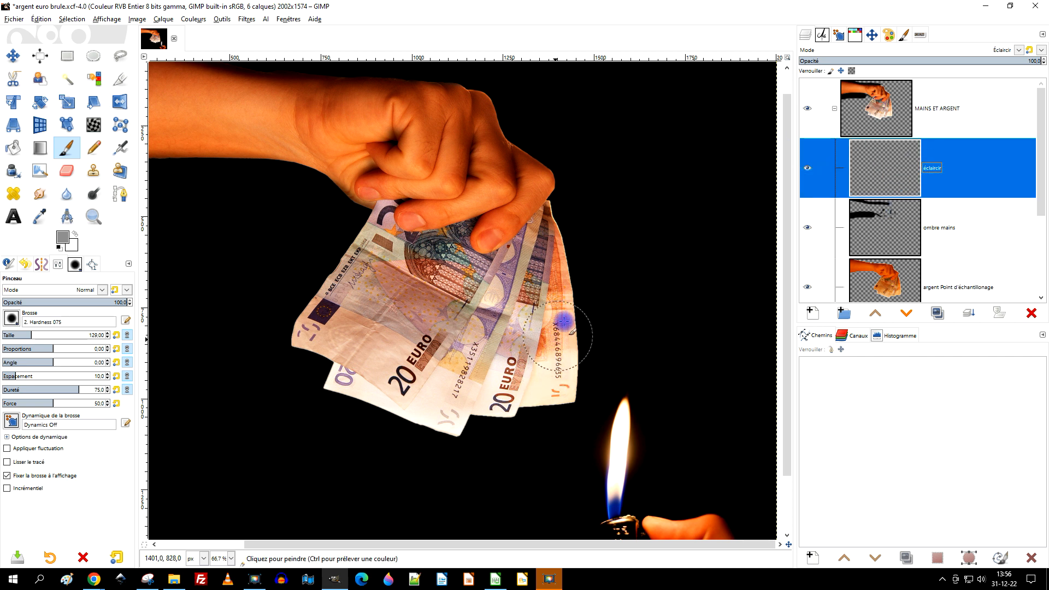
pyautogui.scroll(-1, 592, 271)
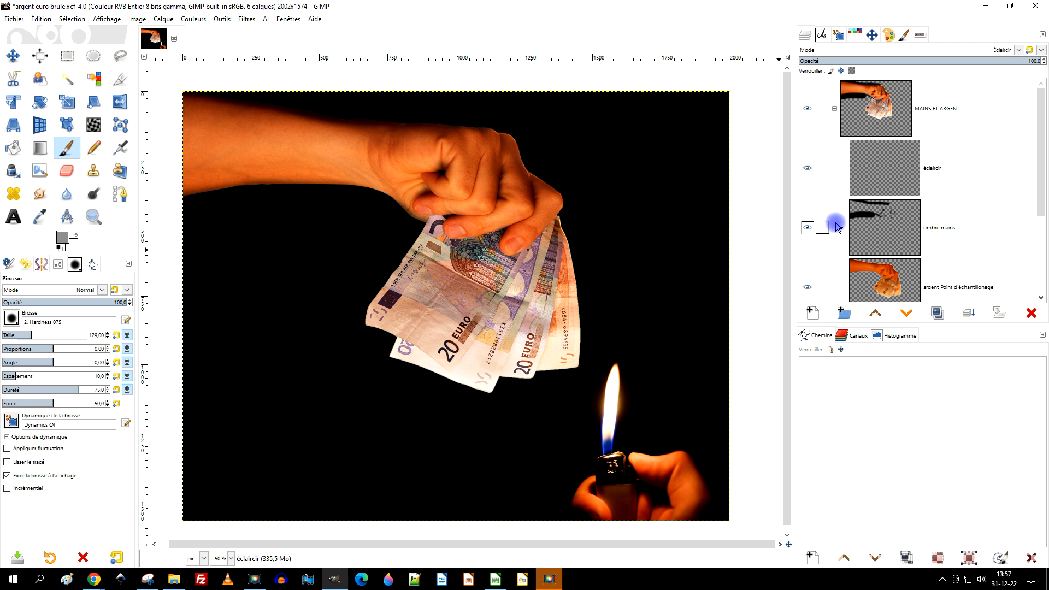
# Smudge the shadow on the ombre mains layer at the upper edge of the knuckles and check the hand's outline
pyautogui.click(898, 230)
pyautogui.click(79, 151)
pyautogui.click(40, 194)
pyautogui.scroll(2, 508, 106)
pyautogui.click(891, 234)
pyautogui.moveTo(469, 126)
pyautogui.mouseDown()
pyautogui.moveTo(543, 162)
pyautogui.moveTo(461, 113)
pyautogui.moveTo(529, 144)
pyautogui.moveTo(513, 129)
pyautogui.moveTo(521, 140)
pyautogui.moveTo(366, 89)
pyautogui.moveTo(397, 122)
pyautogui.moveTo(372, 112)
pyautogui.moveTo(437, 120)
pyautogui.moveTo(429, 113)
pyautogui.moveTo(524, 149)
pyautogui.moveTo(559, 210)
pyautogui.moveTo(555, 178)
pyautogui.moveTo(567, 213)
pyautogui.moveTo(556, 168)
pyautogui.moveTo(563, 224)
pyautogui.moveTo(562, 182)
pyautogui.moveTo(567, 214)
pyautogui.moveTo(432, 117)
pyautogui.moveTo(445, 126)
pyautogui.moveTo(442, 117)
pyautogui.moveTo(301, 96)
pyautogui.moveTo(300, 111)
pyautogui.moveTo(288, 108)
pyautogui.moveTo(501, 134)
pyautogui.moveTo(476, 163)
pyautogui.moveTo(475, 124)
pyautogui.mouseUp()
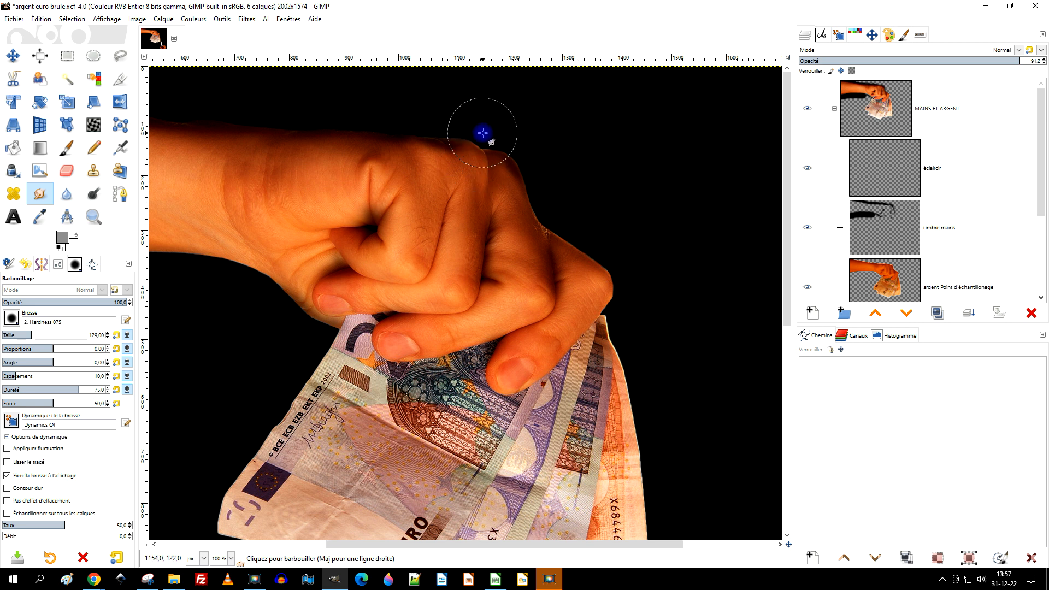
pyautogui.keyDown('ctrl'); pyautogui.scroll(-1, 338, 187); pyautogui.keyUp('ctrl')
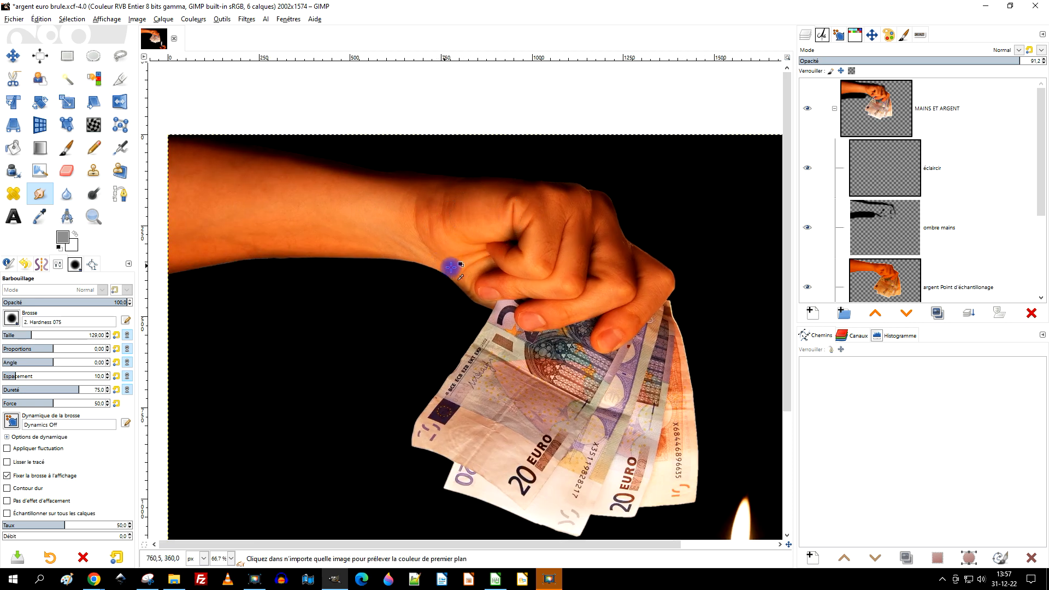
pyautogui.keyDown('ctrl'); pyautogui.scroll(1, 491, 279); pyautogui.keyUp('ctrl')
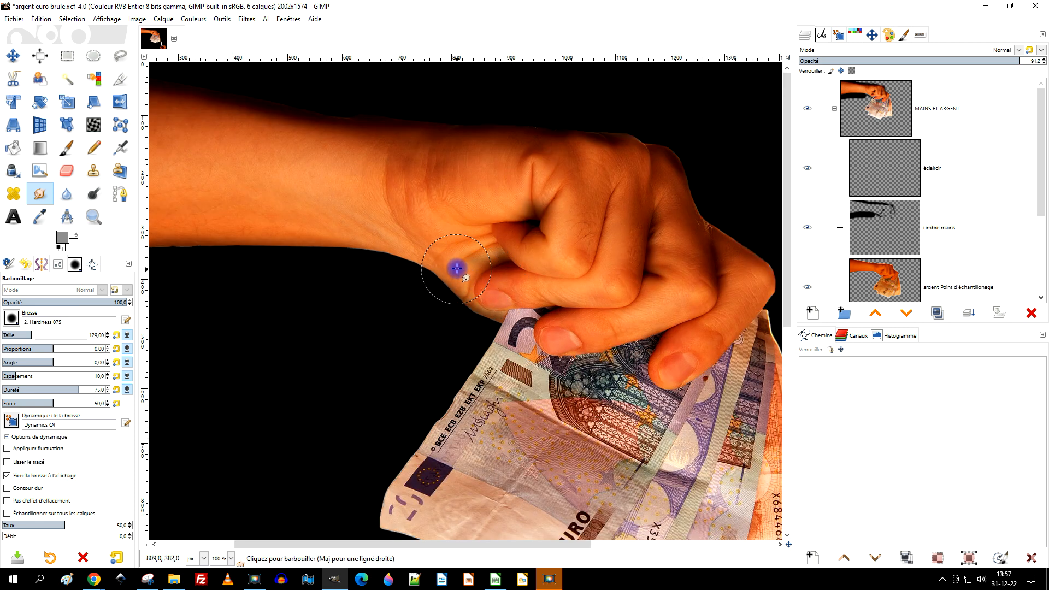
pyautogui.keyDown('ctrl'); pyautogui.scroll(-1, 493, 221); pyautogui.keyUp('ctrl')
pyautogui.keyDown('ctrl'); pyautogui.scroll(-1, 493, 221); pyautogui.keyUp('ctrl')
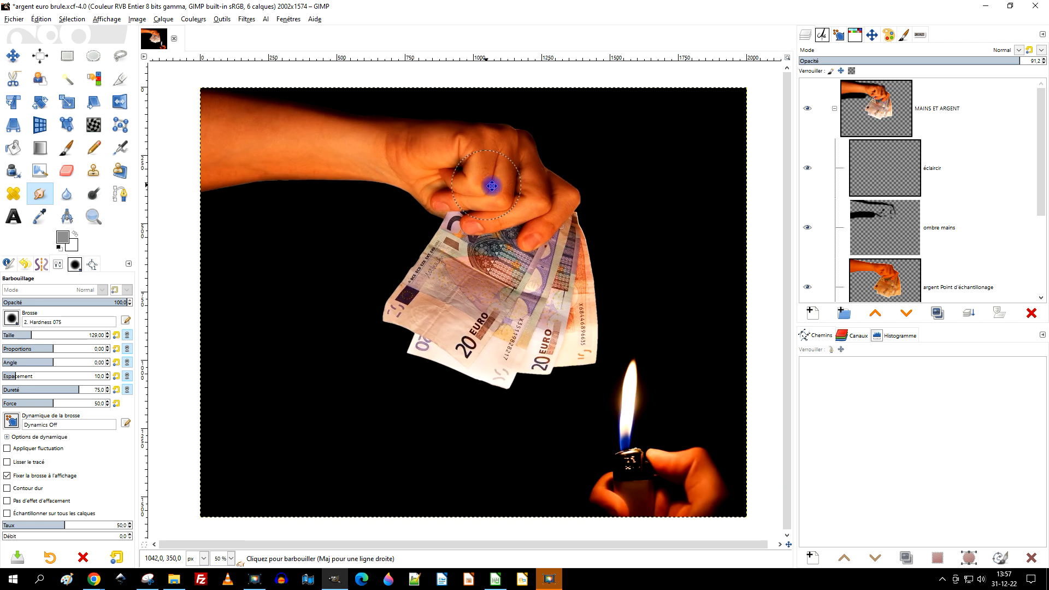
# Switch to the Rectangle Select tool and make the éclaircir layer active
pyautogui.press('r')
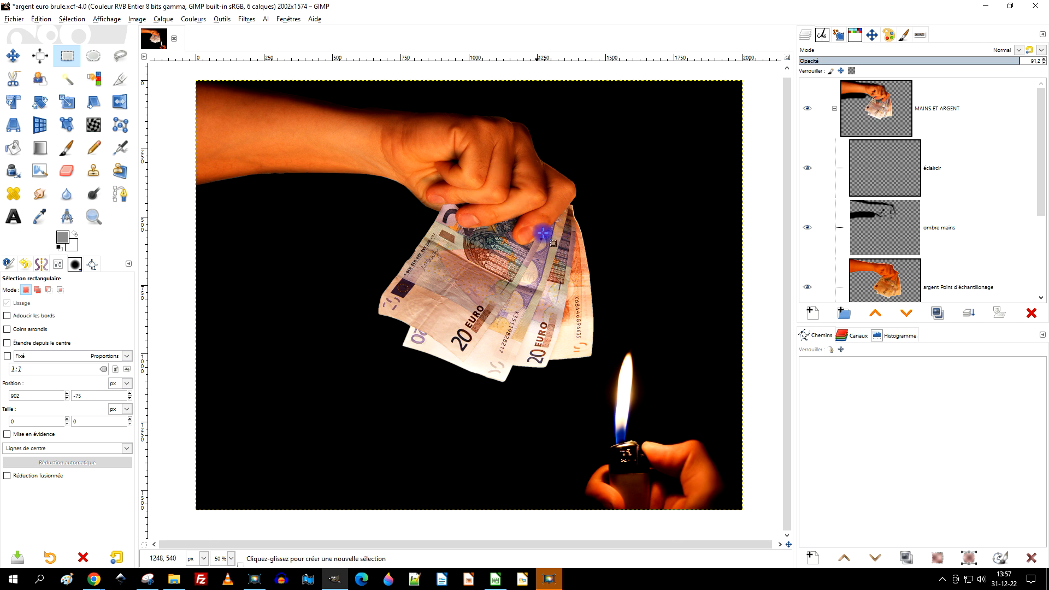
pyautogui.click(940, 162)
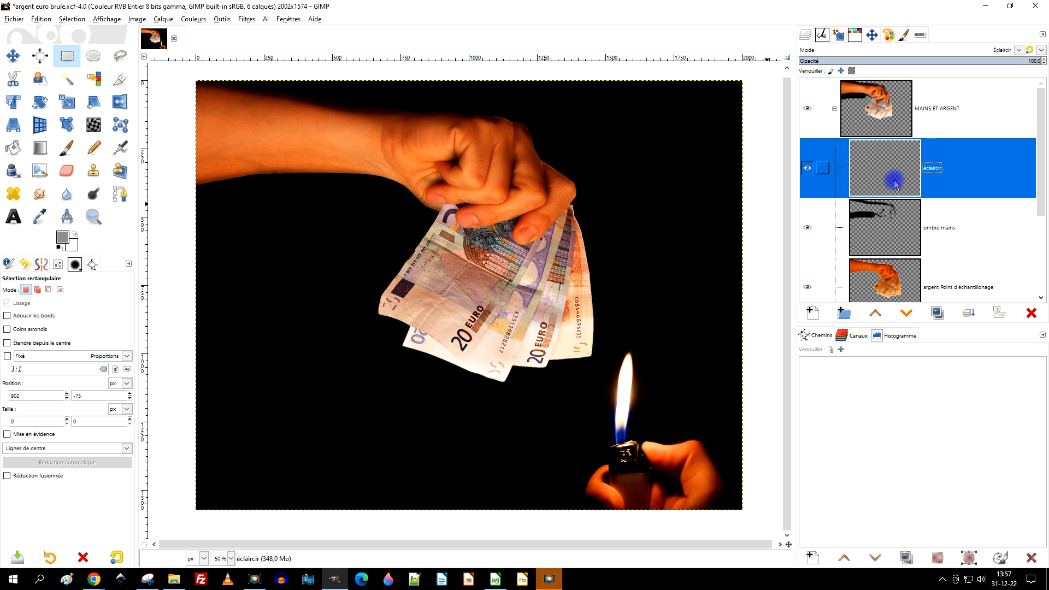